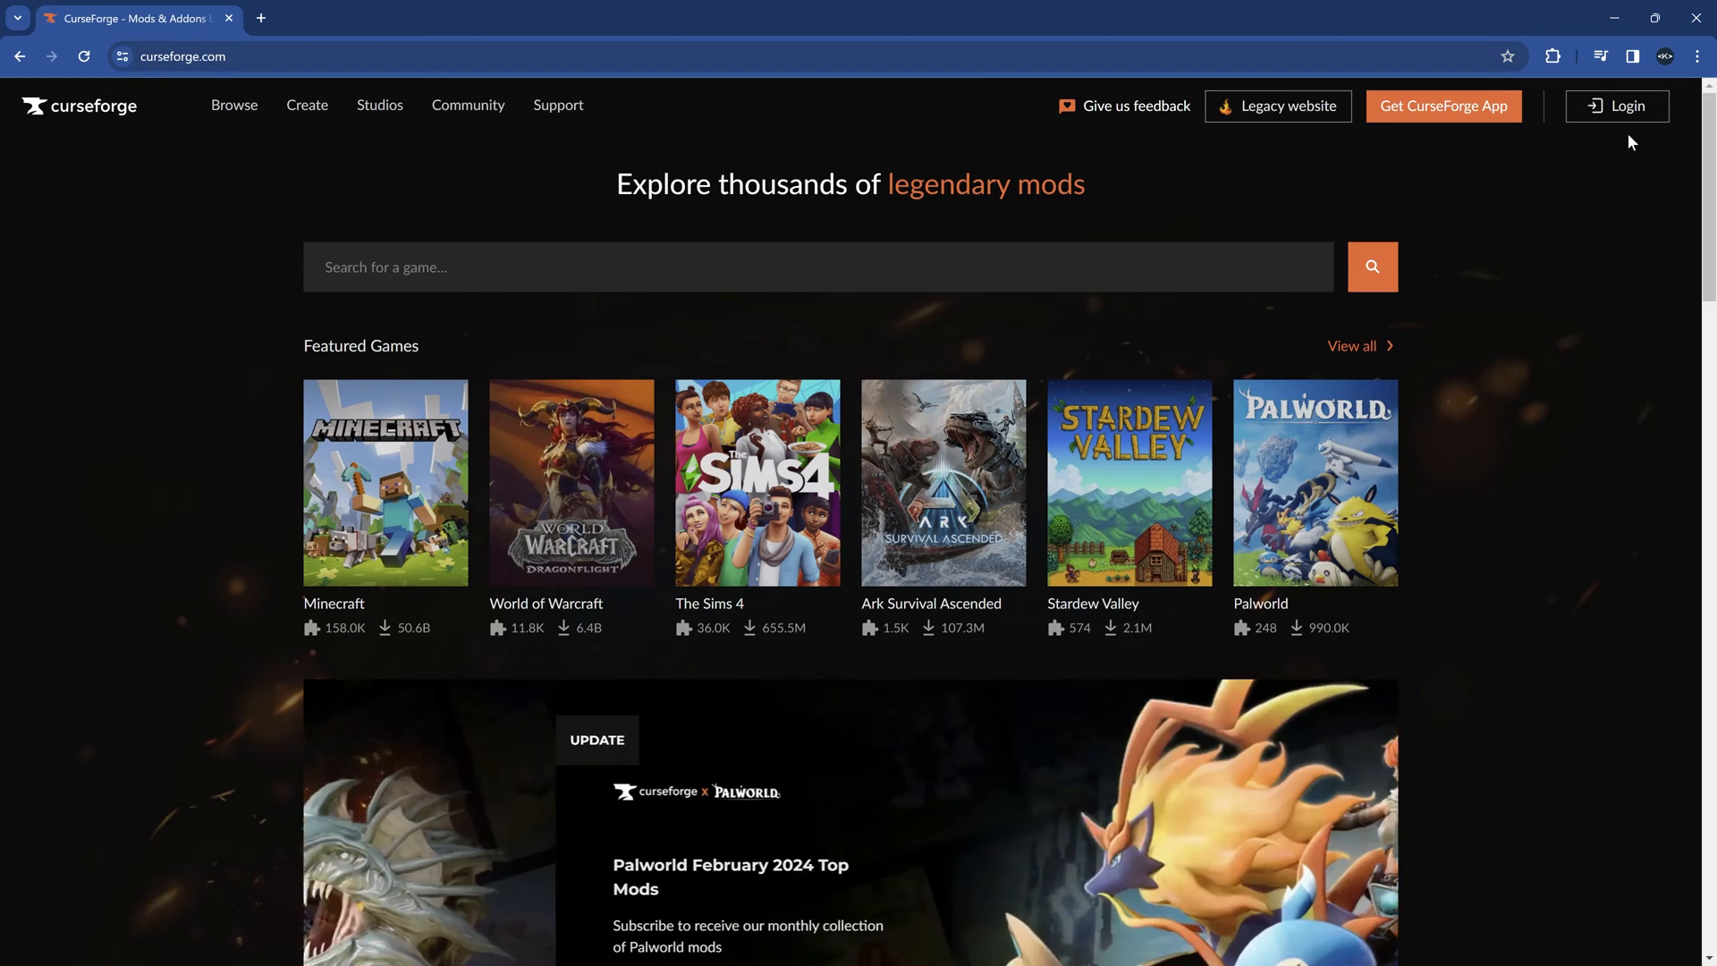
Sign in to the CurseForge account from the Login button
{"action": "left_click", "coordinate": [1633, 118]}
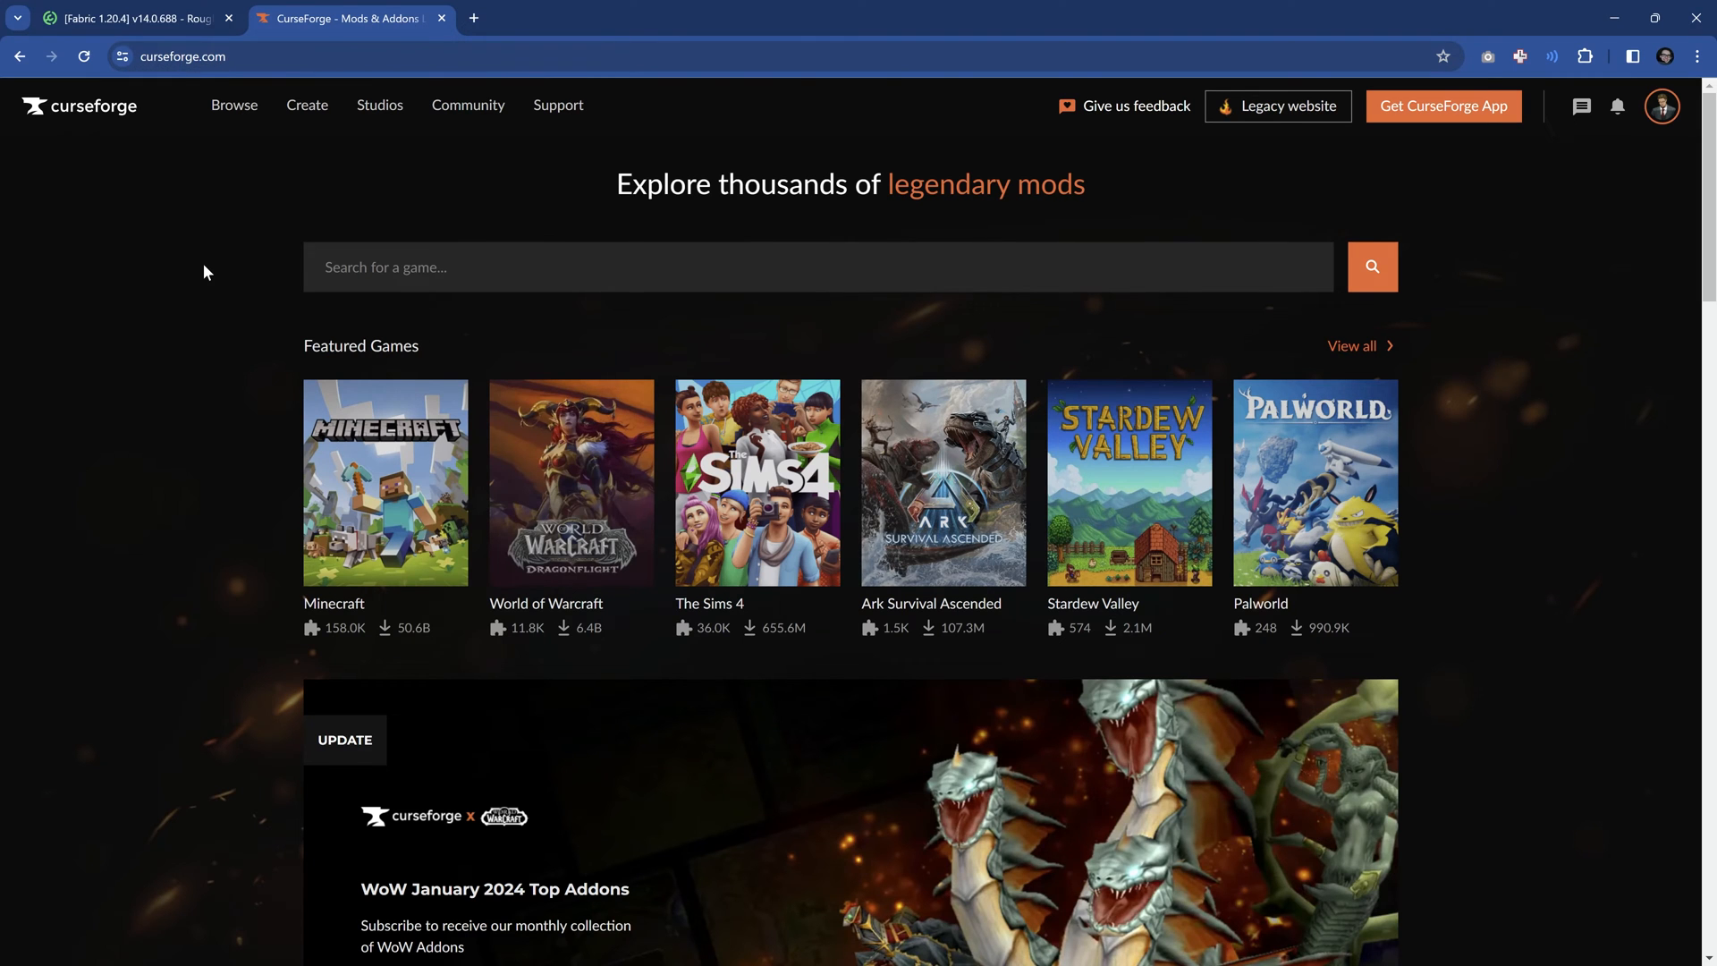
{"action": "mouse_move", "coordinate": [307, 105]}
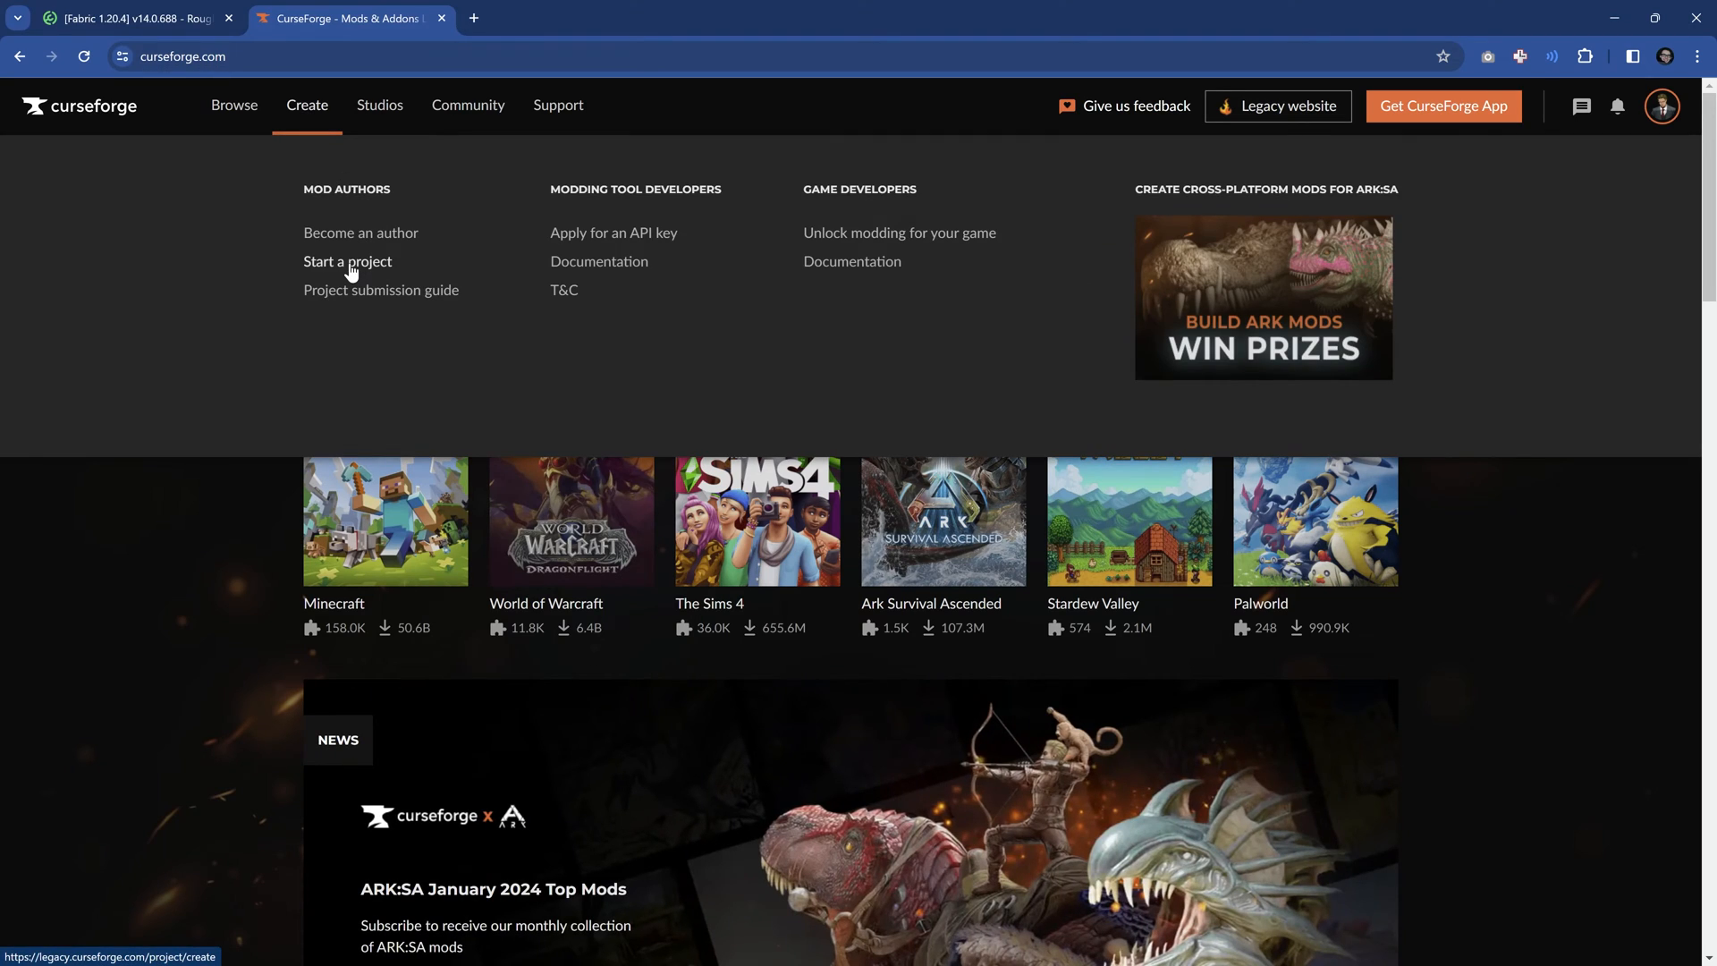
Begin a new project with Minecraft as the game and Mods as the project type
{"action": "left_click", "coordinate": [348, 262]}
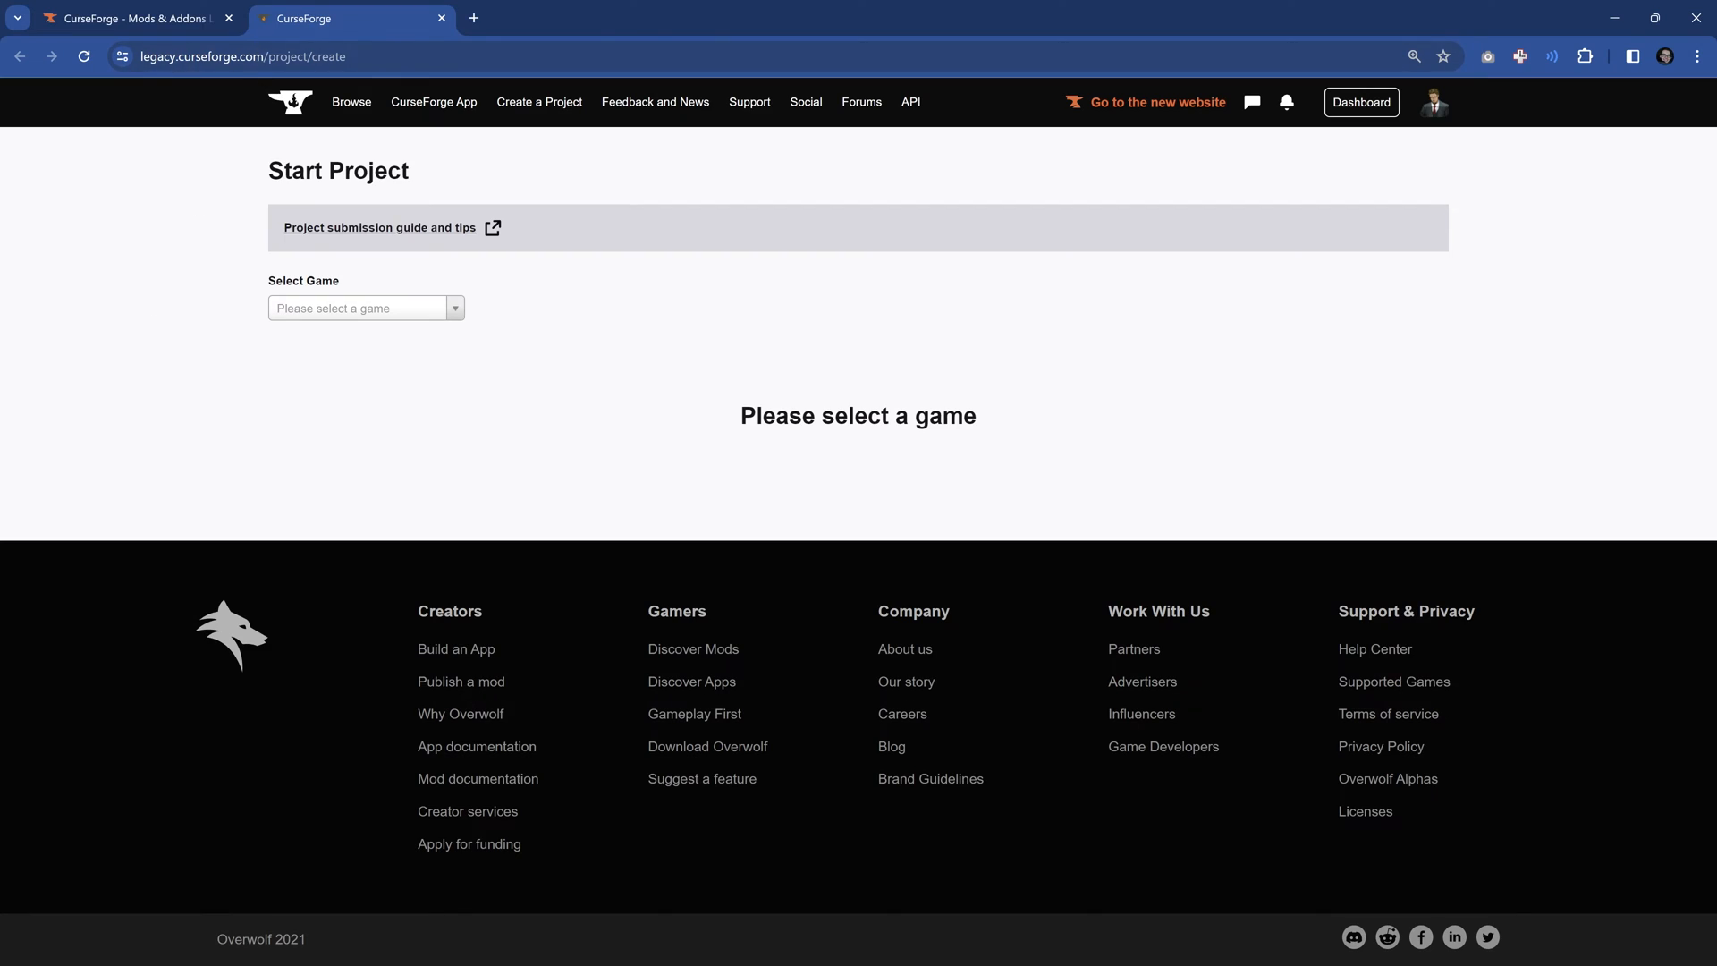
{"action": "left_click", "coordinate": [219, 57]}
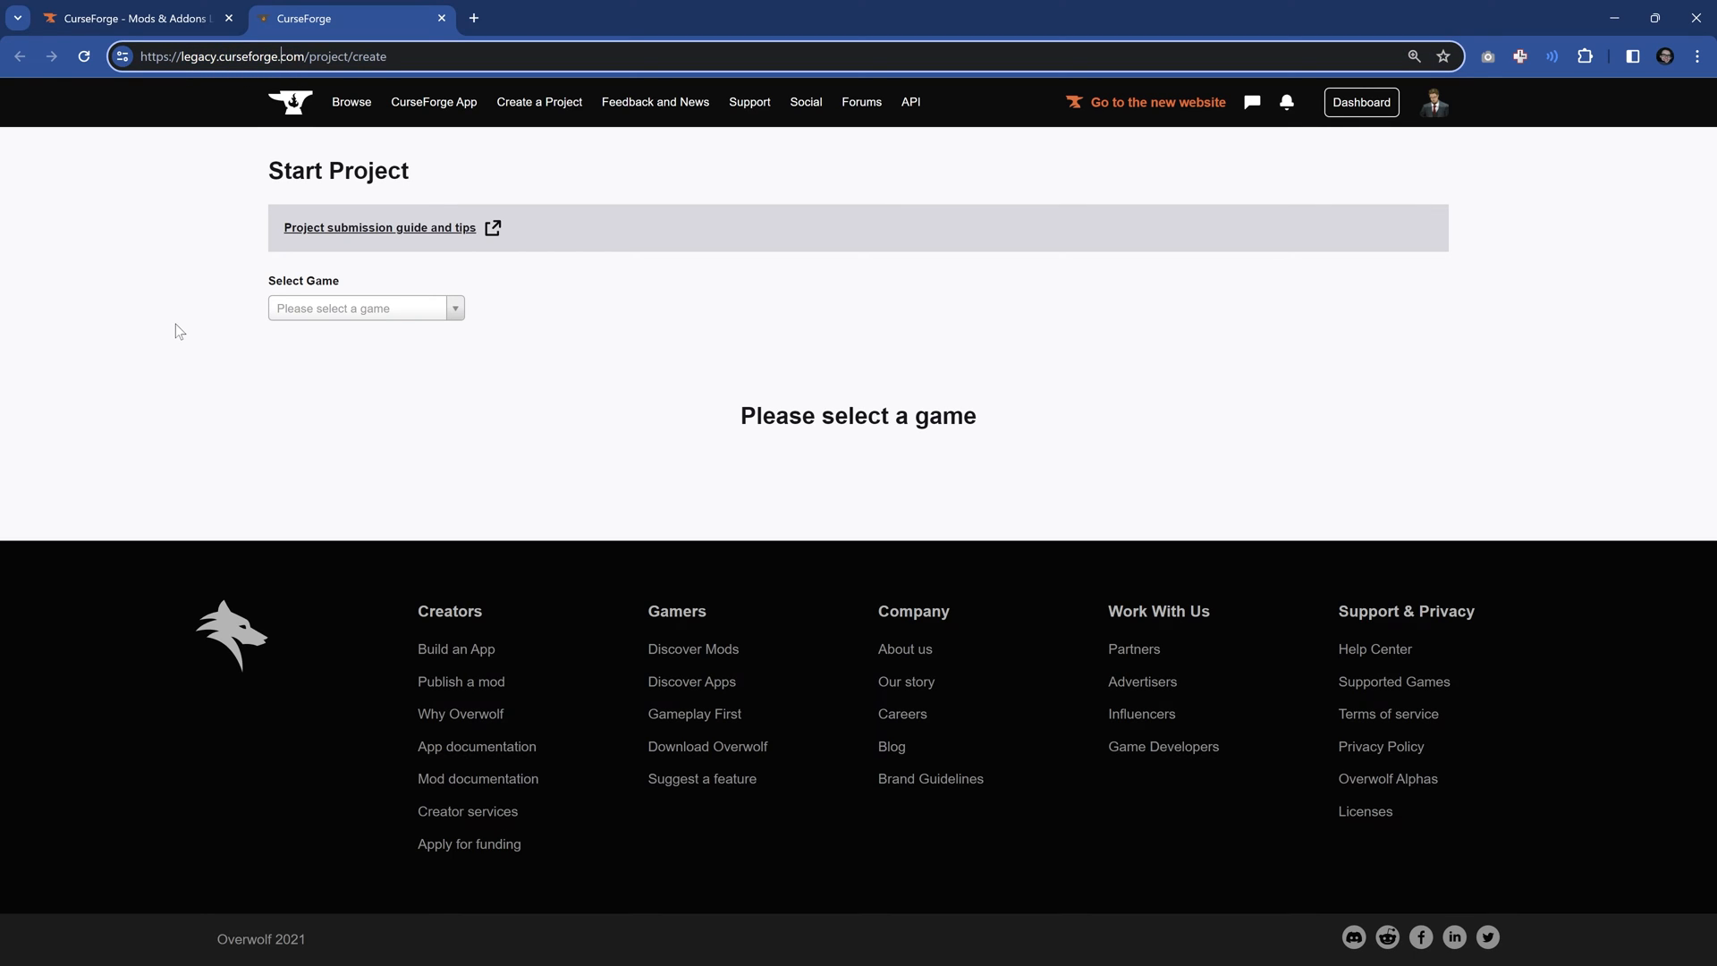
{"action": "left_click_drag", "start_coordinate": [552, 219], "coordinate": [403, 171]}
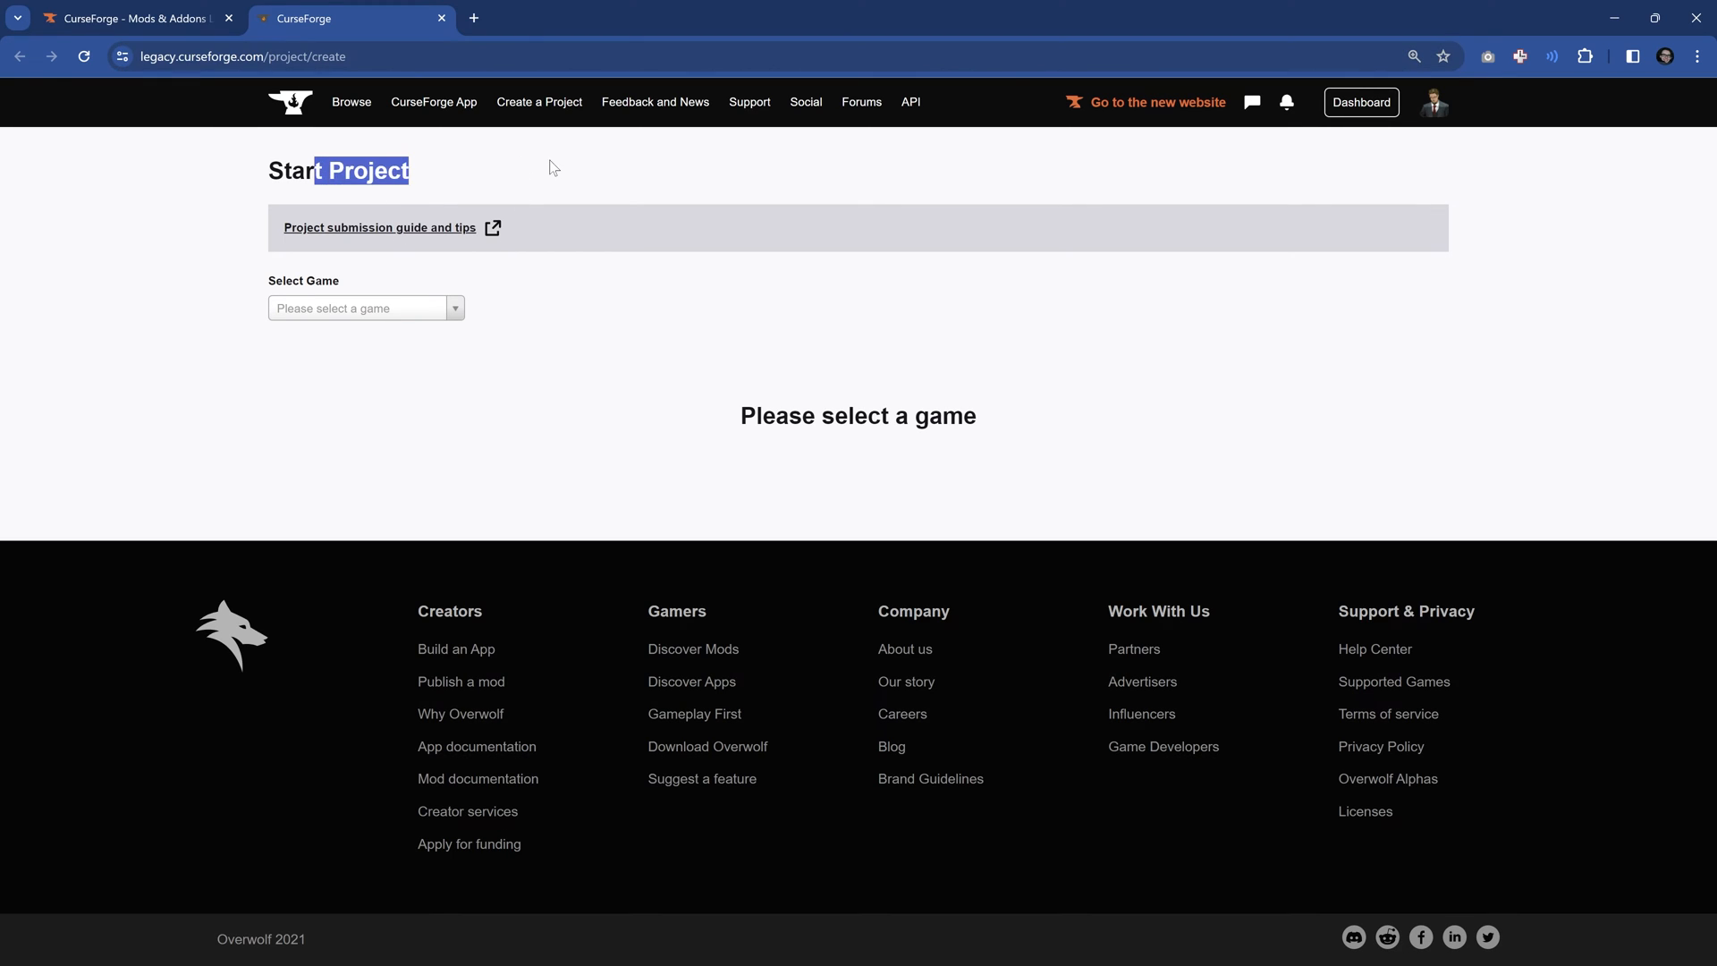
{"action": "left_click", "coordinate": [532, 162]}
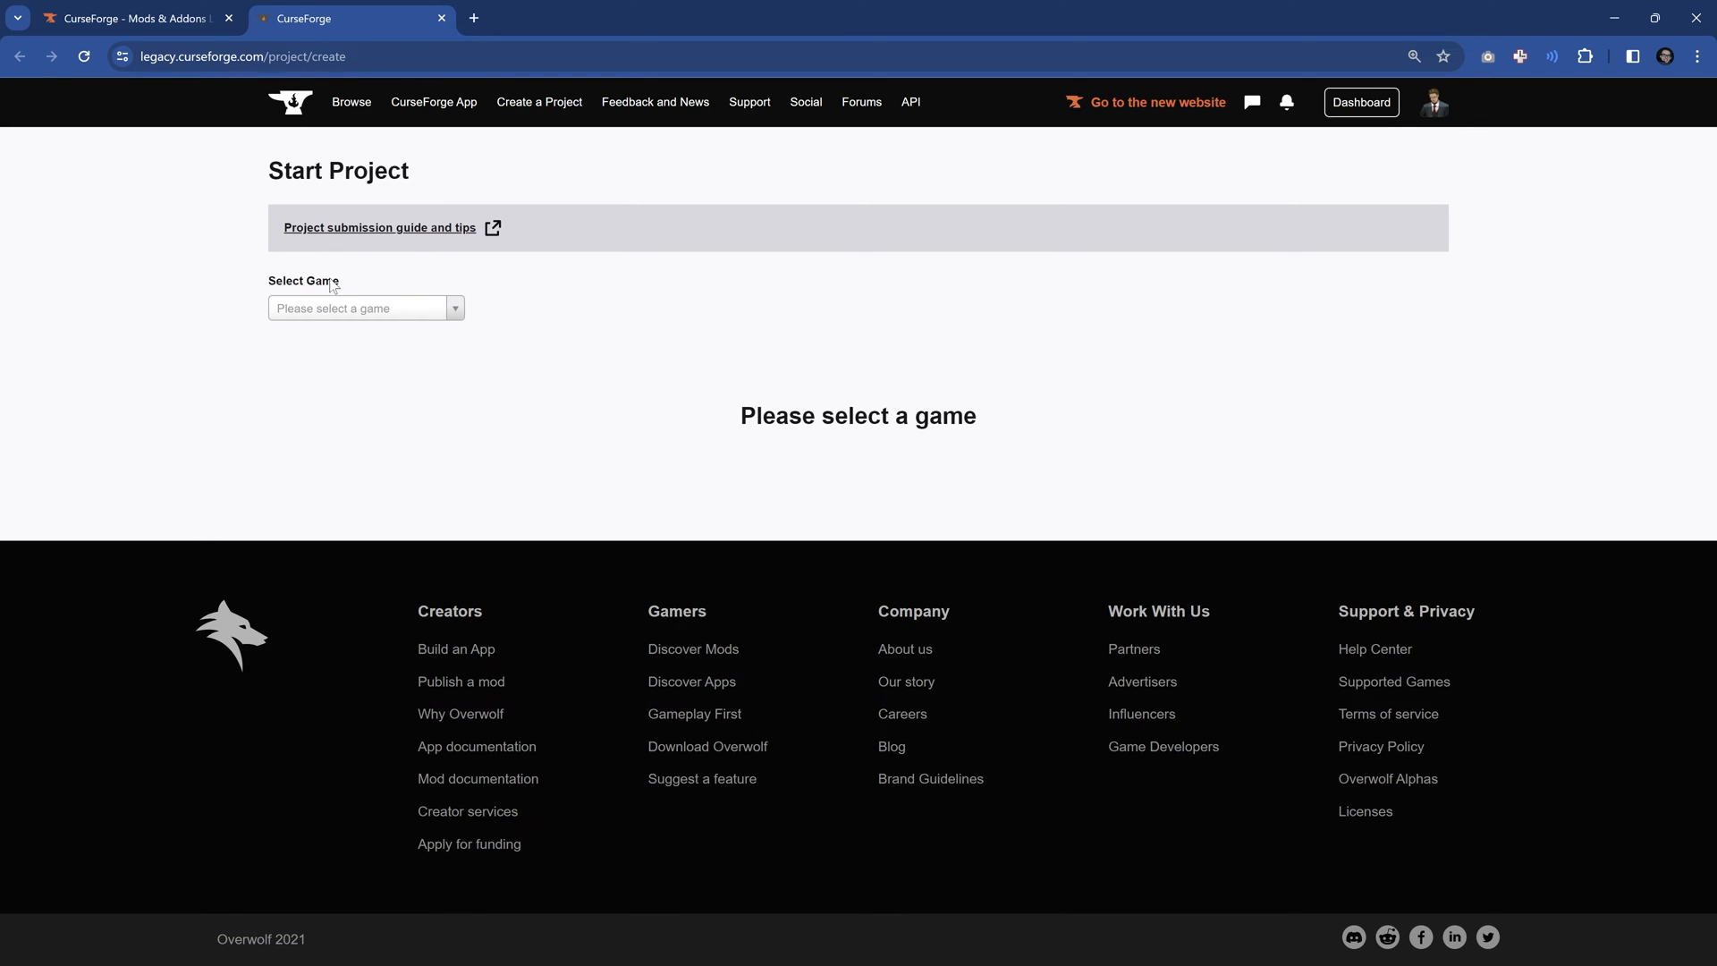
{"action": "left_click", "coordinate": [307, 309]}
{"action": "scroll", "coordinate": [352, 430], "scroll_direction": "down", "scroll_amount": 5}
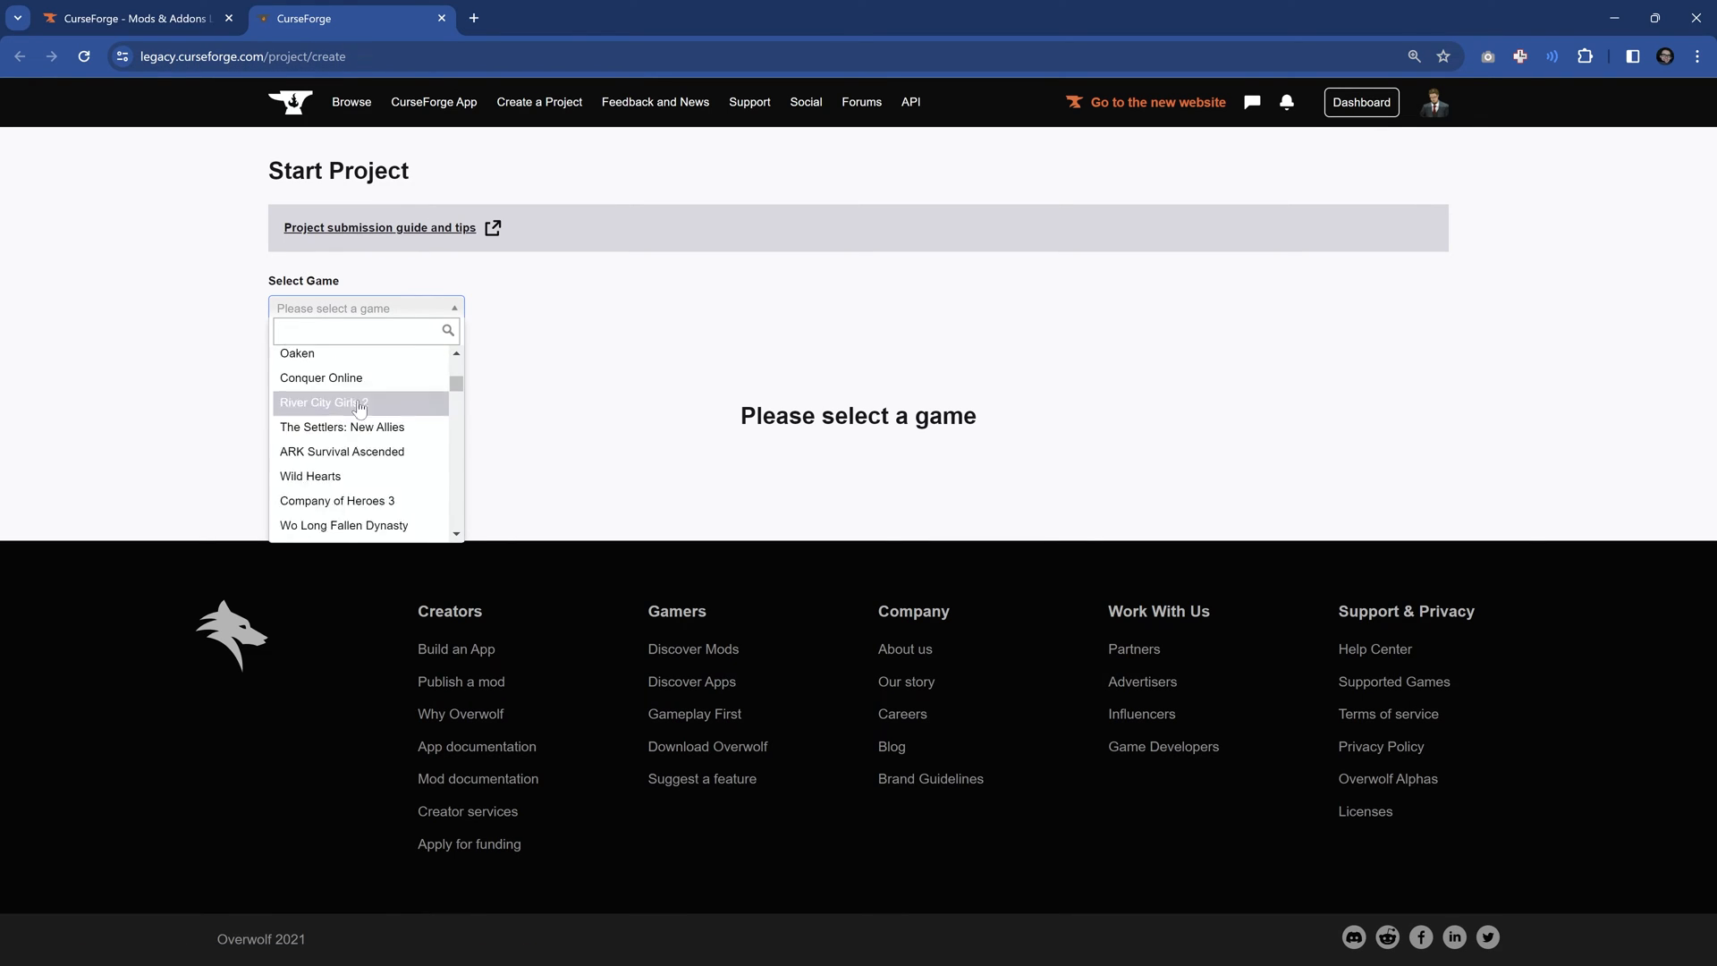
{"action": "scroll", "coordinate": [353, 443], "scroll_direction": "down", "scroll_amount": 5}
{"action": "scroll", "coordinate": [352, 454], "scroll_direction": "down", "scroll_amount": 5}
{"action": "type", "text": "mine"}
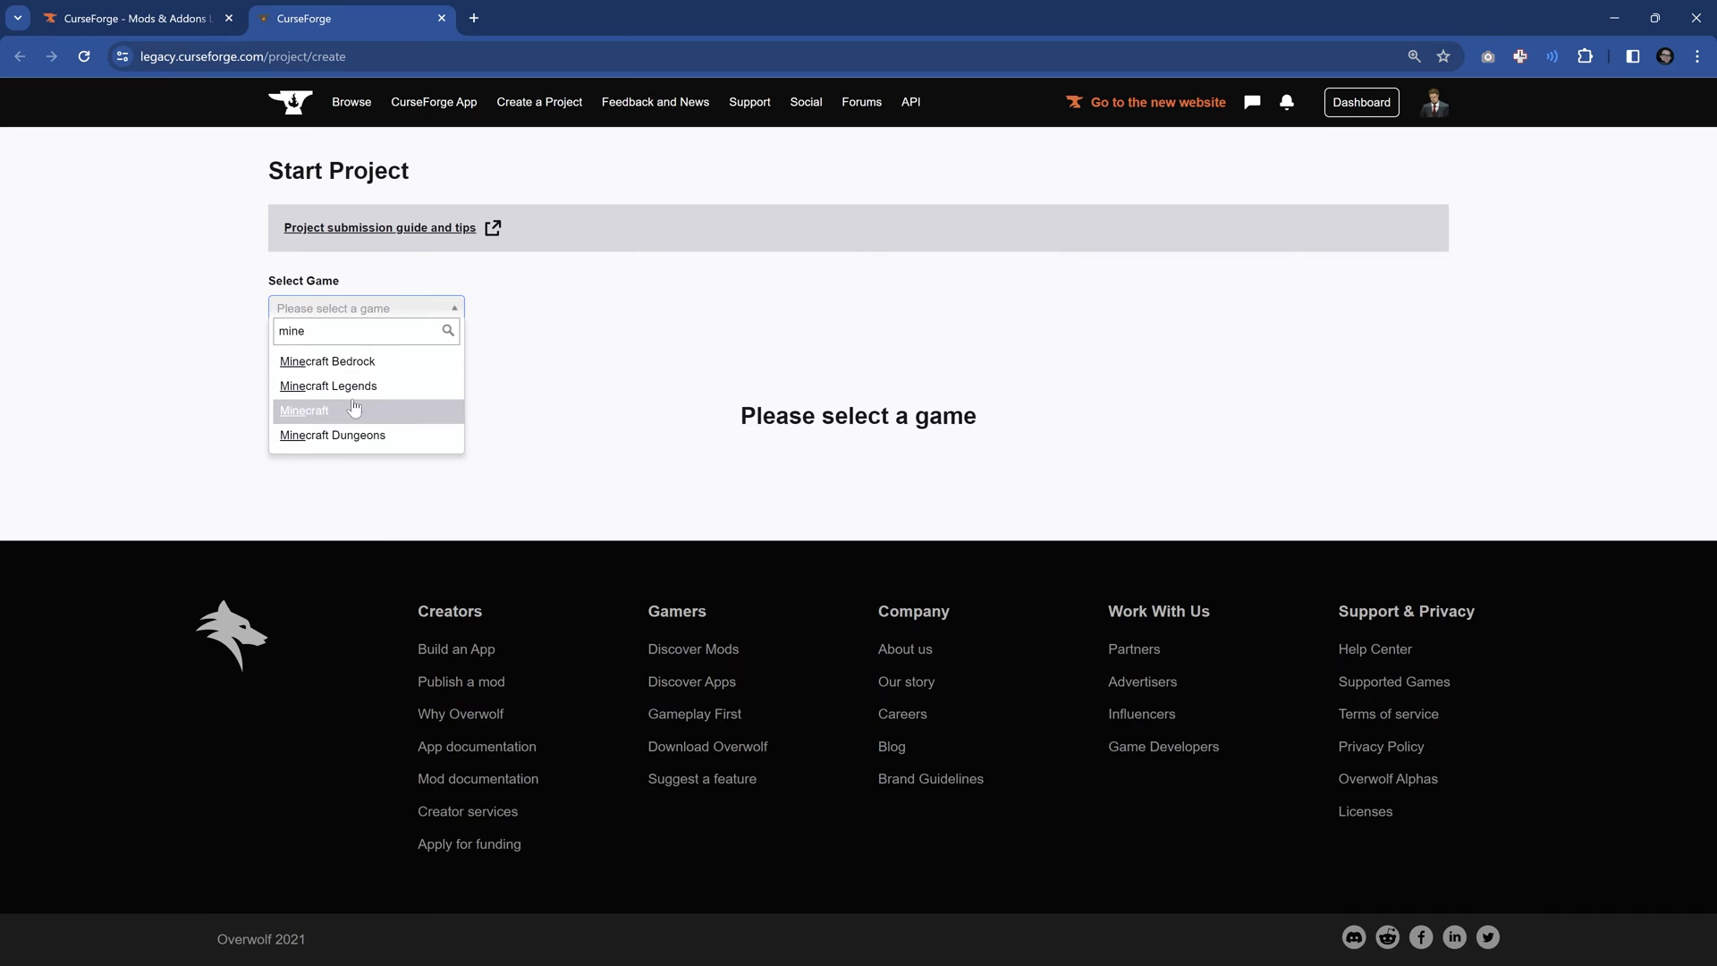
{"action": "left_click", "coordinate": [309, 411]}
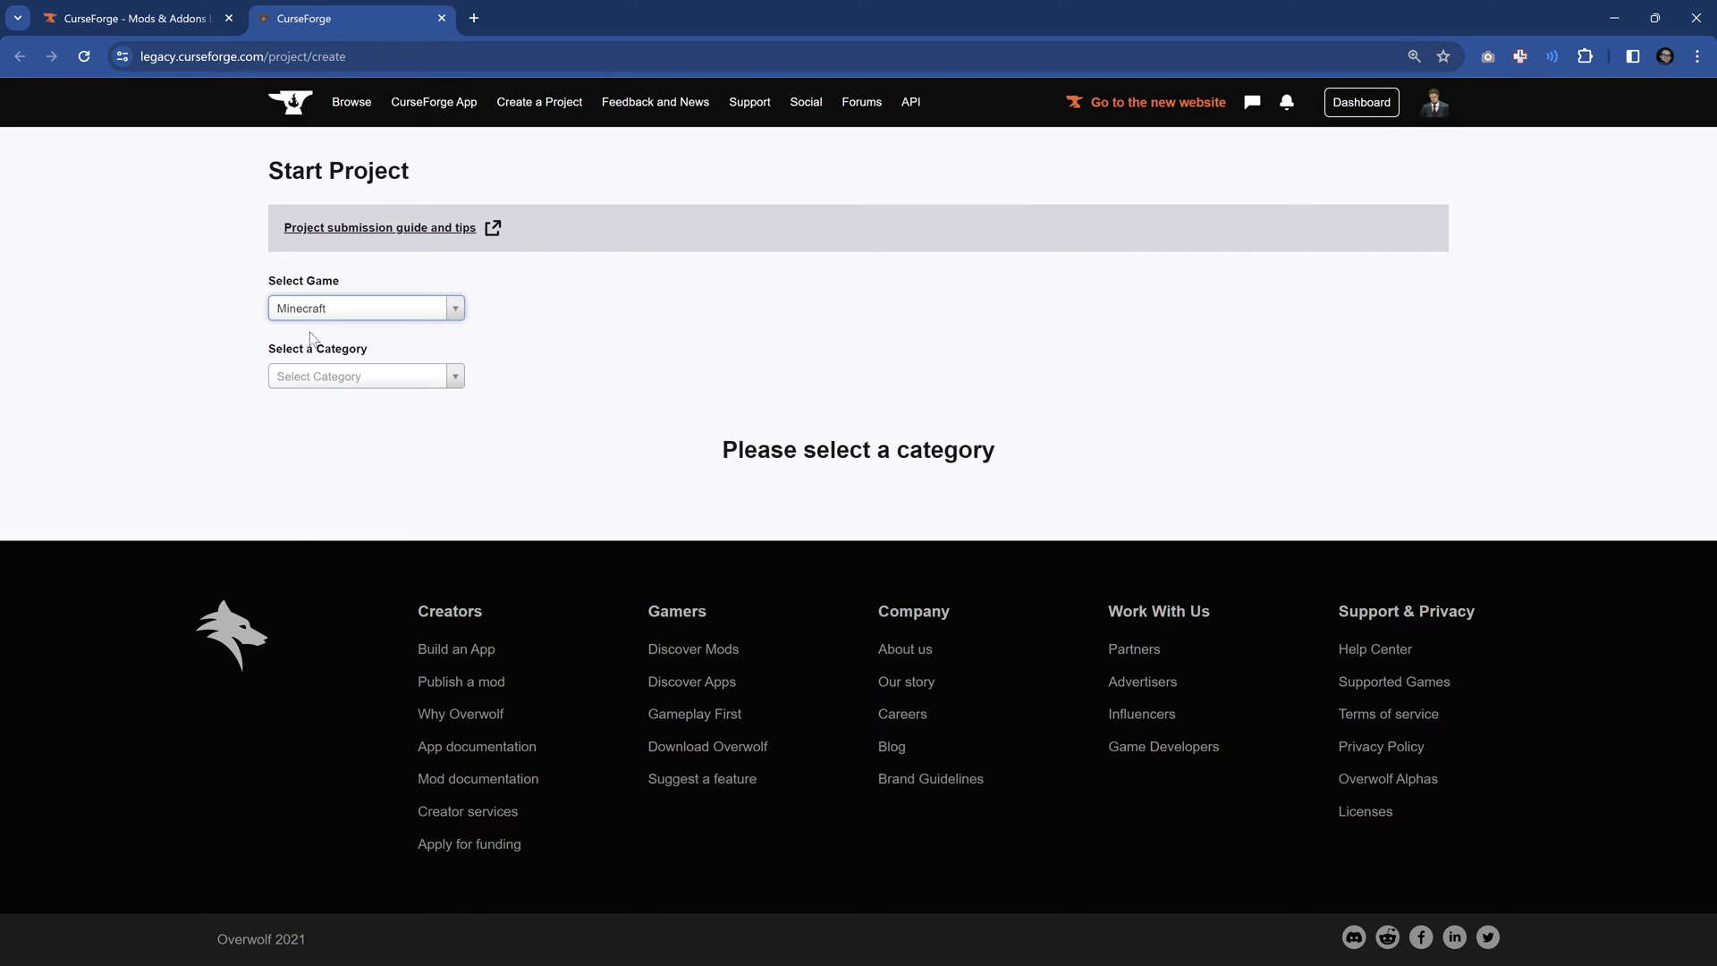
{"action": "left_click", "coordinate": [194, 316]}
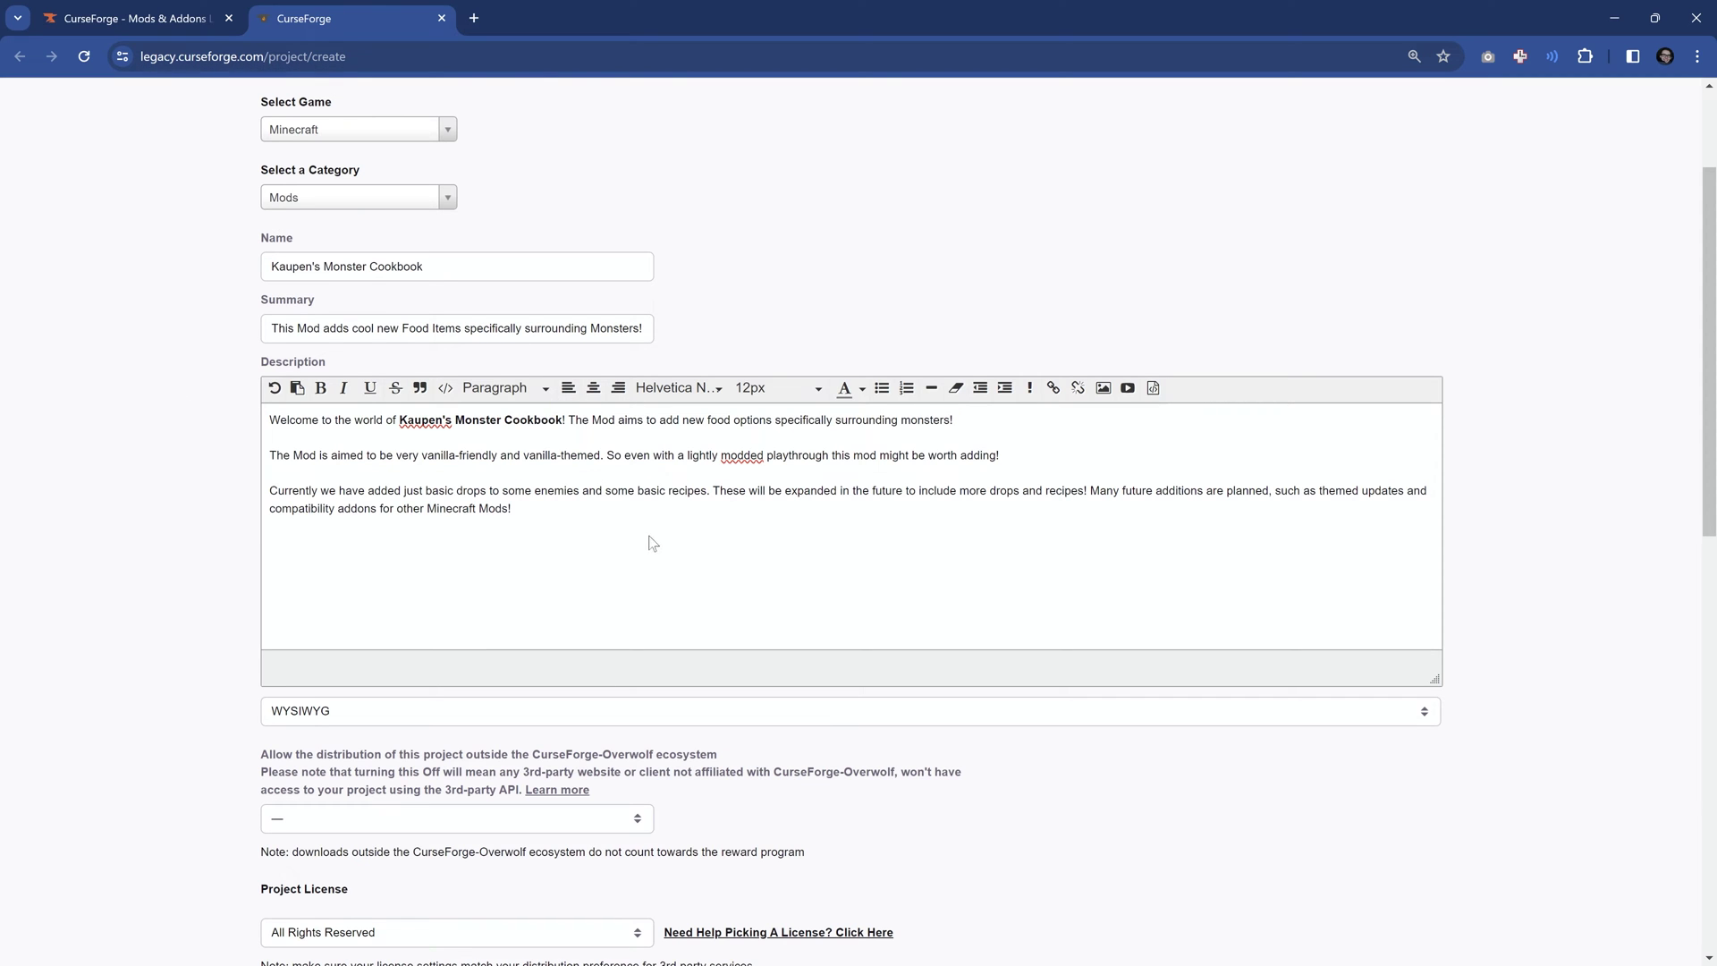
Review the description text, then set outside distribution to 'Allow project distribution'
{"action": "left_click", "coordinate": [648, 542]}
{"action": "key", "text": "ctrl+a"}
{"action": "left_click", "coordinate": [683, 527]}
{"action": "key", "text": "ctrl+a"}
{"action": "left_click", "coordinate": [640, 535]}
{"action": "scroll", "coordinate": [641, 534], "scroll_direction": "down", "scroll_amount": 2}
{"action": "left_click_drag", "start_coordinate": [255, 488], "coordinate": [671, 486]}
{"action": "left_click", "coordinate": [574, 506]}
{"action": "left_click", "coordinate": [369, 550]}
{"action": "left_click", "coordinate": [351, 586]}
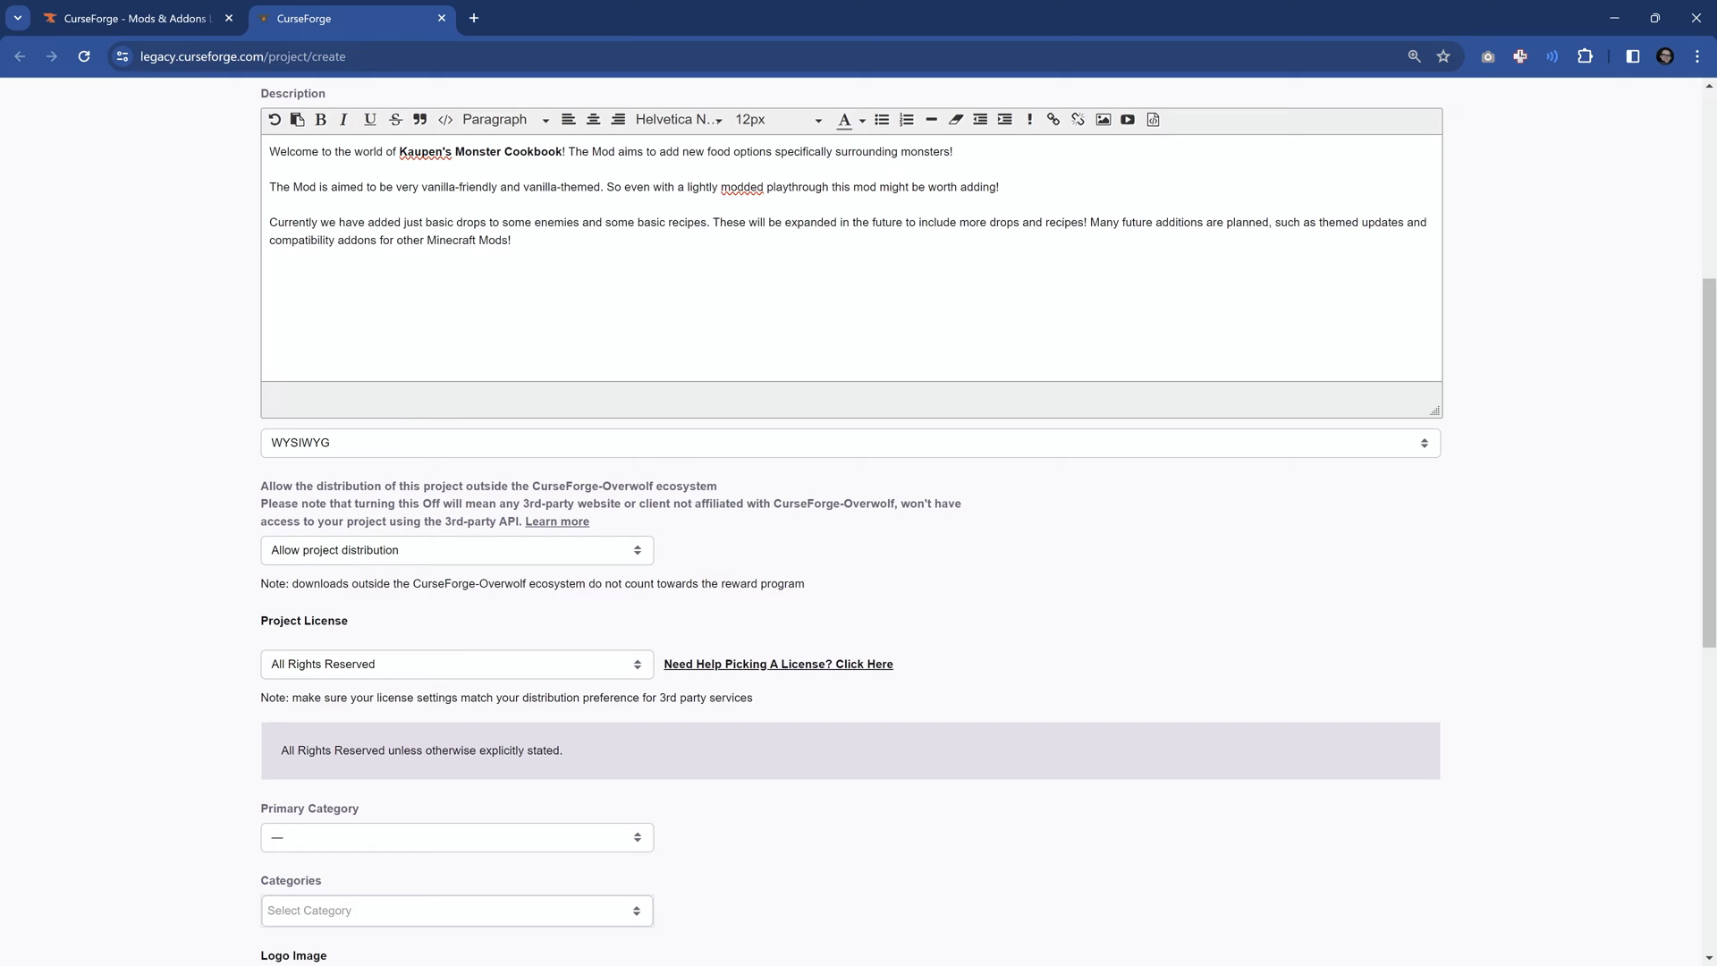
Re-check the form text and confirm the distribution choice stays on allowed
{"action": "triple_click", "coordinate": [289, 501]}
{"action": "left_click", "coordinate": [648, 530]}
{"action": "left_click_drag", "start_coordinate": [445, 520], "coordinate": [521, 521]}
{"action": "triple_click", "coordinate": [469, 522]}
{"action": "left_click", "coordinate": [804, 617]}
{"action": "left_click", "coordinate": [310, 550]}
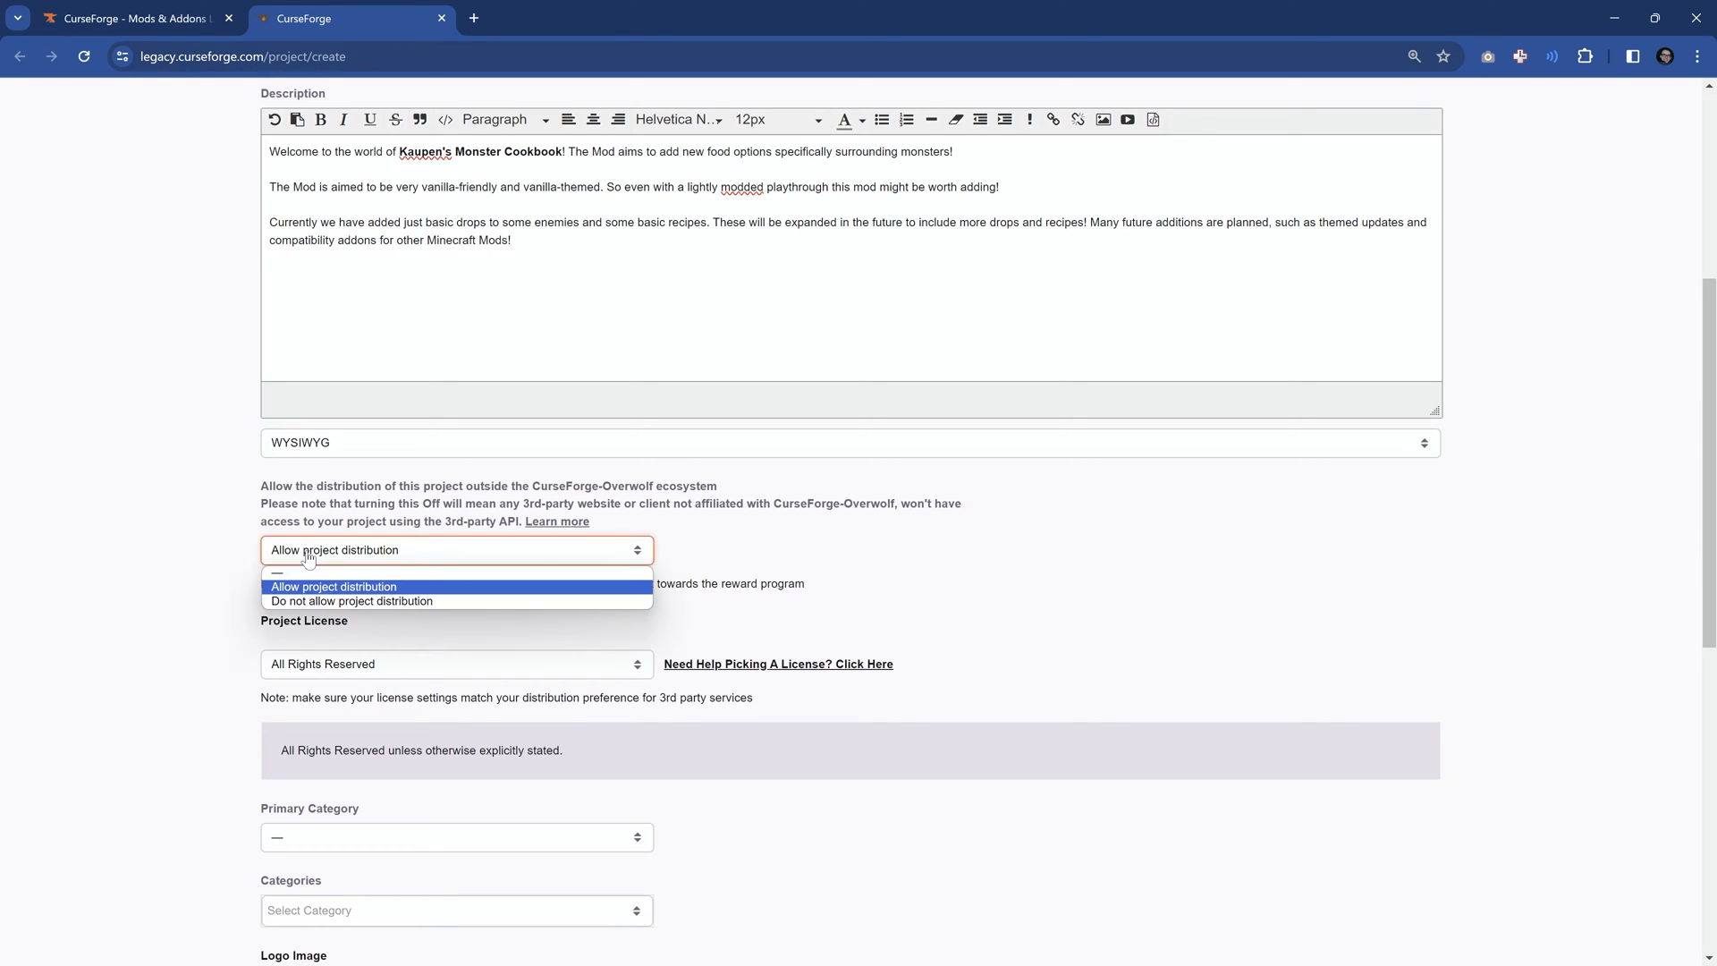
{"action": "left_click", "coordinate": [307, 553]}
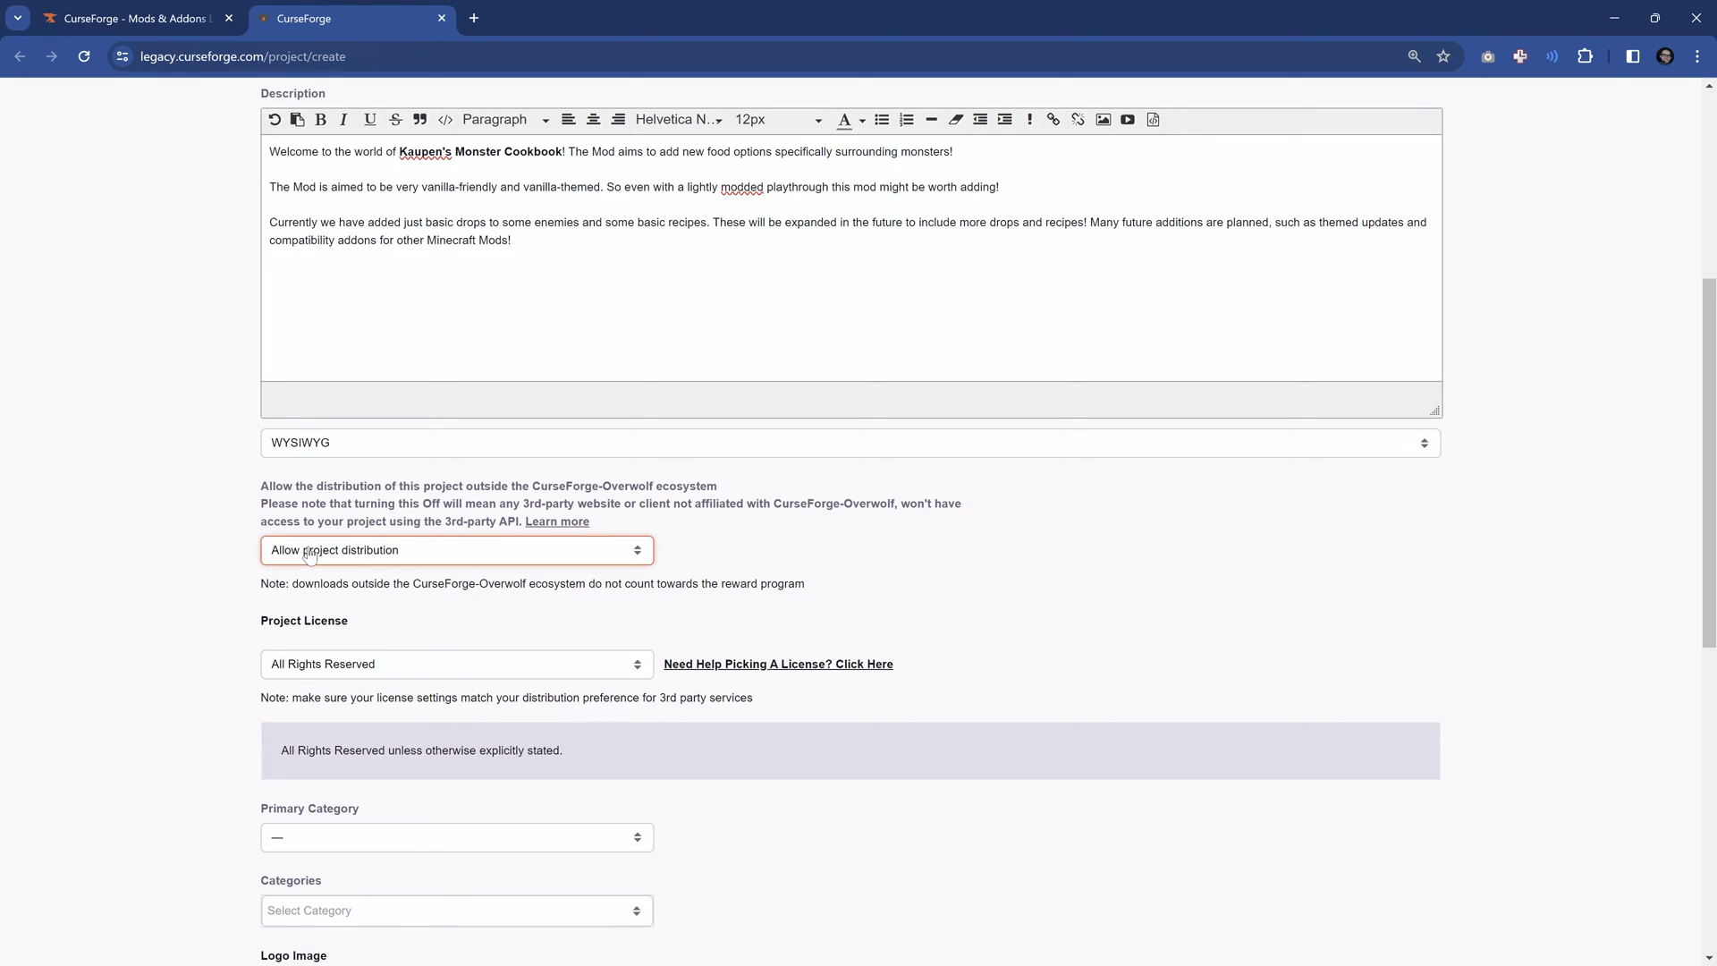
{"action": "left_click", "coordinate": [344, 623]}
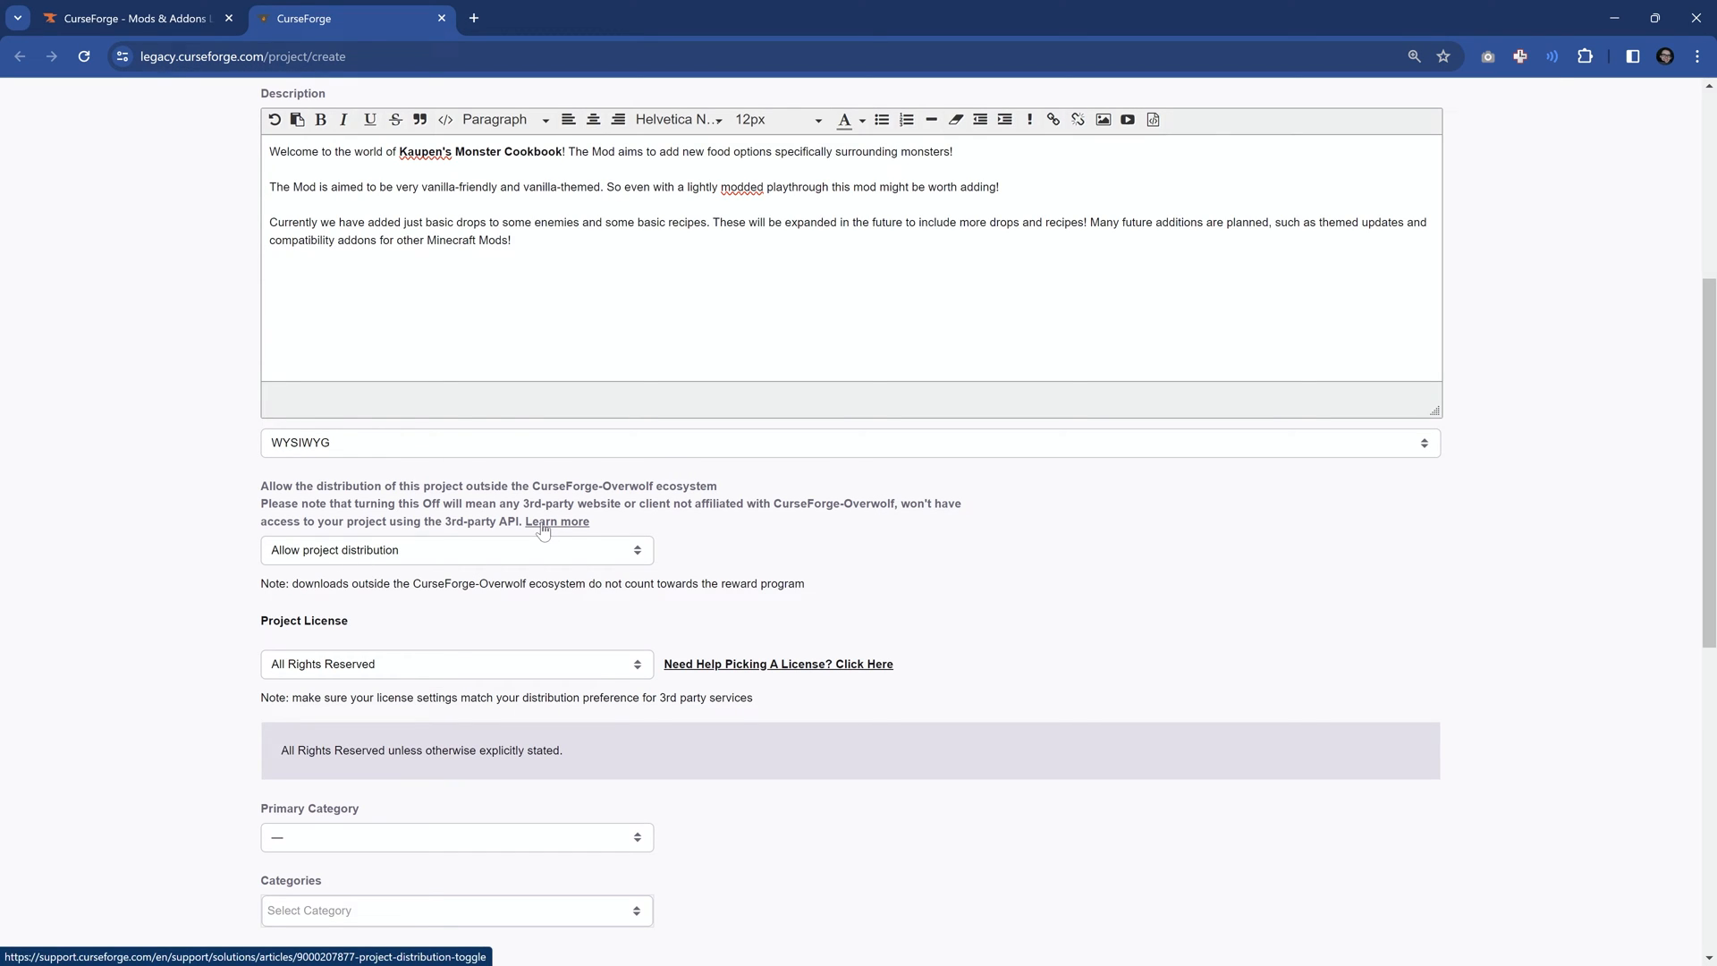
{"action": "scroll", "coordinate": [544, 530], "scroll_direction": "down", "scroll_amount": 2}
Browse the Project License list and consult the license help page, then close it
{"action": "double_click", "coordinate": [325, 444]}
{"action": "left_click", "coordinate": [378, 446]}
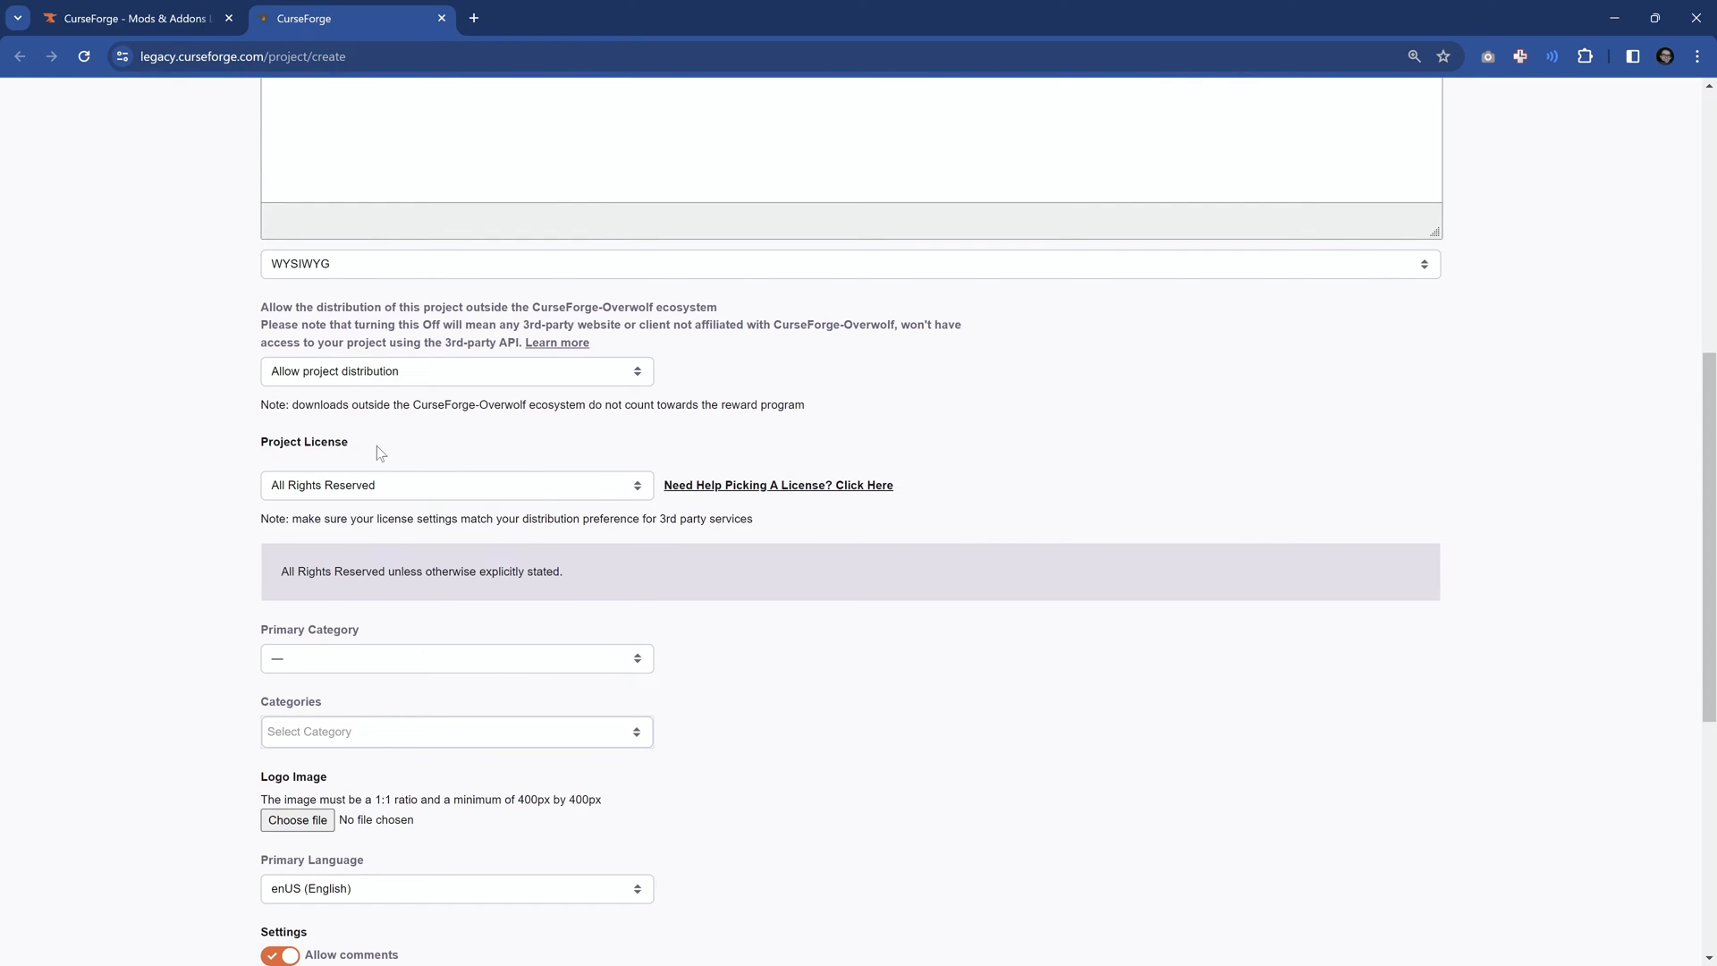
{"action": "left_click", "coordinate": [349, 484]}
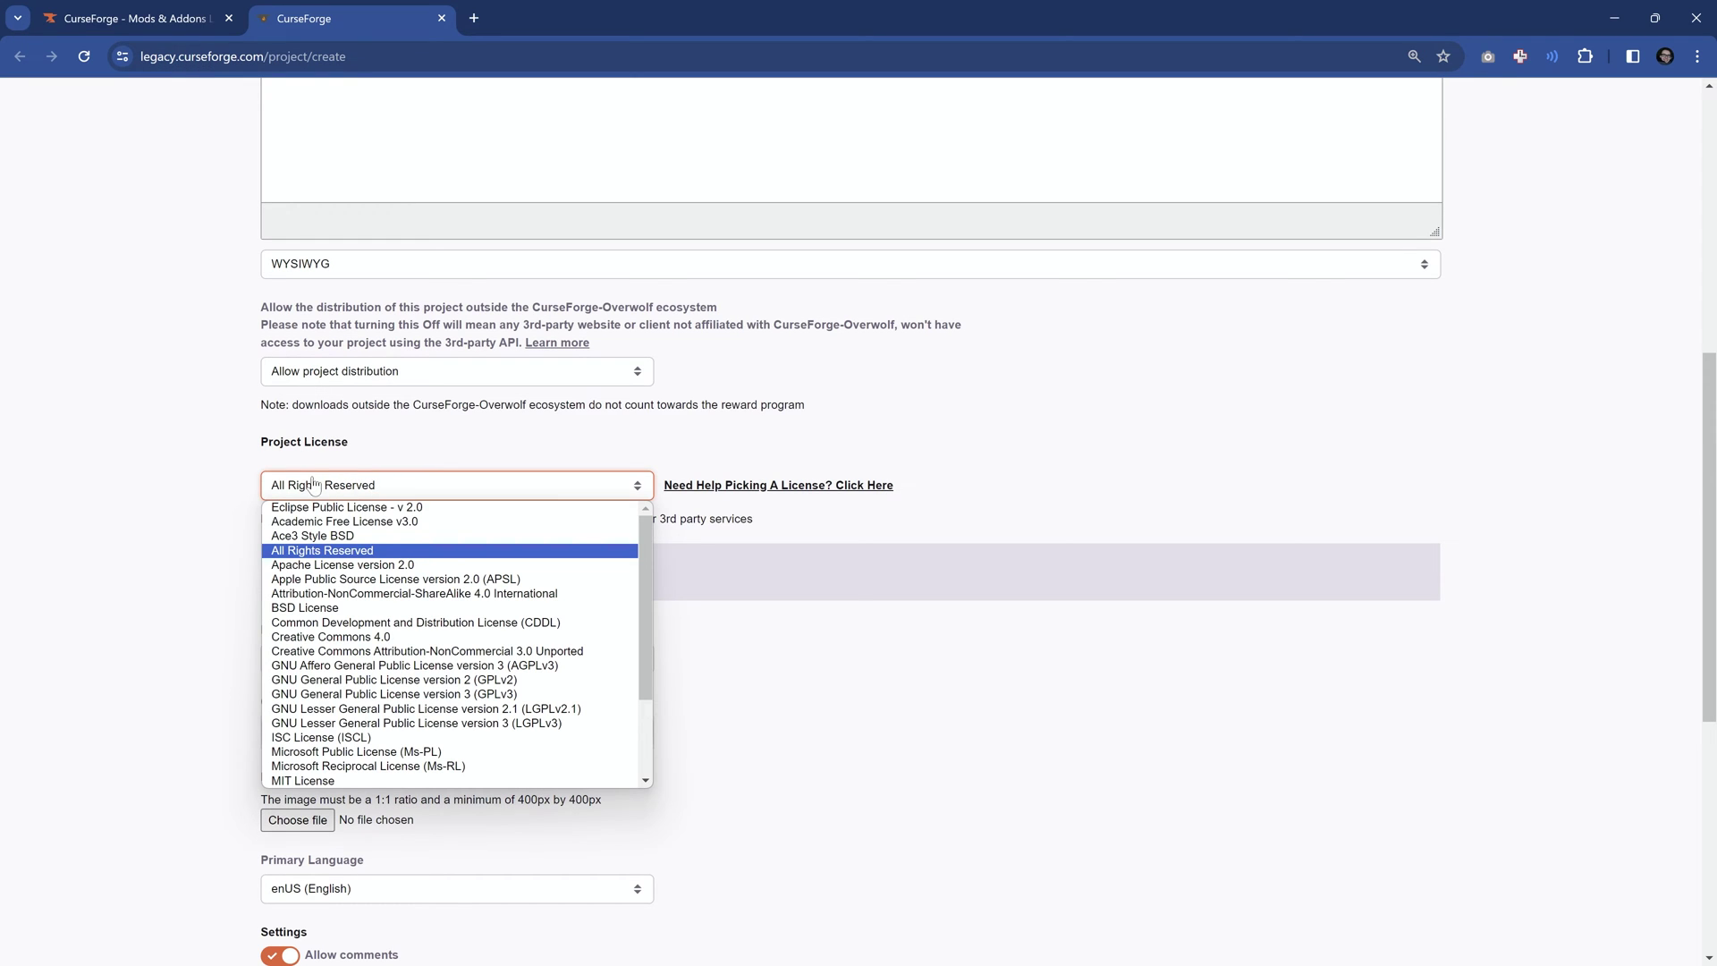
{"action": "left_click", "coordinate": [329, 554]}
{"action": "left_click", "coordinate": [322, 485]}
{"action": "left_click", "coordinate": [273, 458]}
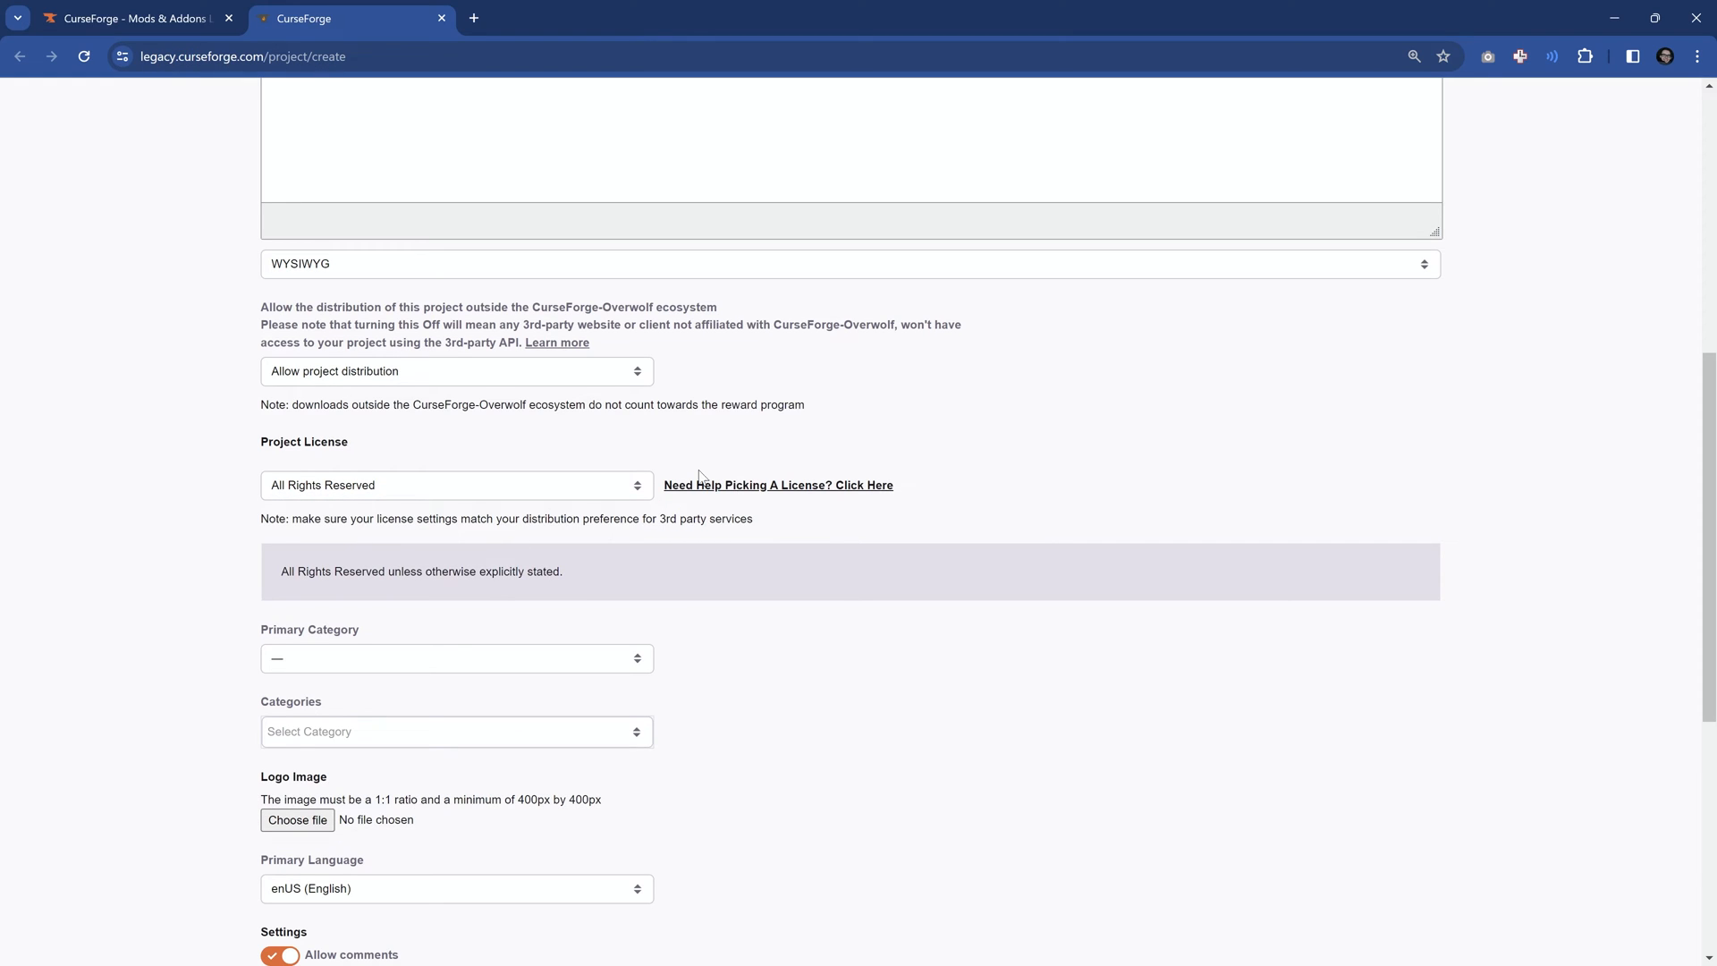
{"action": "left_click", "coordinate": [751, 486]}
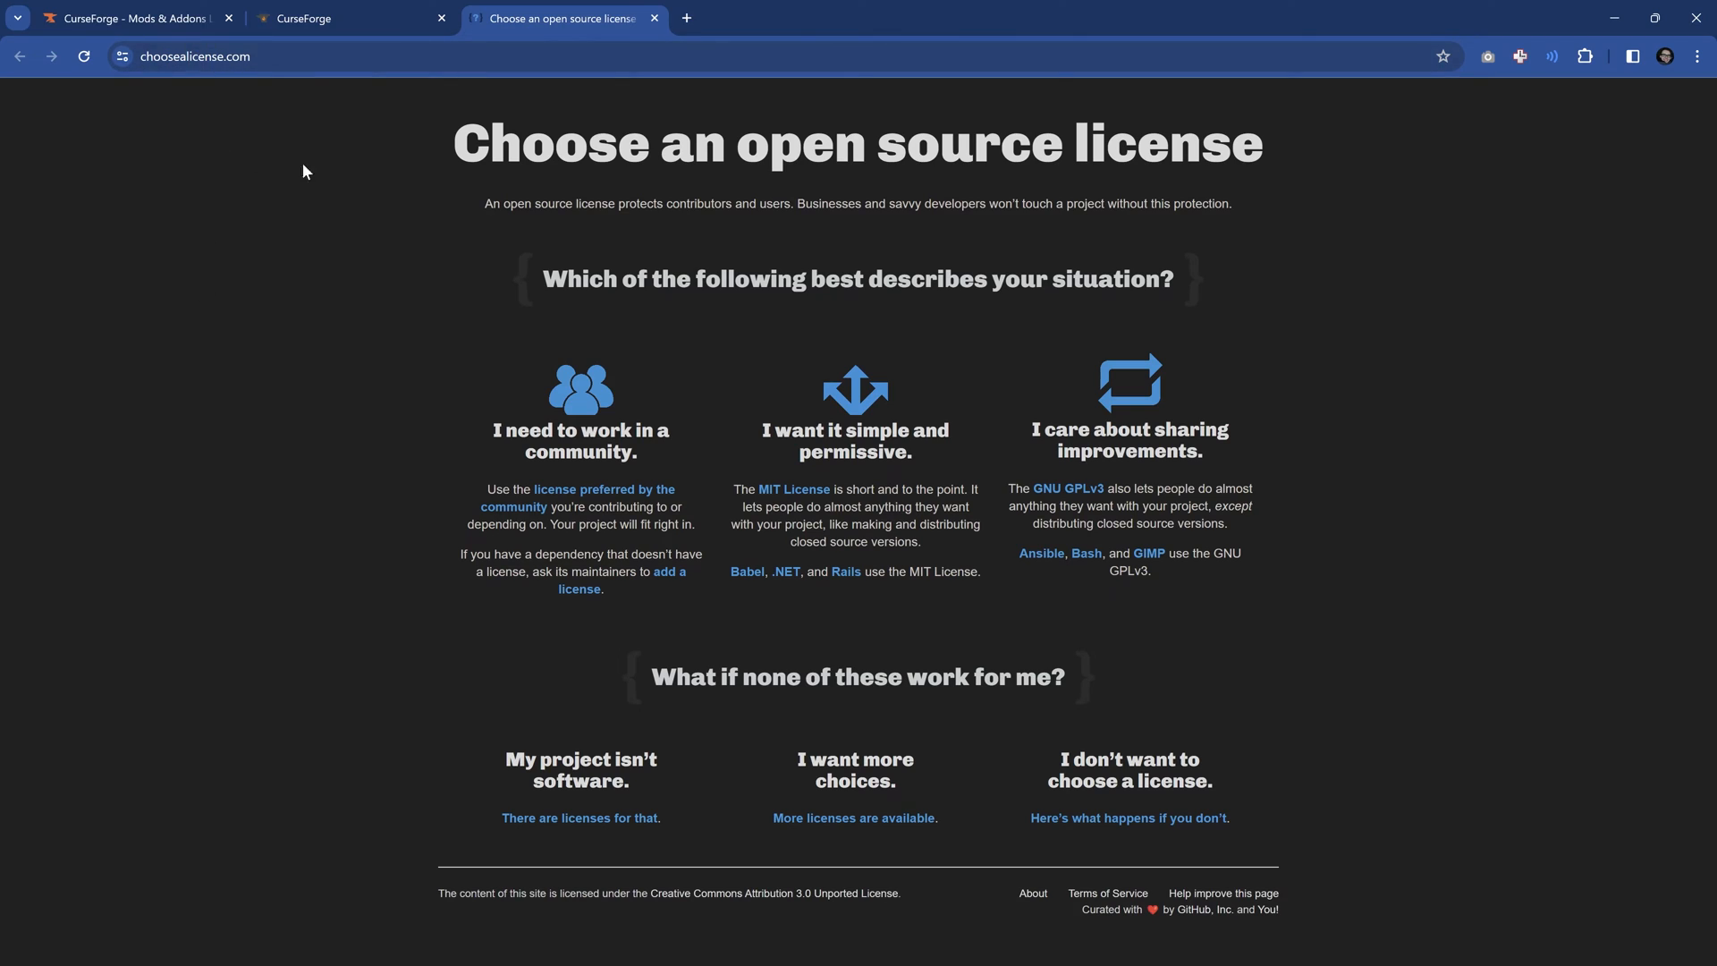
{"action": "left_click", "coordinate": [616, 7]}
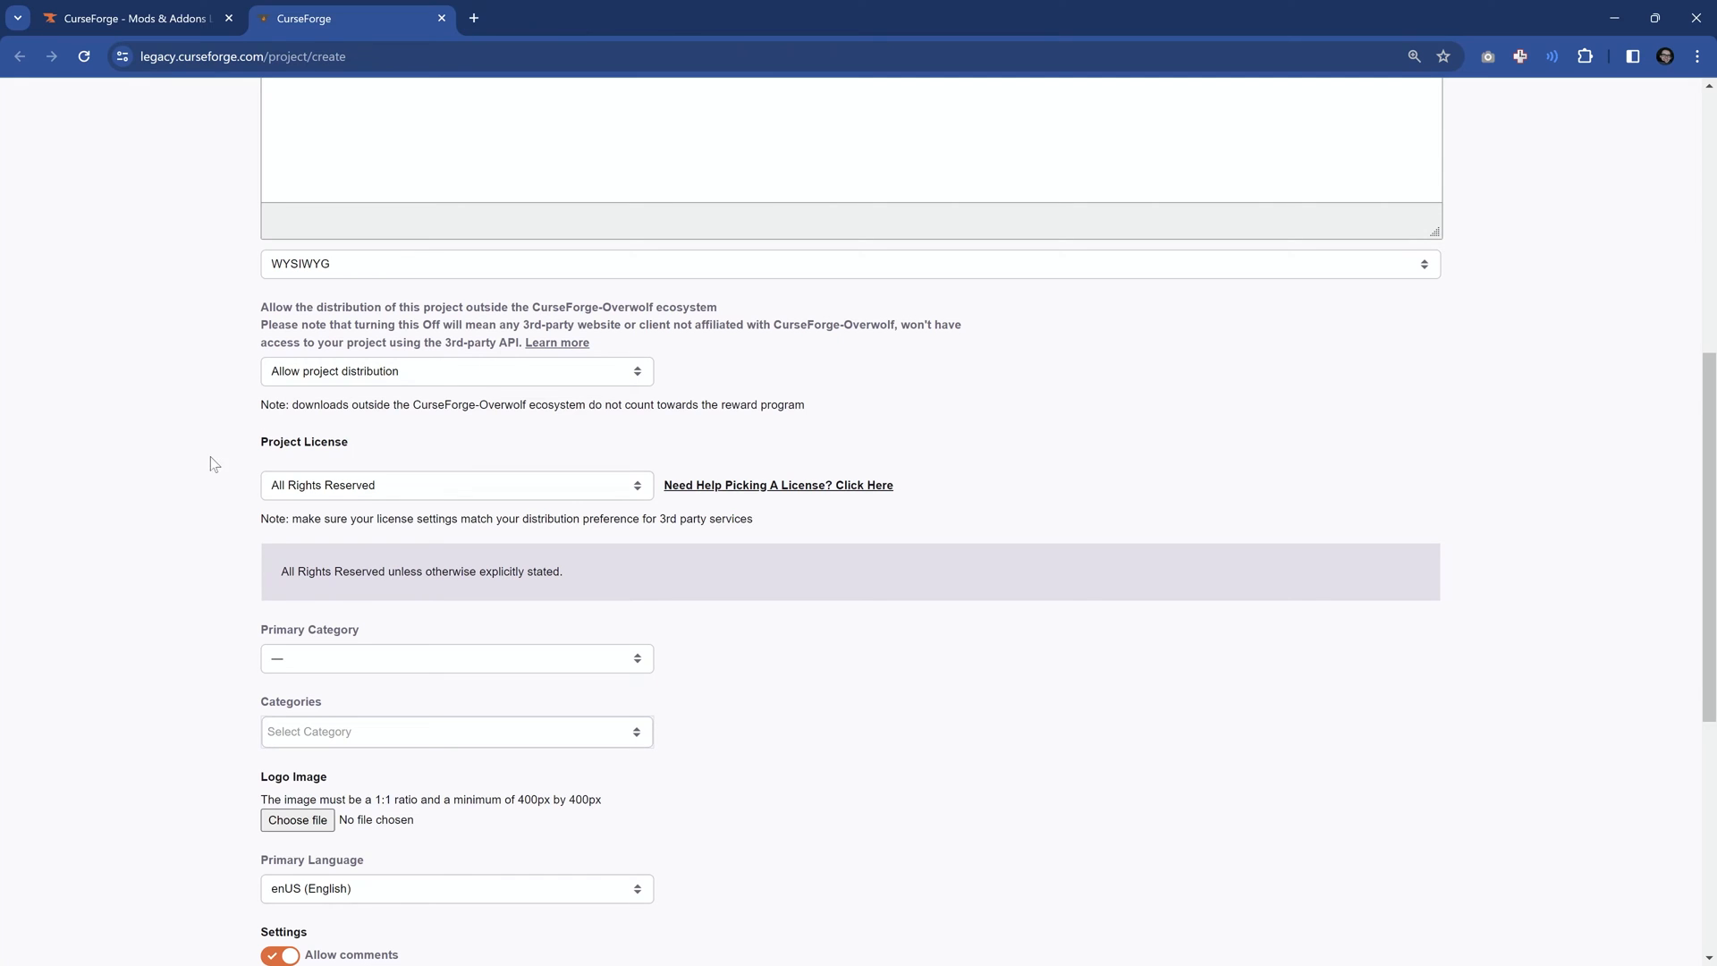
{"action": "left_click", "coordinate": [720, 485]}
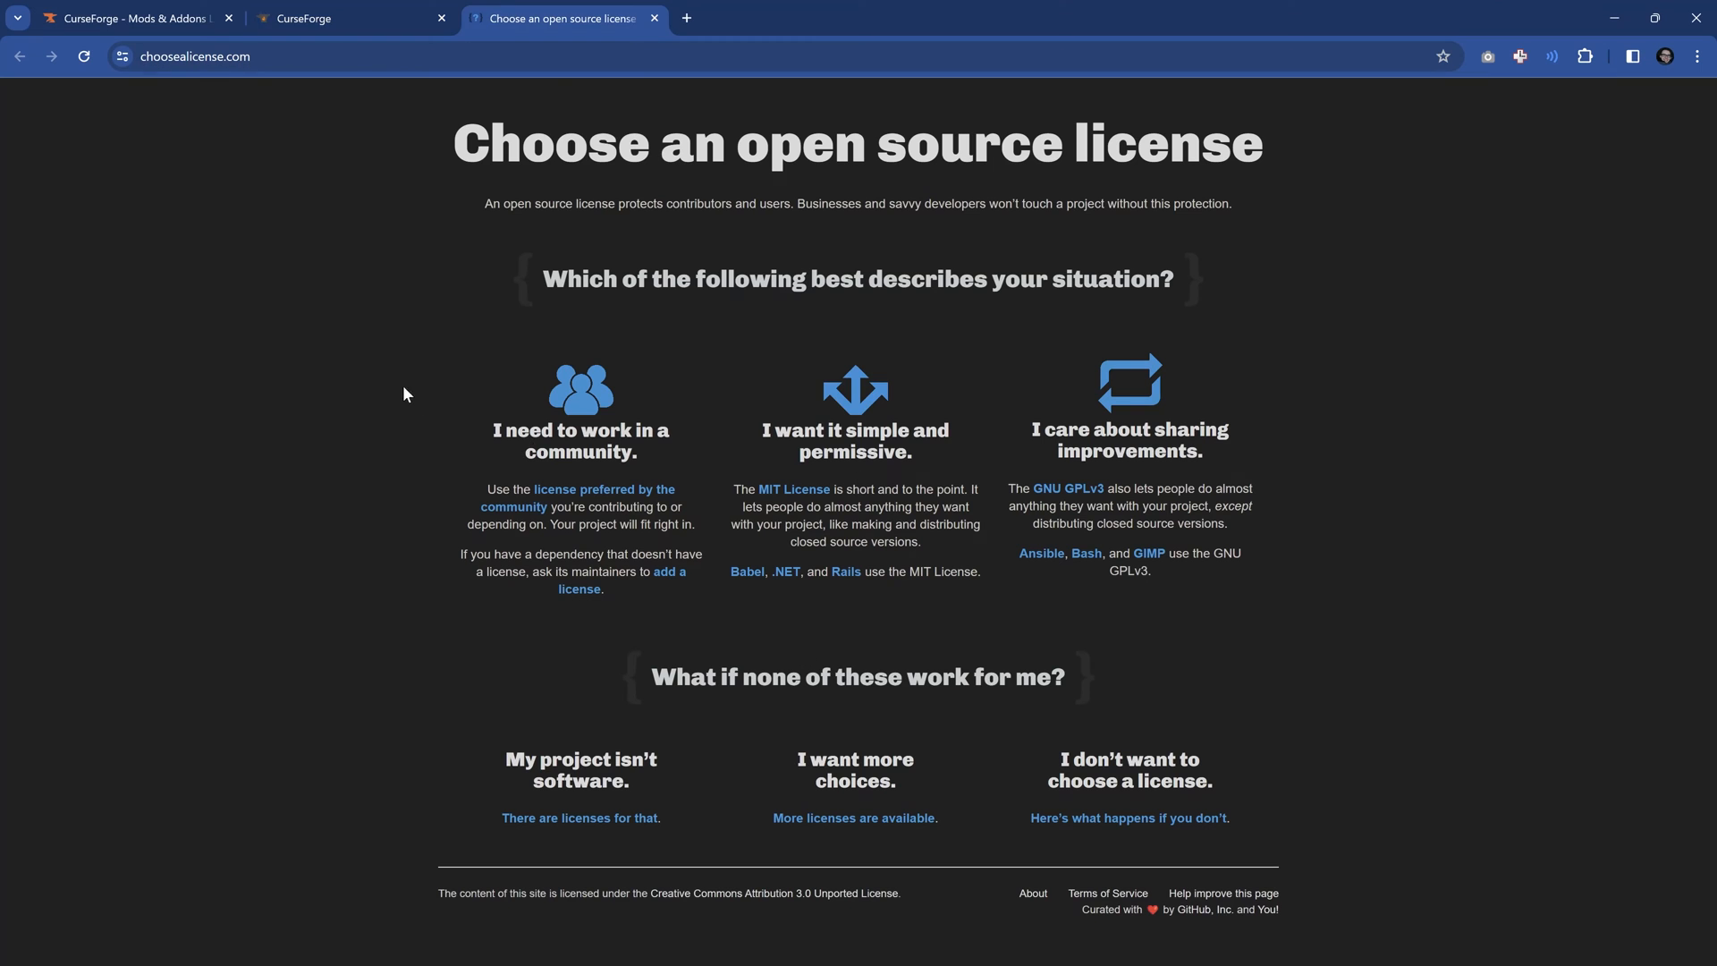
{"action": "key", "text": "ctrl+w"}
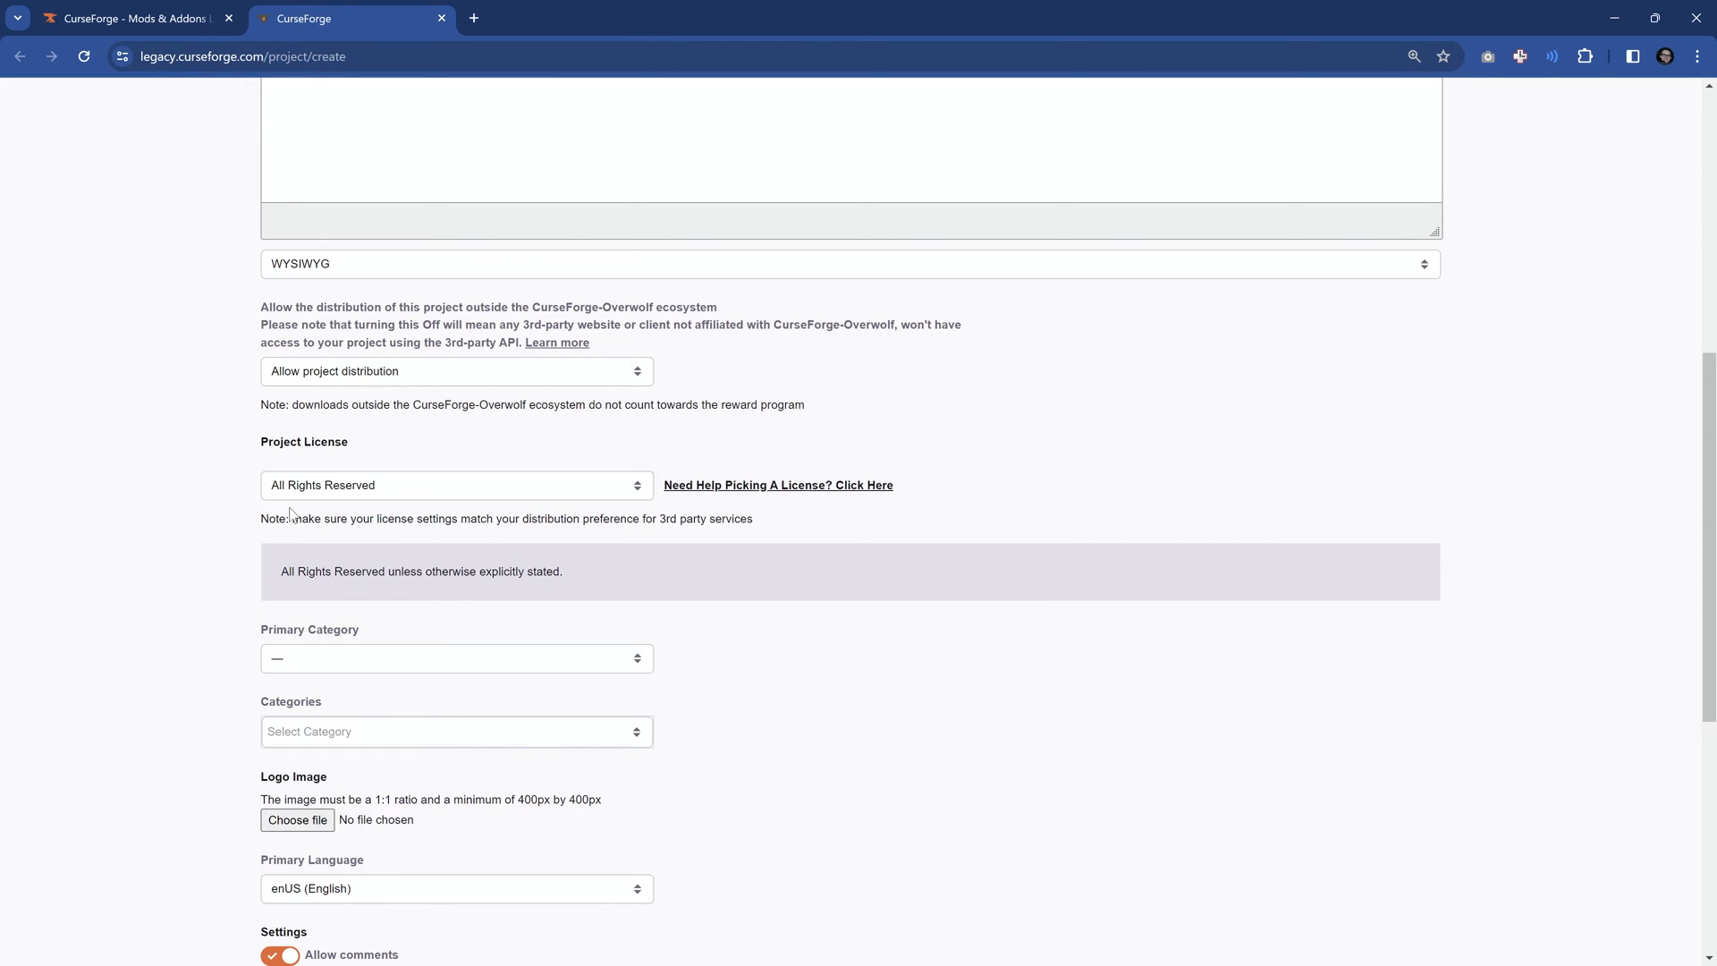
Set the project license to MIT License
{"action": "left_click", "coordinate": [306, 492]}
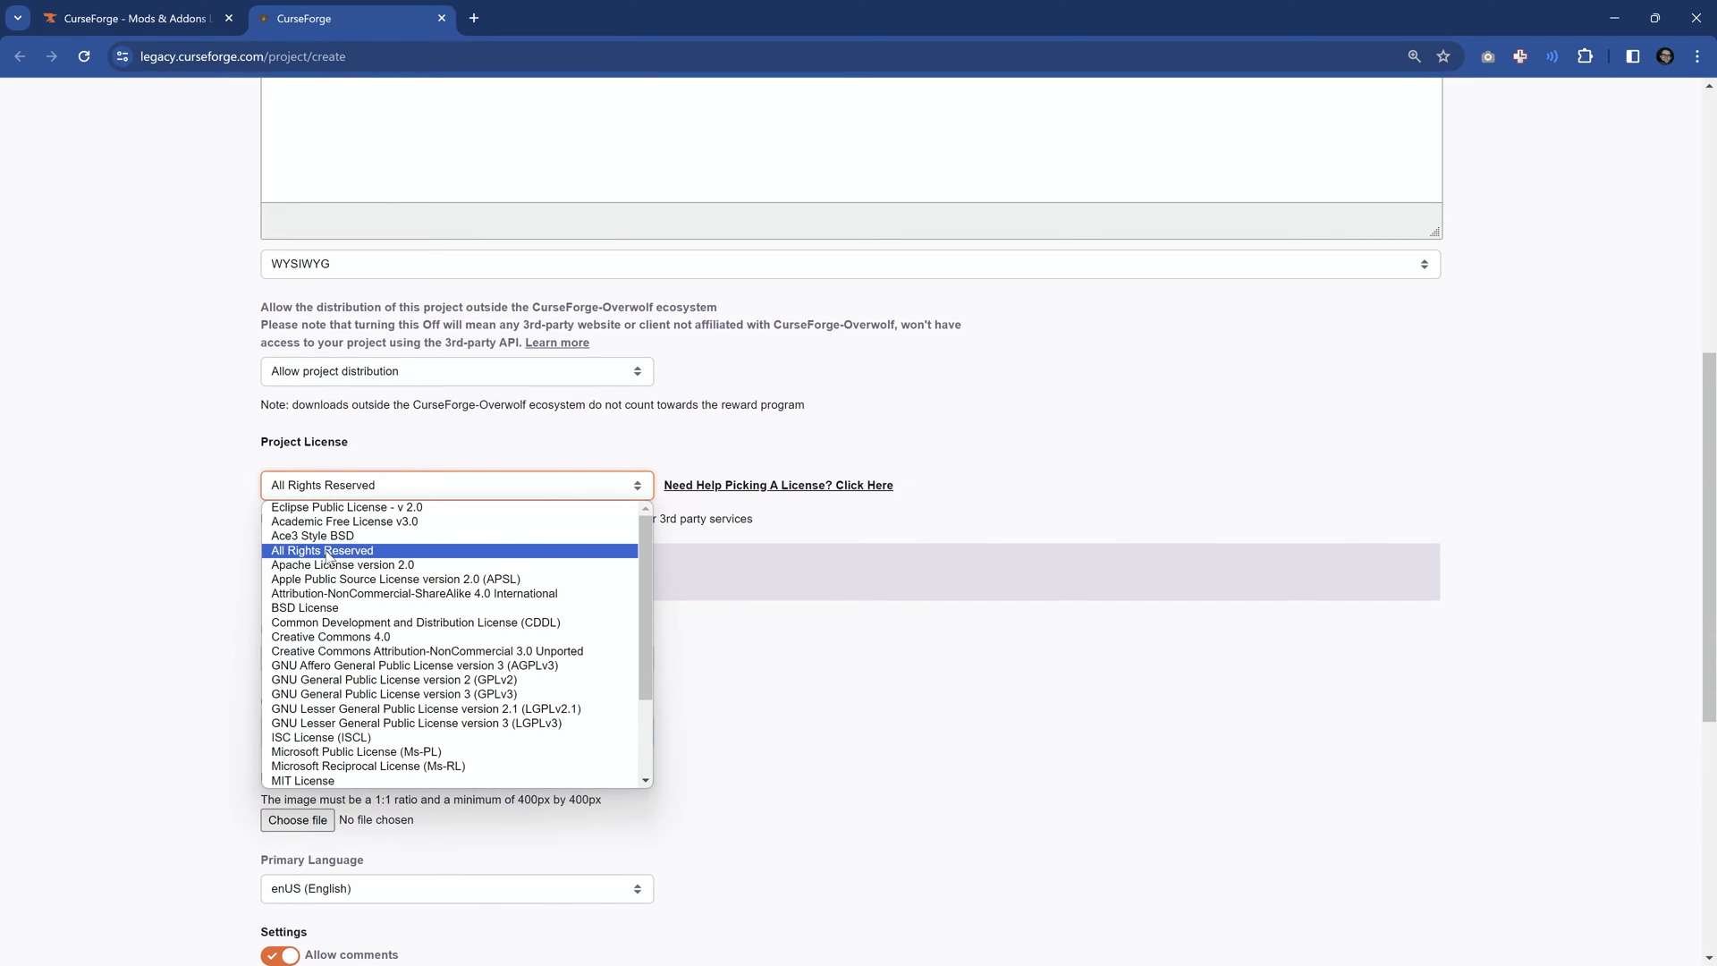
{"action": "left_click", "coordinate": [372, 781]}
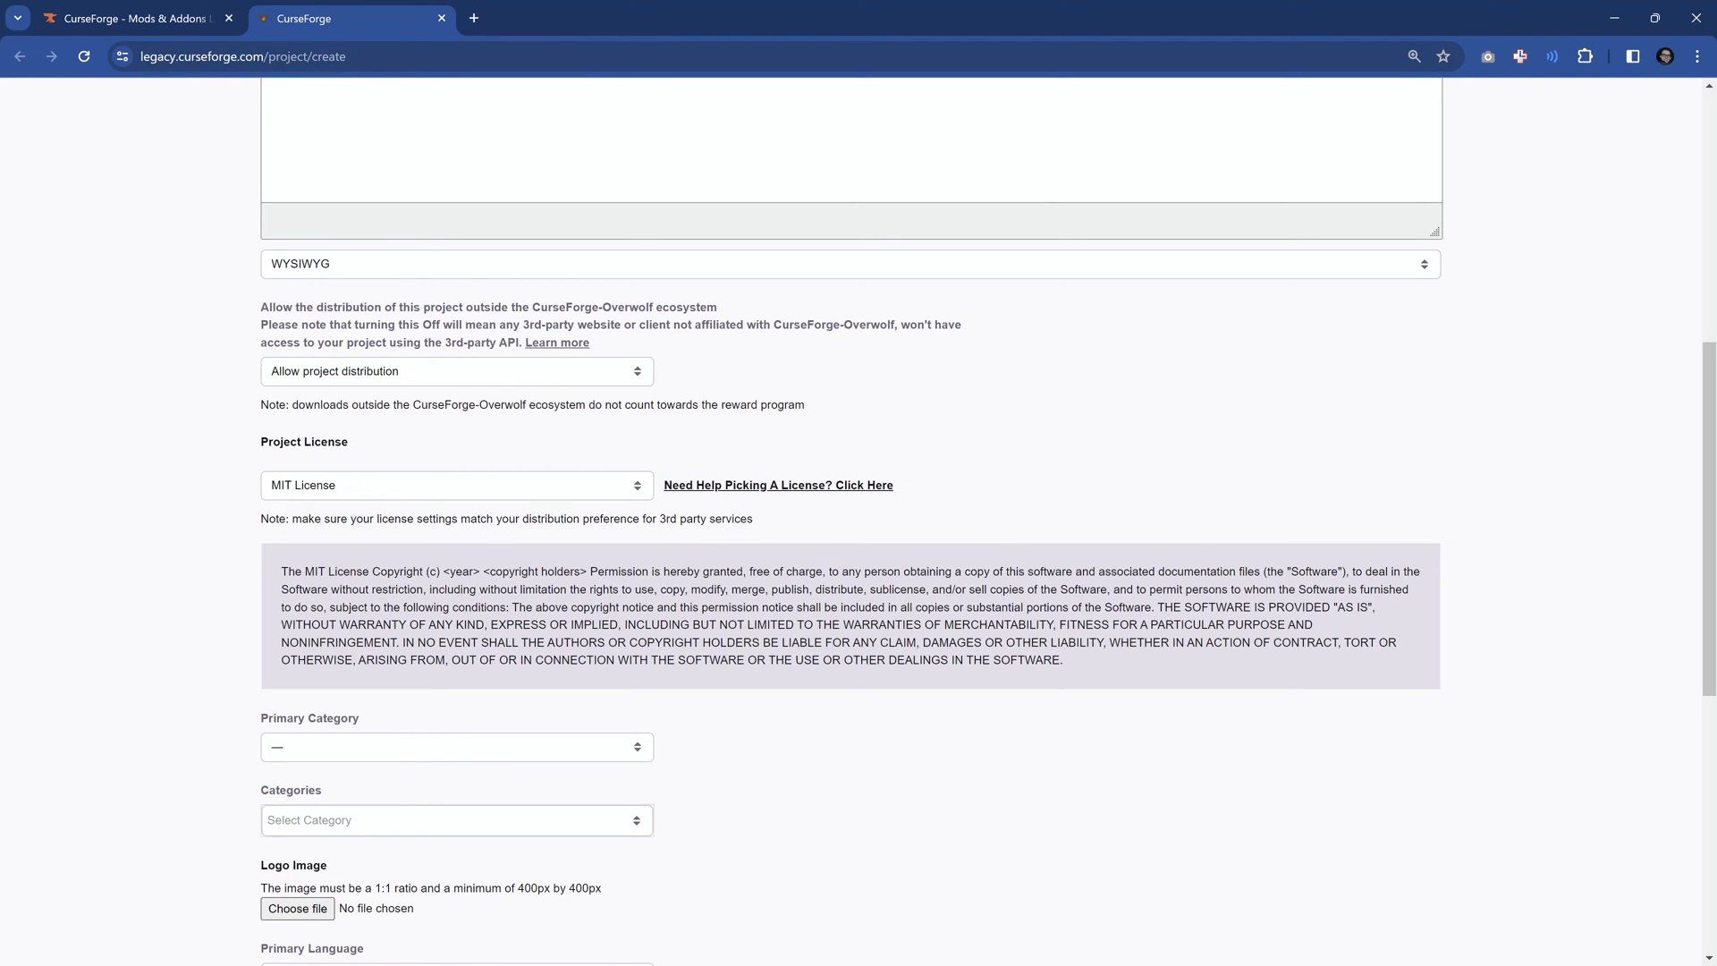
{"action": "left_click", "coordinate": [429, 484]}
{"action": "left_click", "coordinate": [832, 464]}
{"action": "scroll", "coordinate": [159, 469], "scroll_direction": "down", "scroll_amount": 2}
Set Food as primary category and add Magic plus Adventure and RPG as categories
{"action": "double_click", "coordinate": [302, 454]}
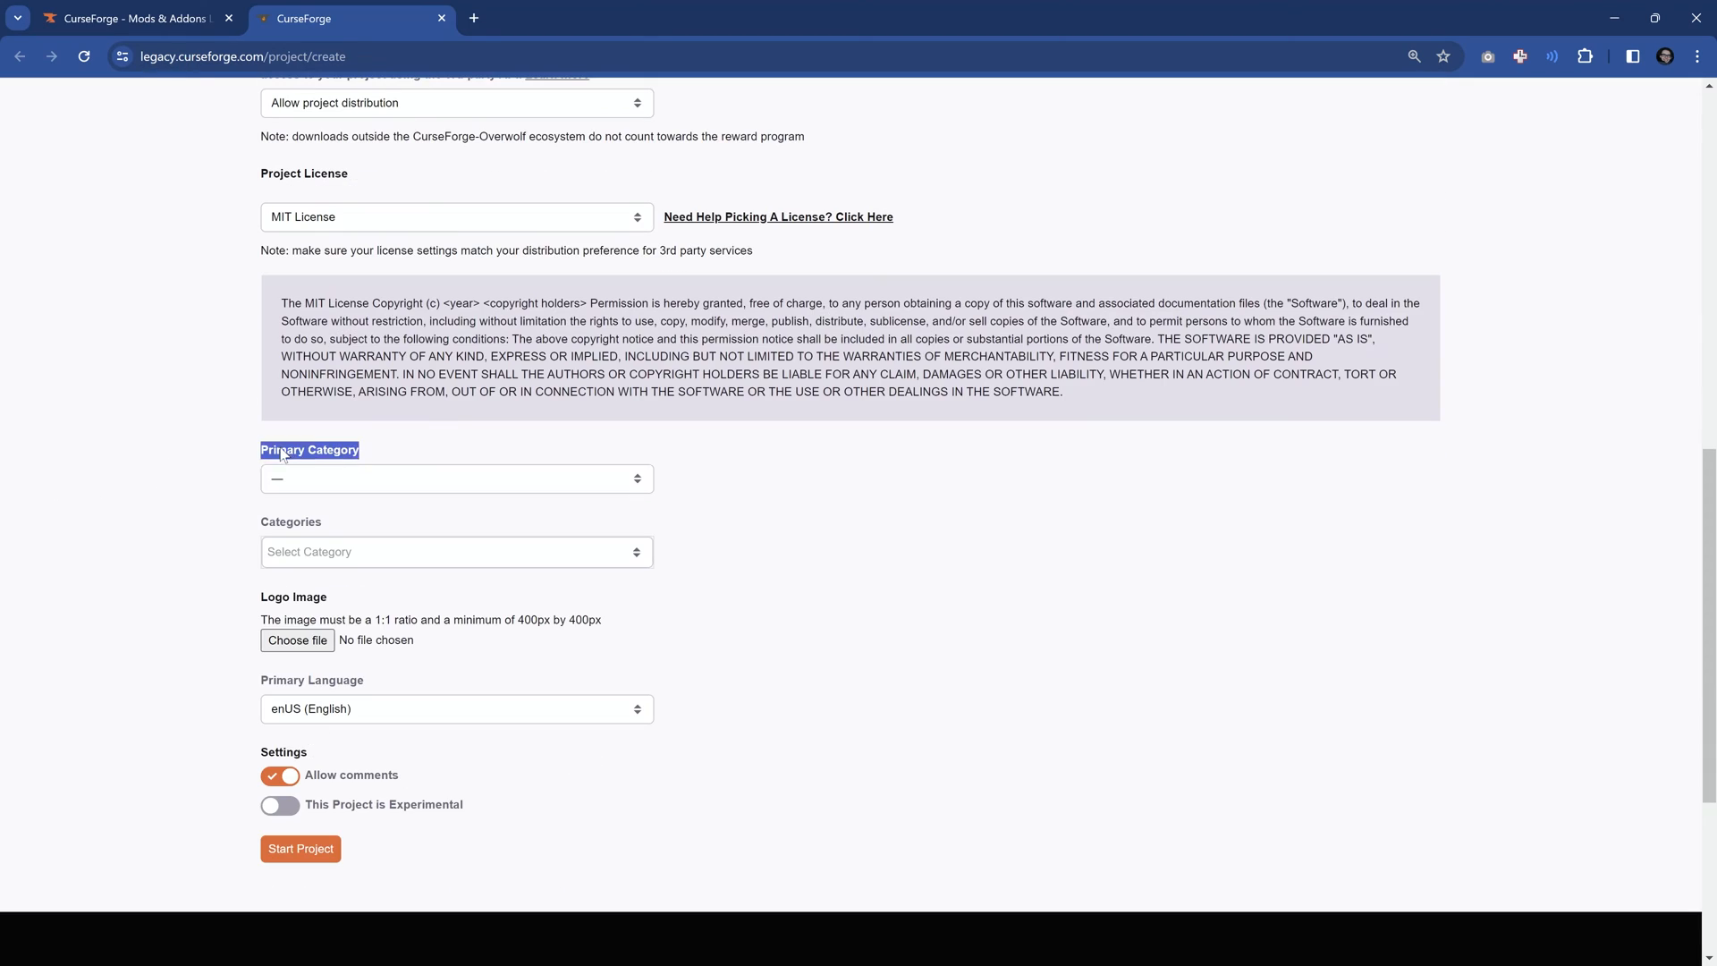
{"action": "left_click", "coordinate": [301, 479]}
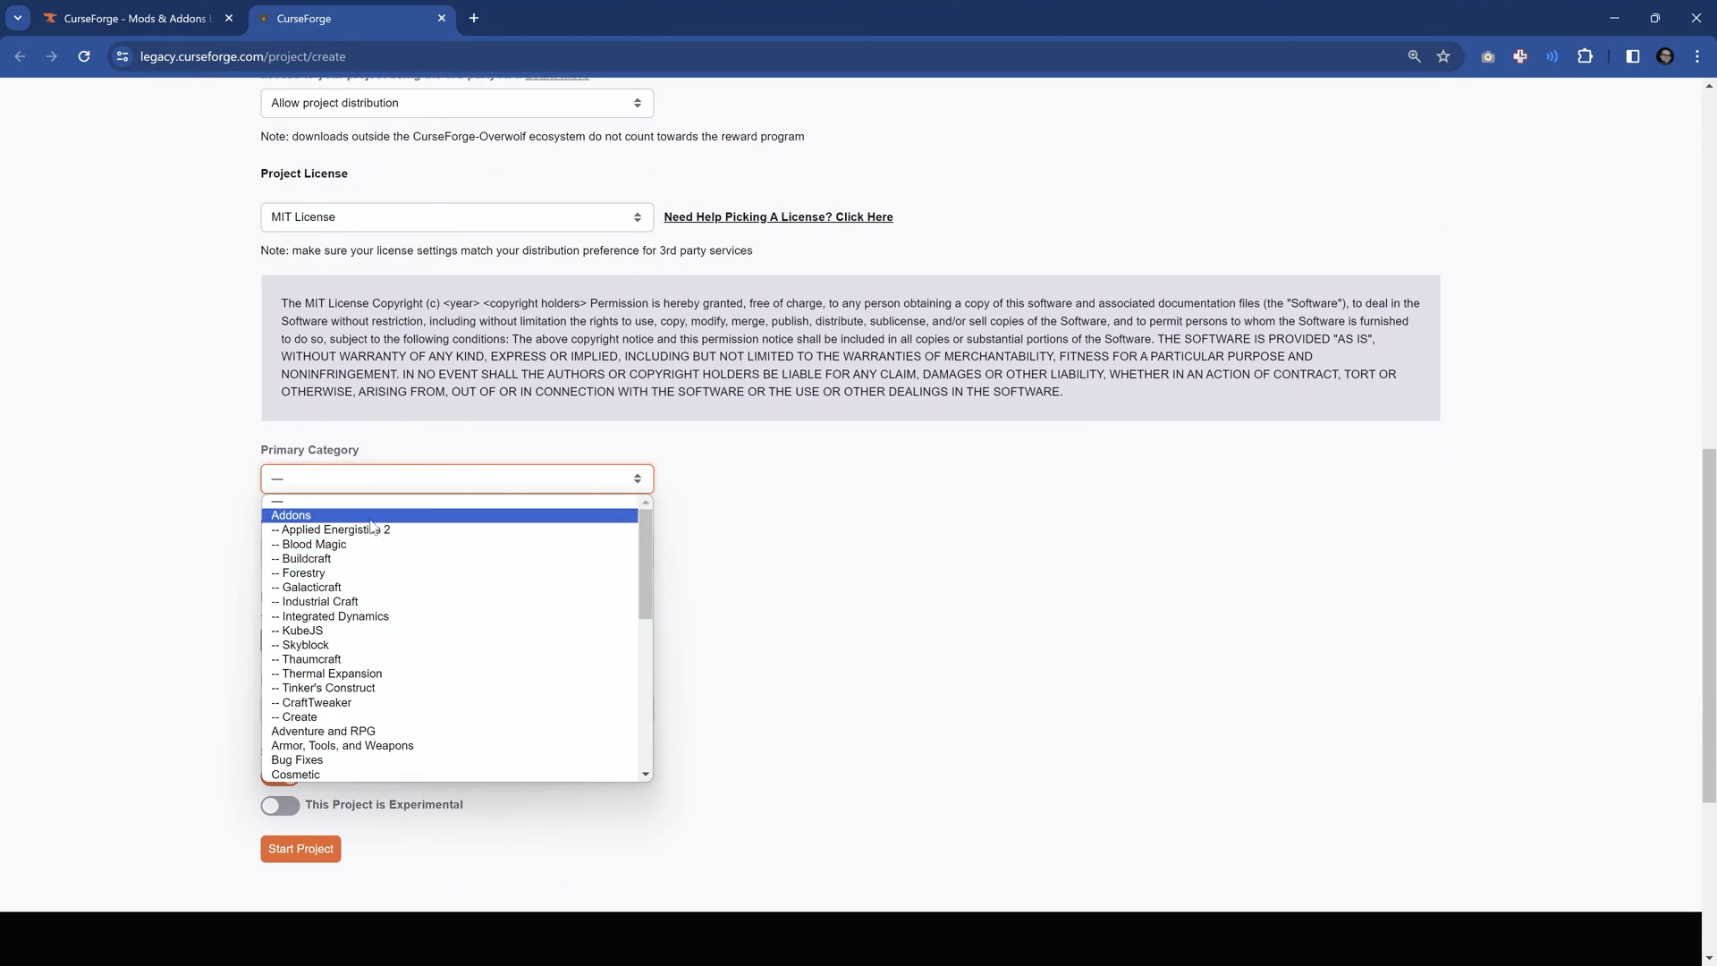
{"action": "scroll", "coordinate": [403, 604], "scroll_direction": "down", "scroll_amount": 5}
{"action": "scroll", "coordinate": [409, 615], "scroll_direction": "up", "scroll_amount": 4}
{"action": "scroll", "coordinate": [410, 614], "scroll_direction": "up", "scroll_amount": 2}
{"action": "left_click", "coordinate": [403, 597]}
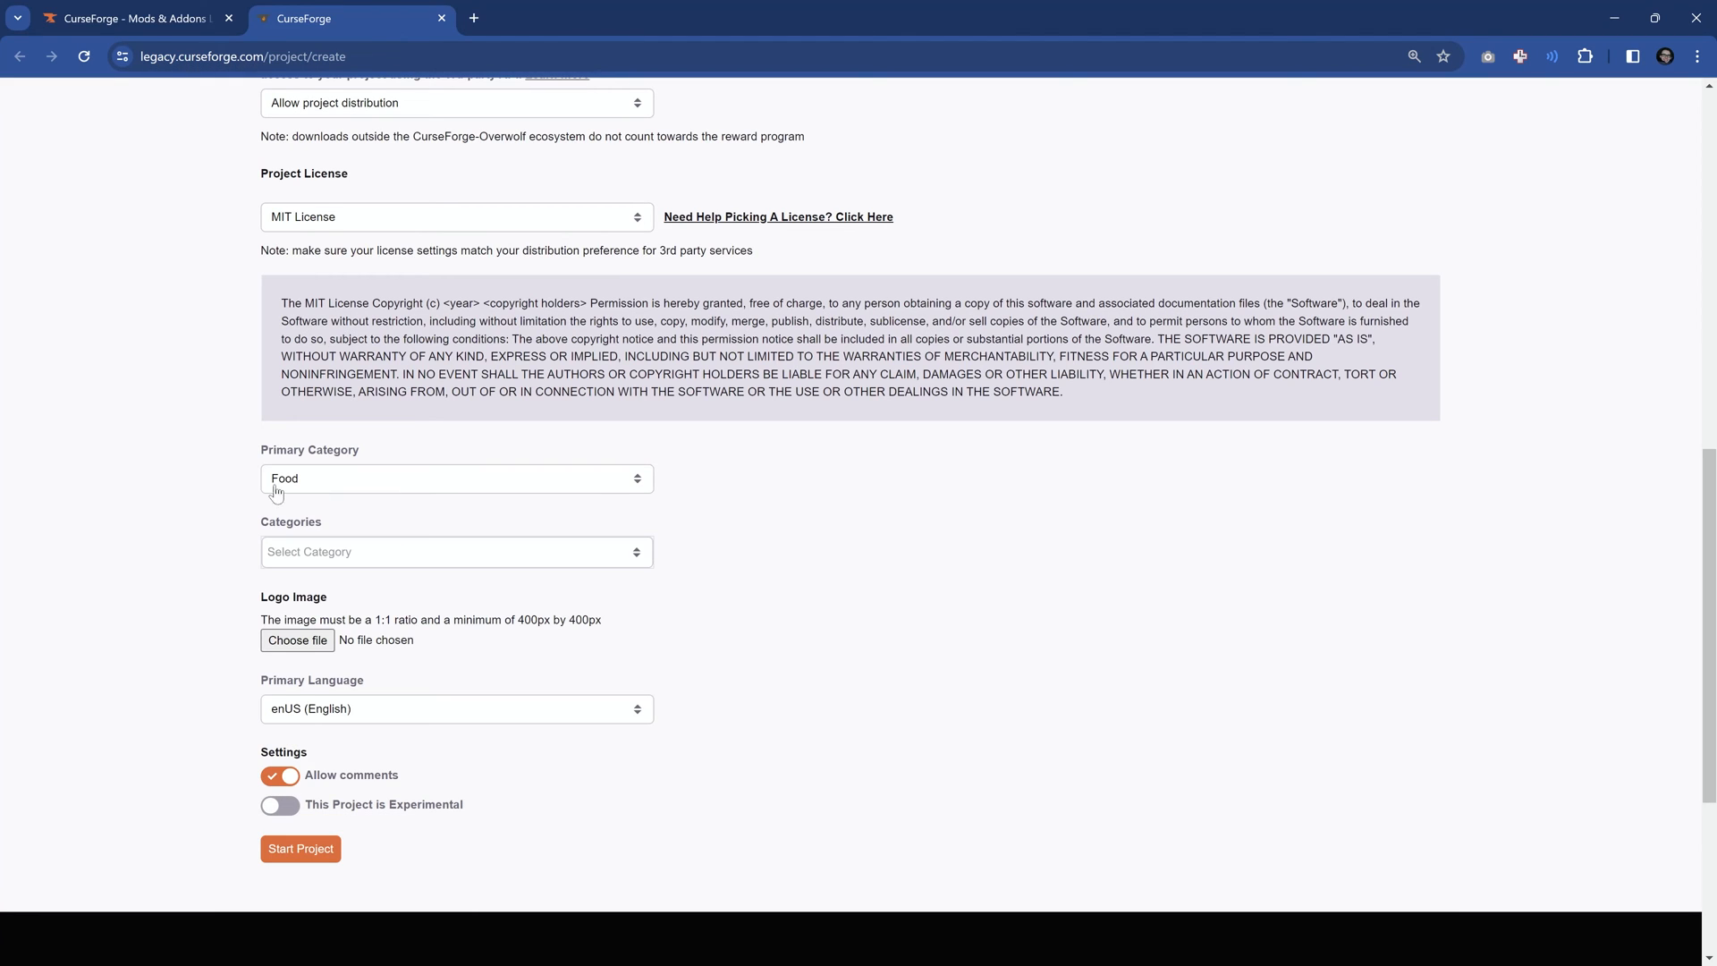
{"action": "left_click", "coordinate": [322, 552]}
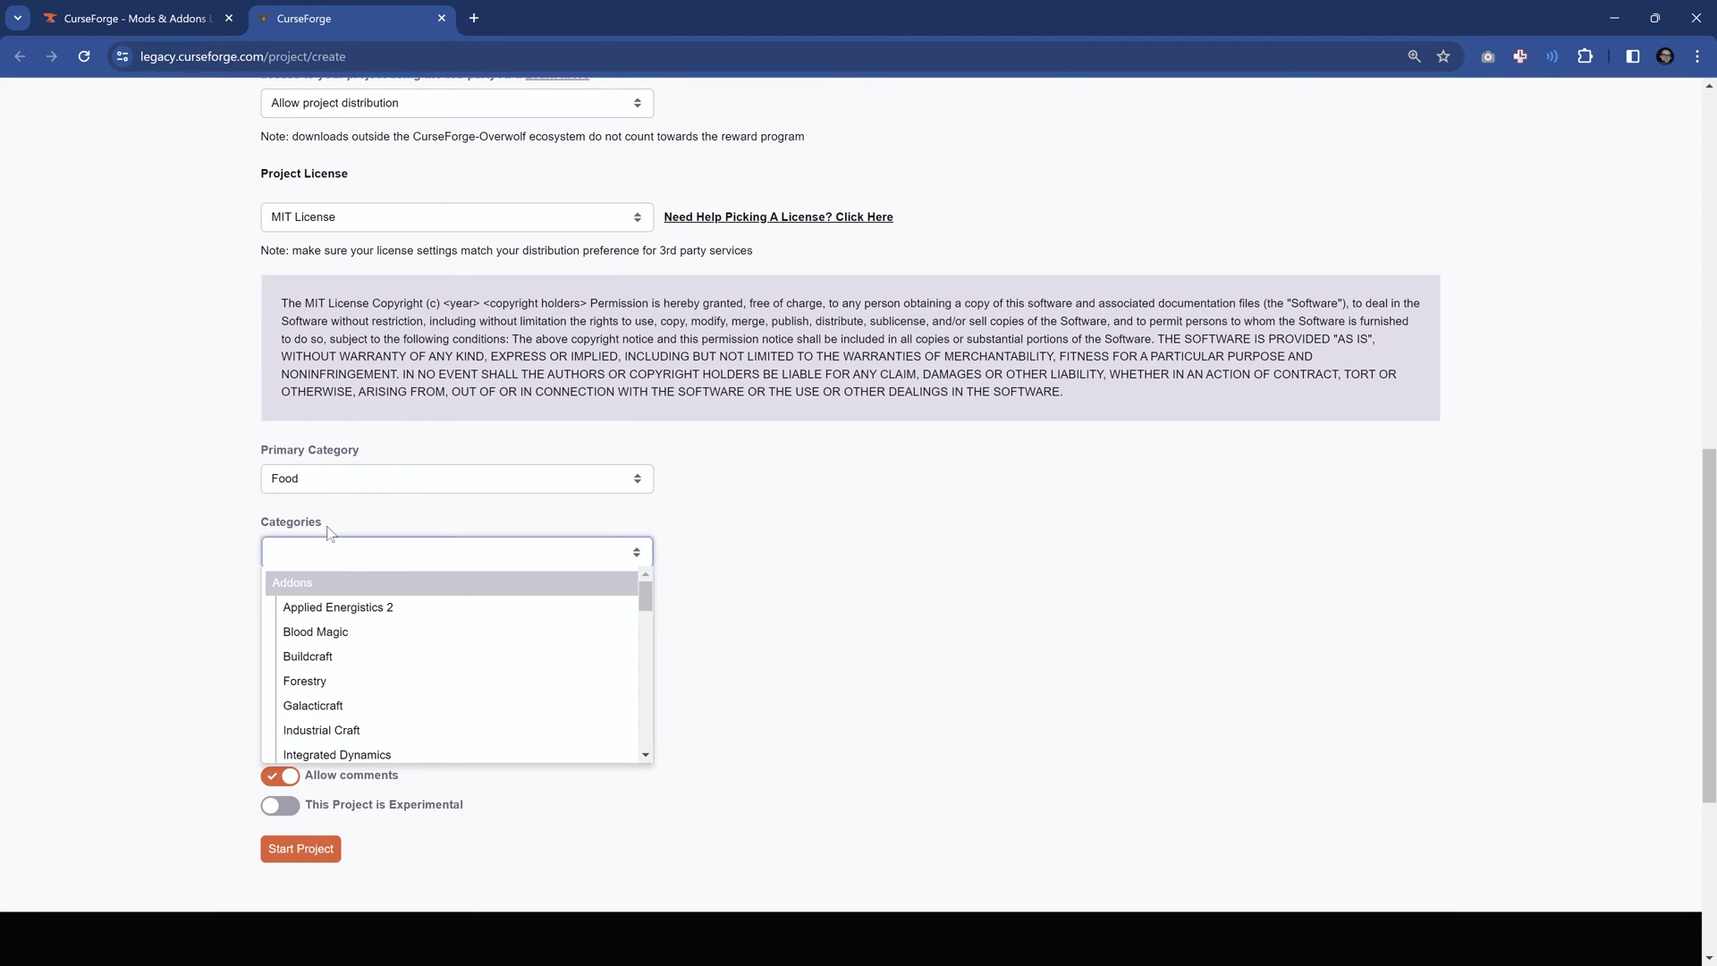
{"action": "scroll", "coordinate": [348, 617], "scroll_direction": "down", "scroll_amount": 3}
{"action": "scroll", "coordinate": [351, 623], "scroll_direction": "down", "scroll_amount": 3}
{"action": "scroll", "coordinate": [355, 633], "scroll_direction": "down", "scroll_amount": 2}
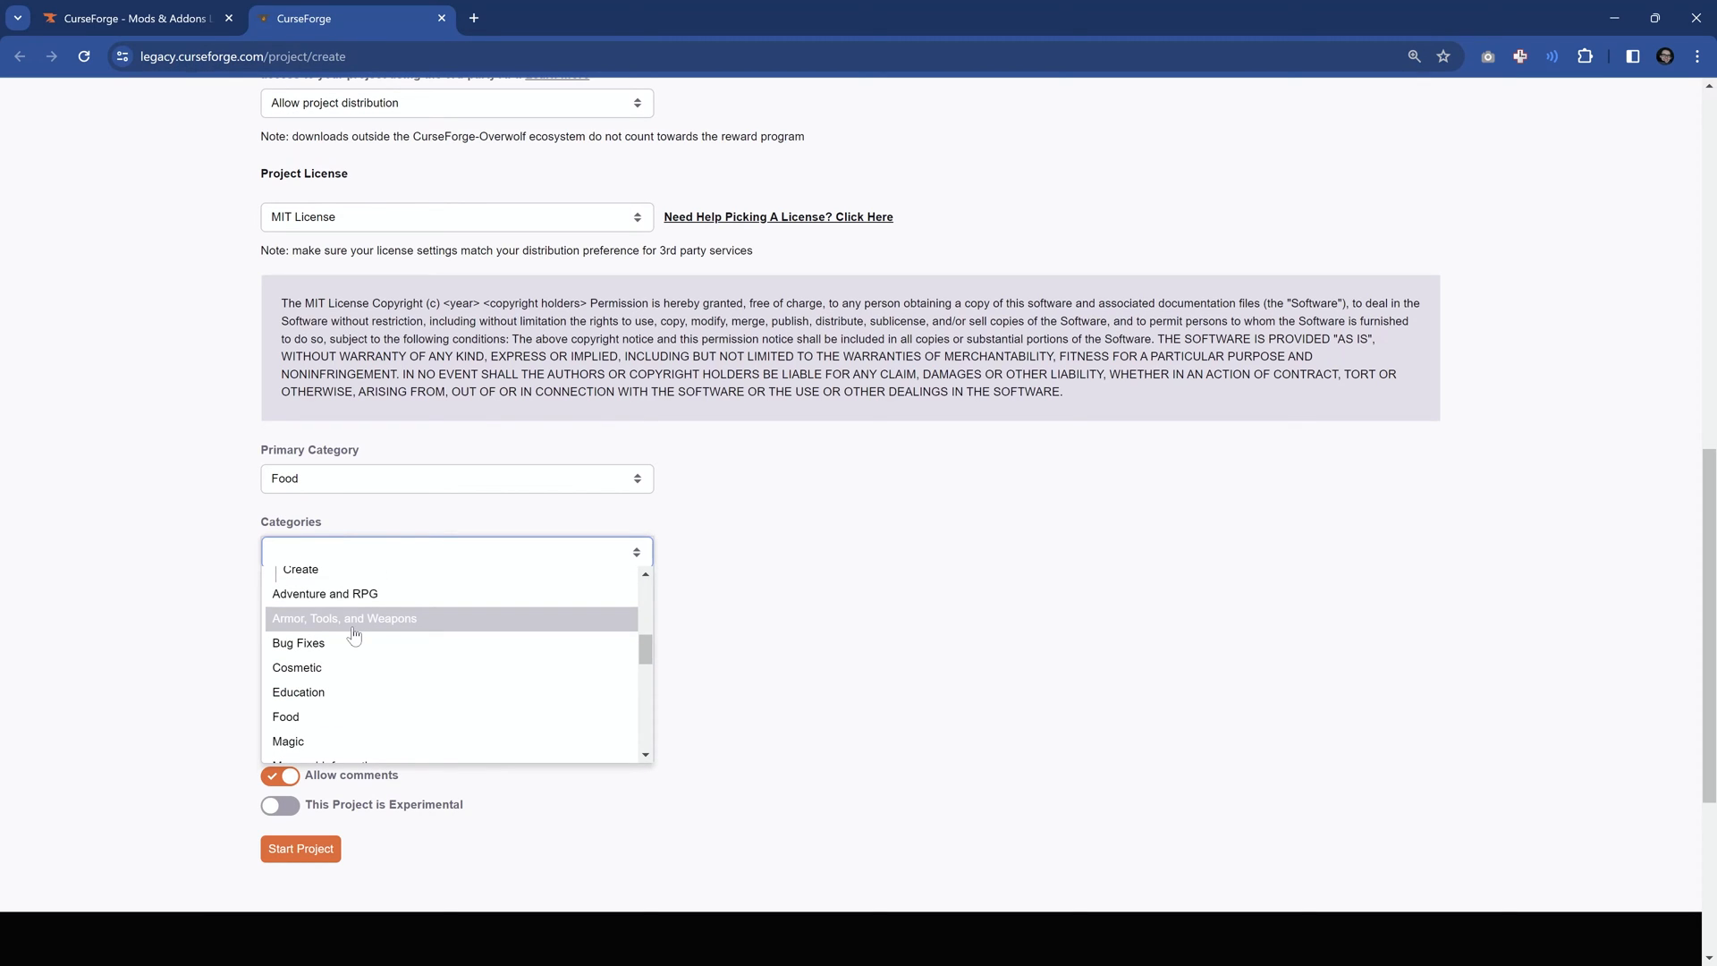
{"action": "scroll", "coordinate": [354, 630], "scroll_direction": "down", "scroll_amount": 2}
{"action": "left_click", "coordinate": [354, 631]}
{"action": "left_click", "coordinate": [396, 552]}
{"action": "scroll", "coordinate": [359, 658], "scroll_direction": "down", "scroll_amount": 3}
{"action": "scroll", "coordinate": [359, 666], "scroll_direction": "down", "scroll_amount": 2}
{"action": "scroll", "coordinate": [321, 686], "scroll_direction": "up", "scroll_amount": 1}
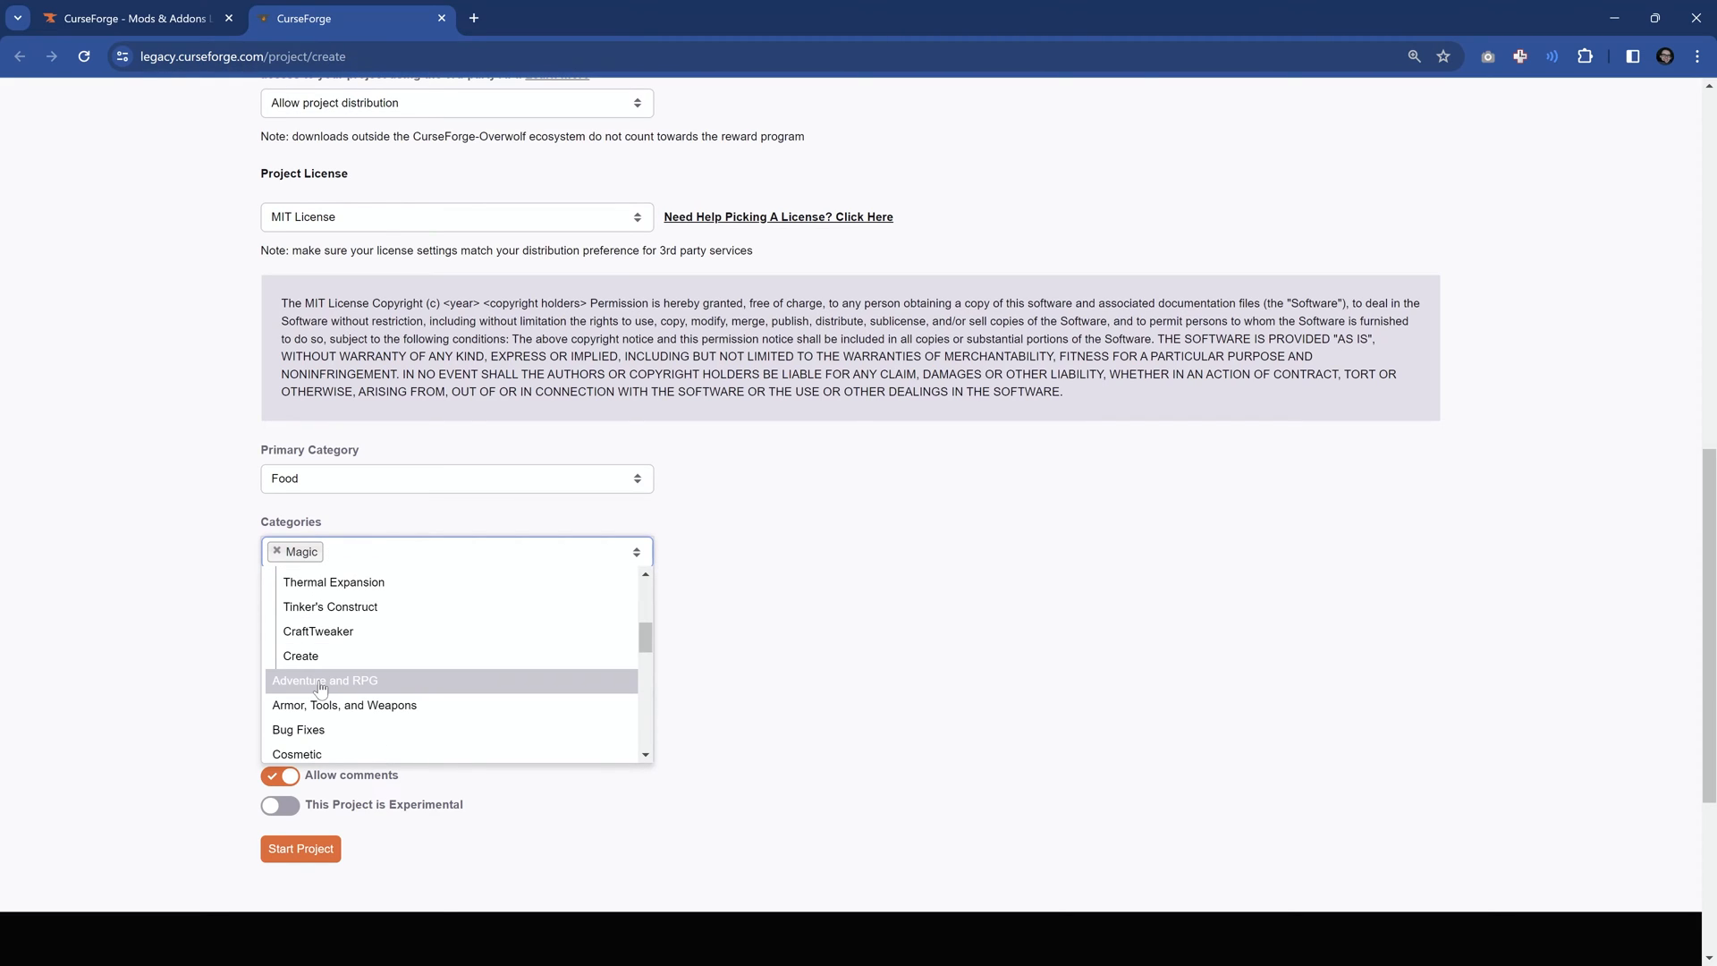
{"action": "left_click", "coordinate": [323, 684]}
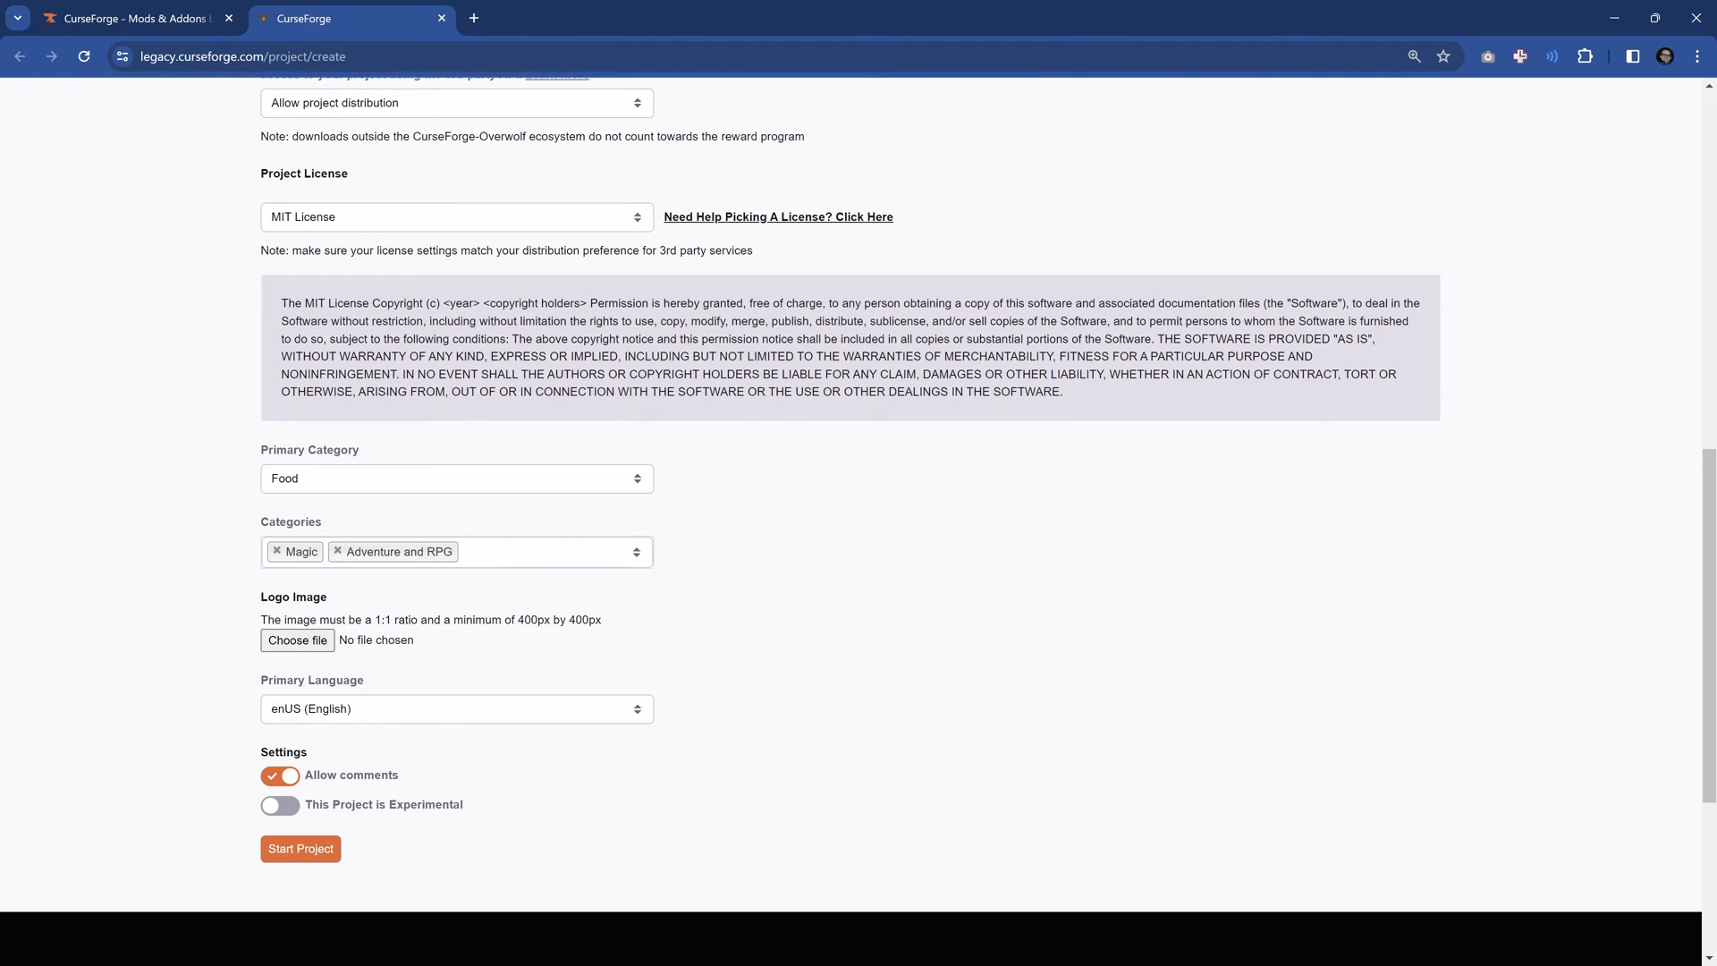
Review the logo requirements: 1:1 ratio and 400px by 400px minimum size
{"action": "double_click", "coordinate": [377, 618]}
{"action": "left_click", "coordinate": [419, 648]}
{"action": "left_click_drag", "start_coordinate": [519, 619], "coordinate": [604, 618]}
Choose monster_cookbook-6x-6x.png as the project logo image
{"action": "left_click", "coordinate": [612, 619]}
{"action": "left_click", "coordinate": [299, 641]}
{"action": "left_click", "coordinate": [456, 174]}
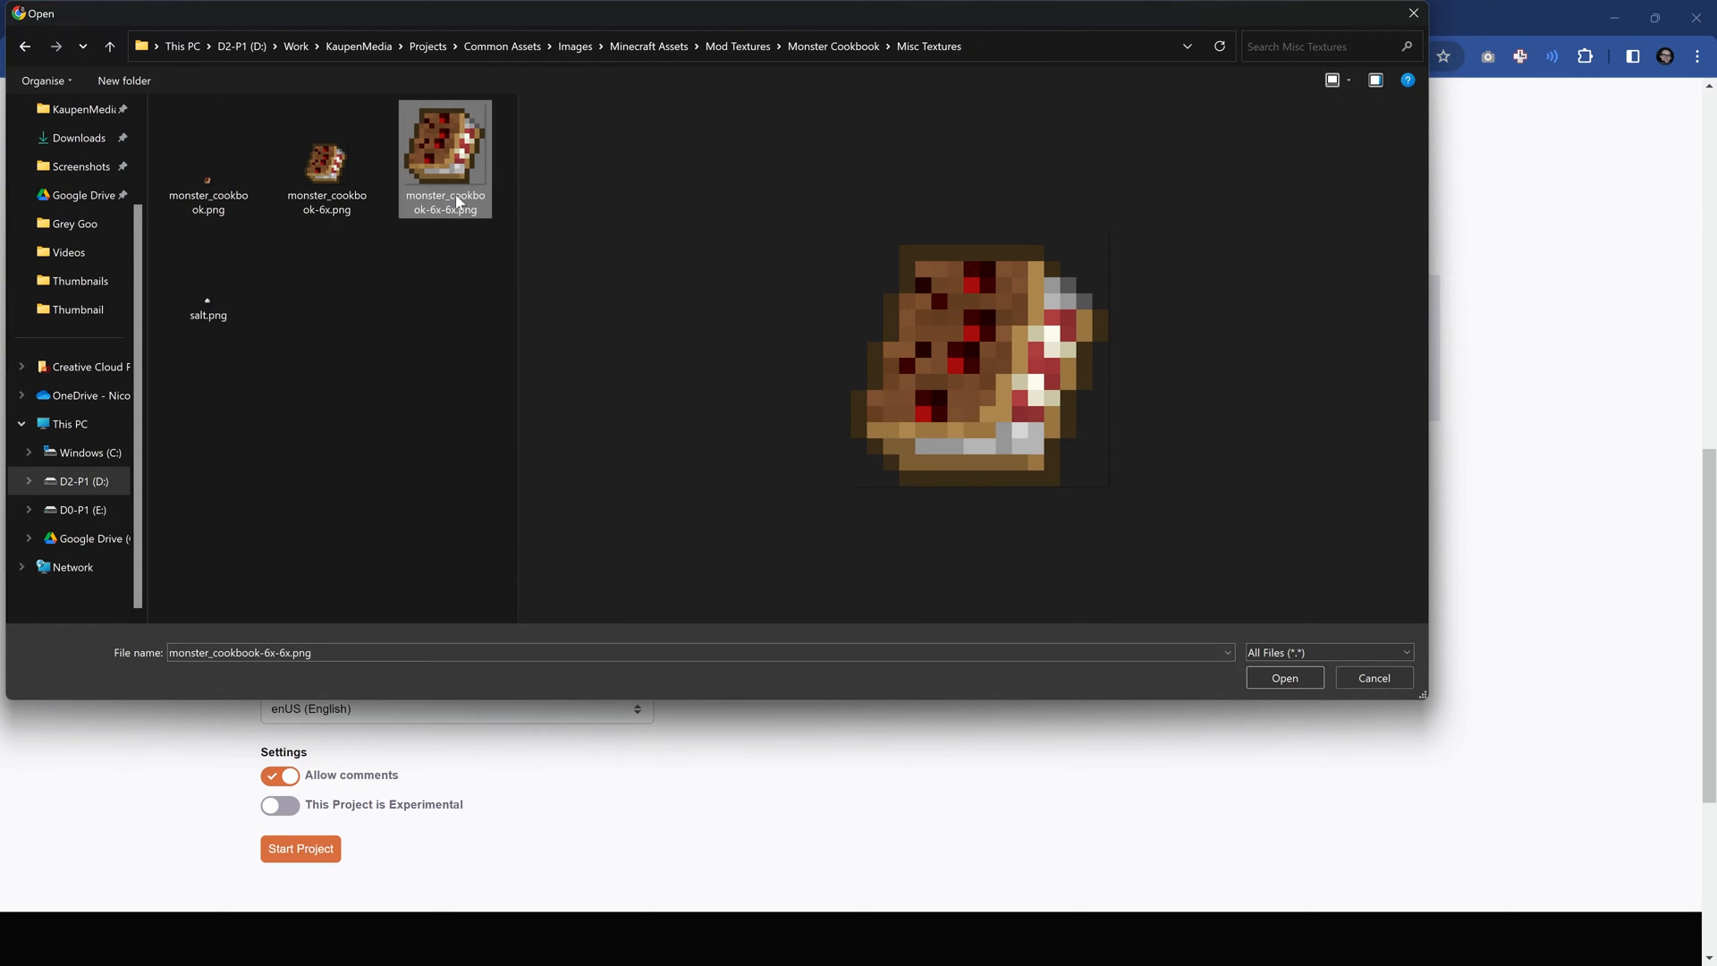
{"action": "left_click", "coordinate": [1286, 680]}
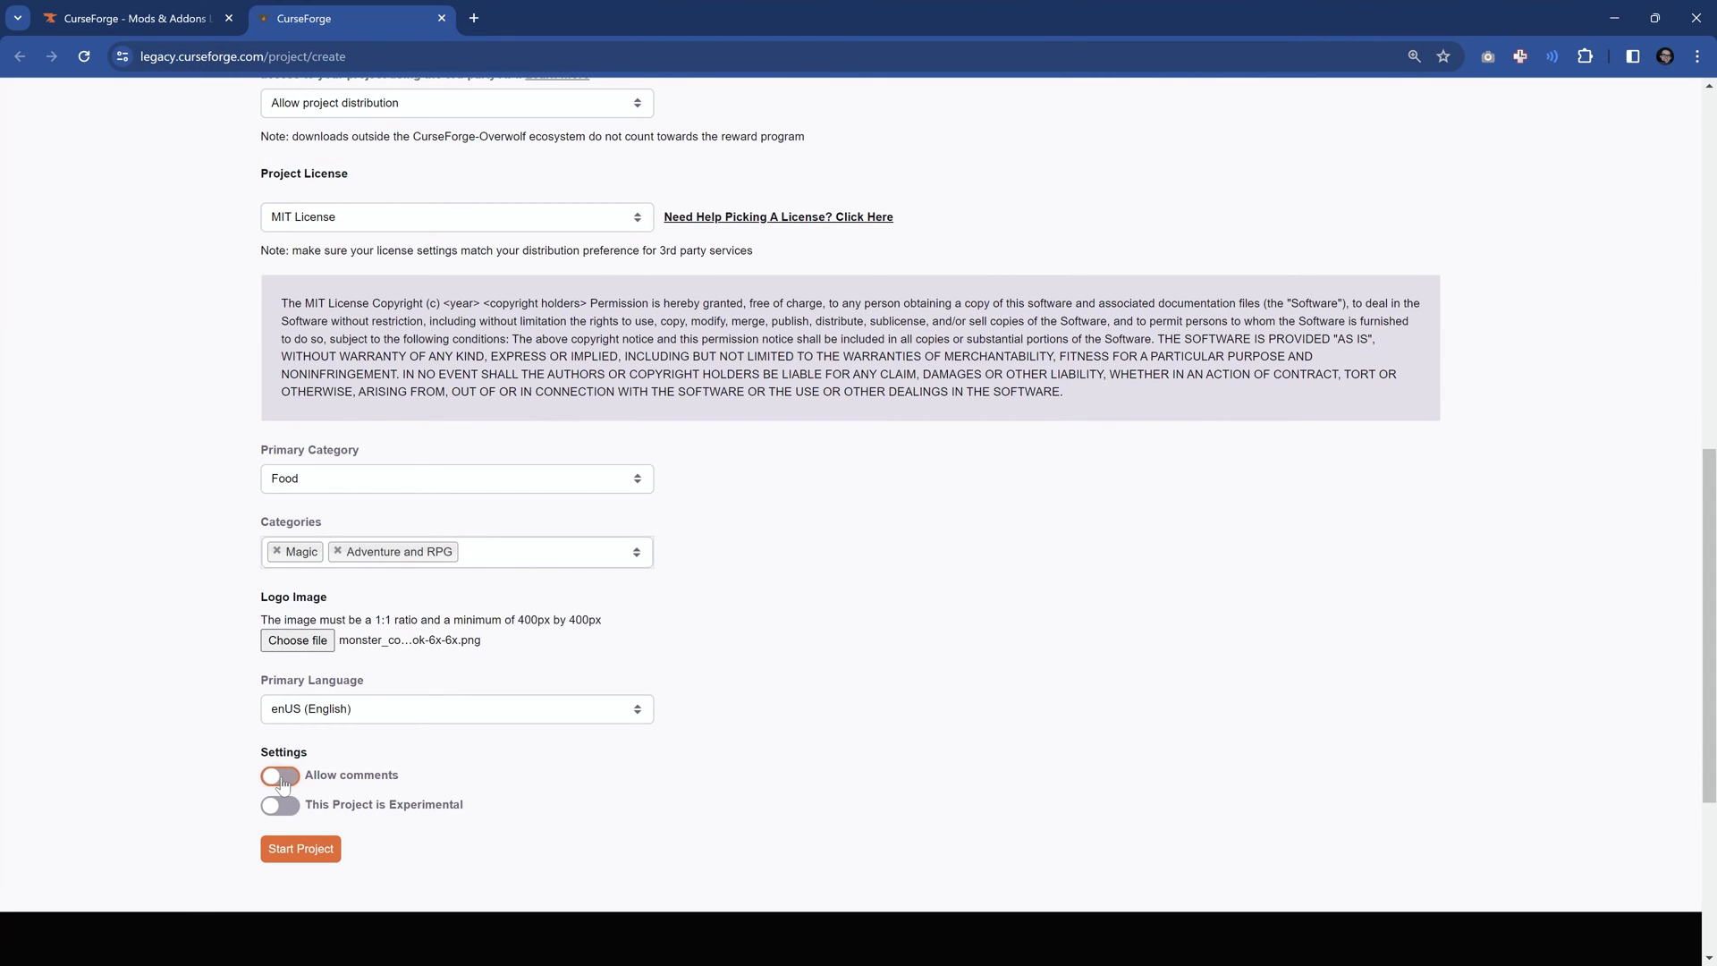
Leave the Experimental setting off and create the project with Start Project
{"action": "left_click", "coordinate": [280, 804]}
{"action": "scroll", "coordinate": [396, 775], "scroll_direction": "down", "scroll_amount": 1}
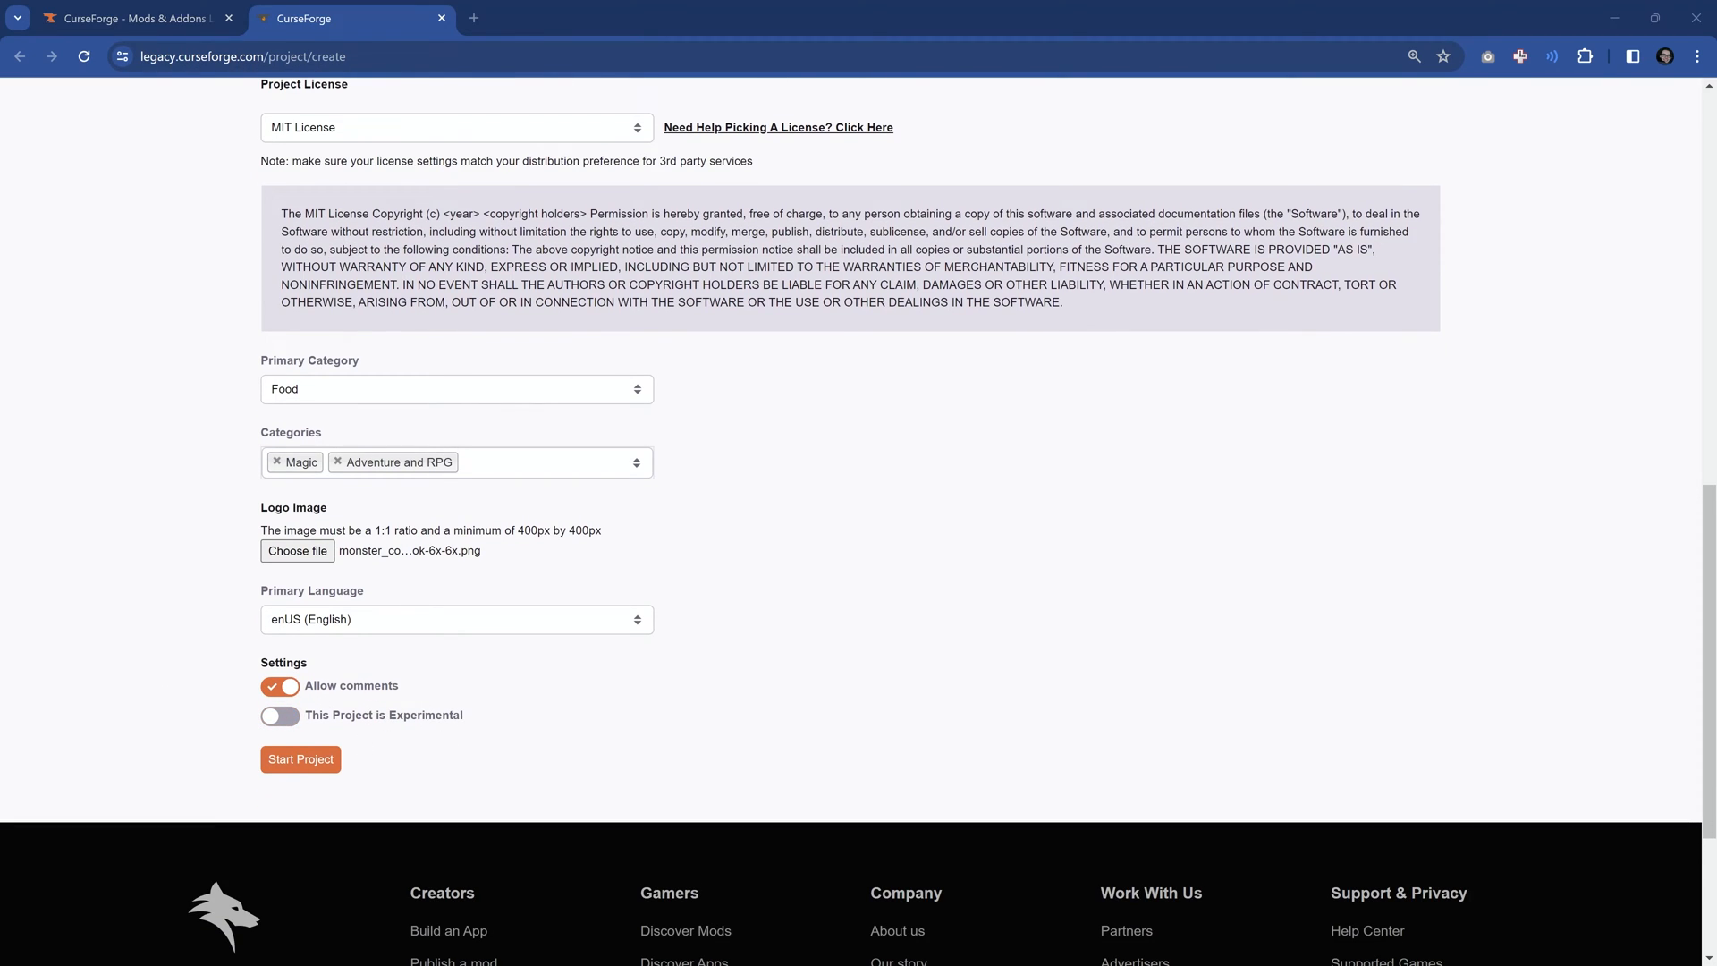
{"action": "left_click_drag", "start_coordinate": [403, 715], "coordinate": [559, 713]}
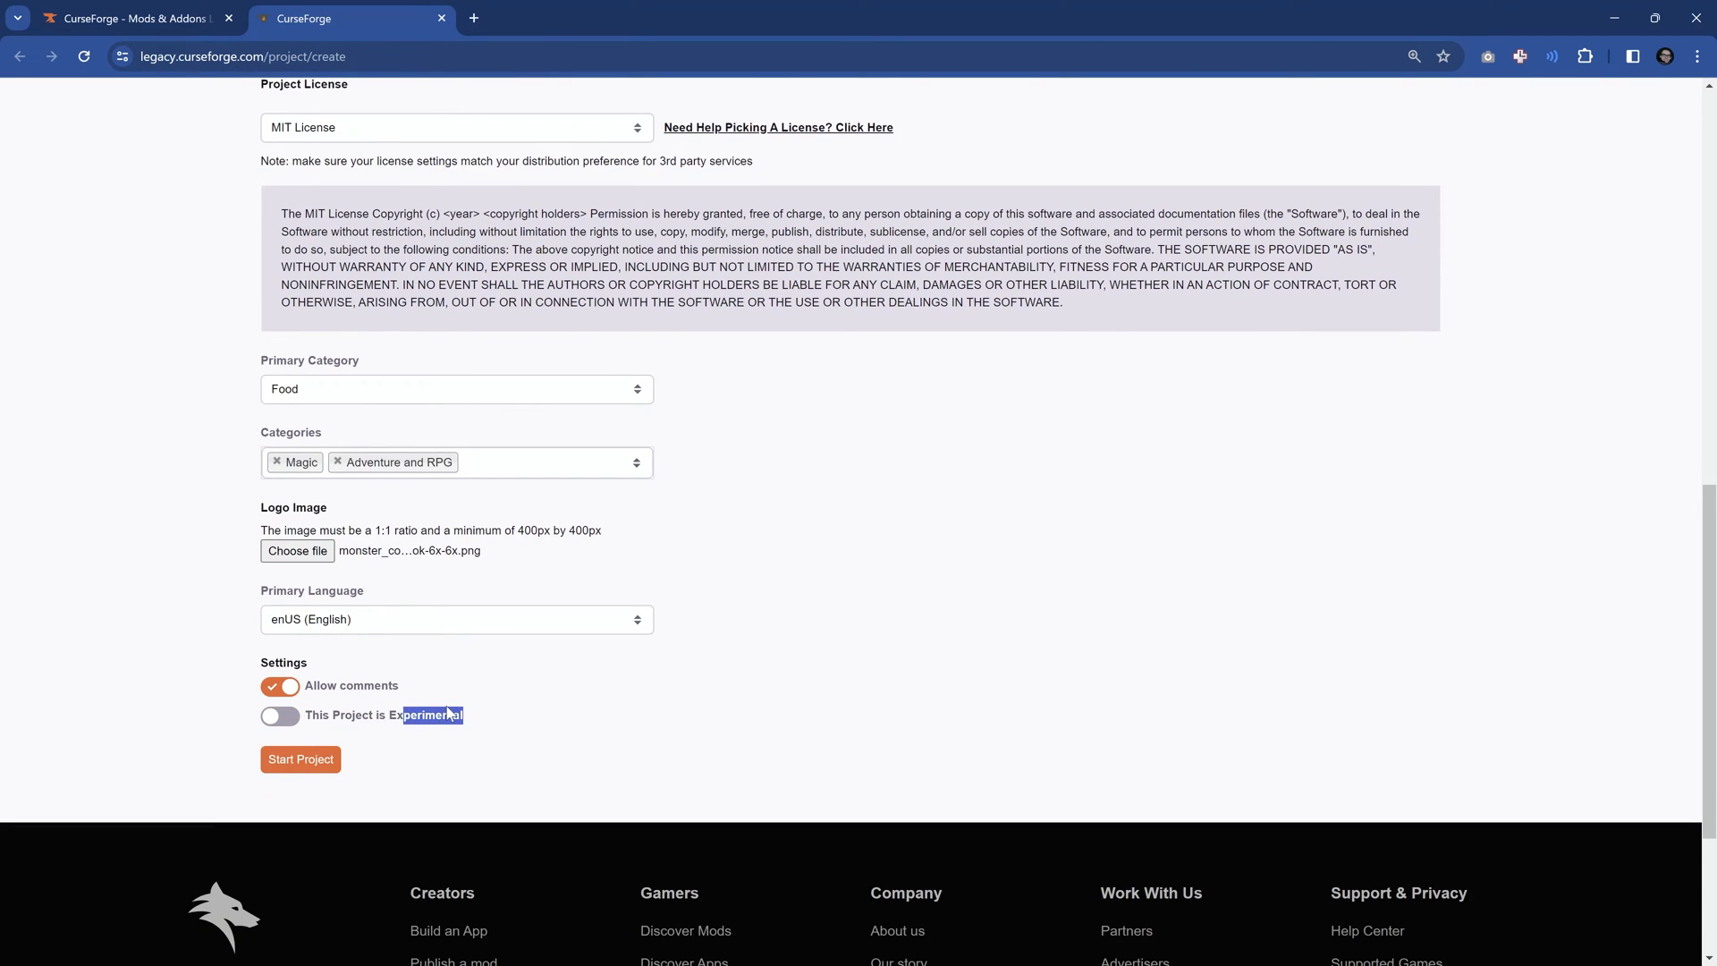
{"action": "left_click", "coordinate": [279, 716]}
{"action": "scroll", "coordinate": [419, 798], "scroll_direction": "up", "scroll_amount": 2}
{"action": "scroll", "coordinate": [421, 797], "scroll_direction": "down", "scroll_amount": 1}
{"action": "left_click", "coordinate": [279, 625]}
{"action": "scroll", "coordinate": [175, 613], "scroll_direction": "up", "scroll_amount": 10}
{"action": "scroll", "coordinate": [176, 613], "scroll_direction": "down", "scroll_amount": 5}
{"action": "scroll", "coordinate": [176, 576], "scroll_direction": "down", "scroll_amount": 5}
{"action": "left_click", "coordinate": [306, 582]}
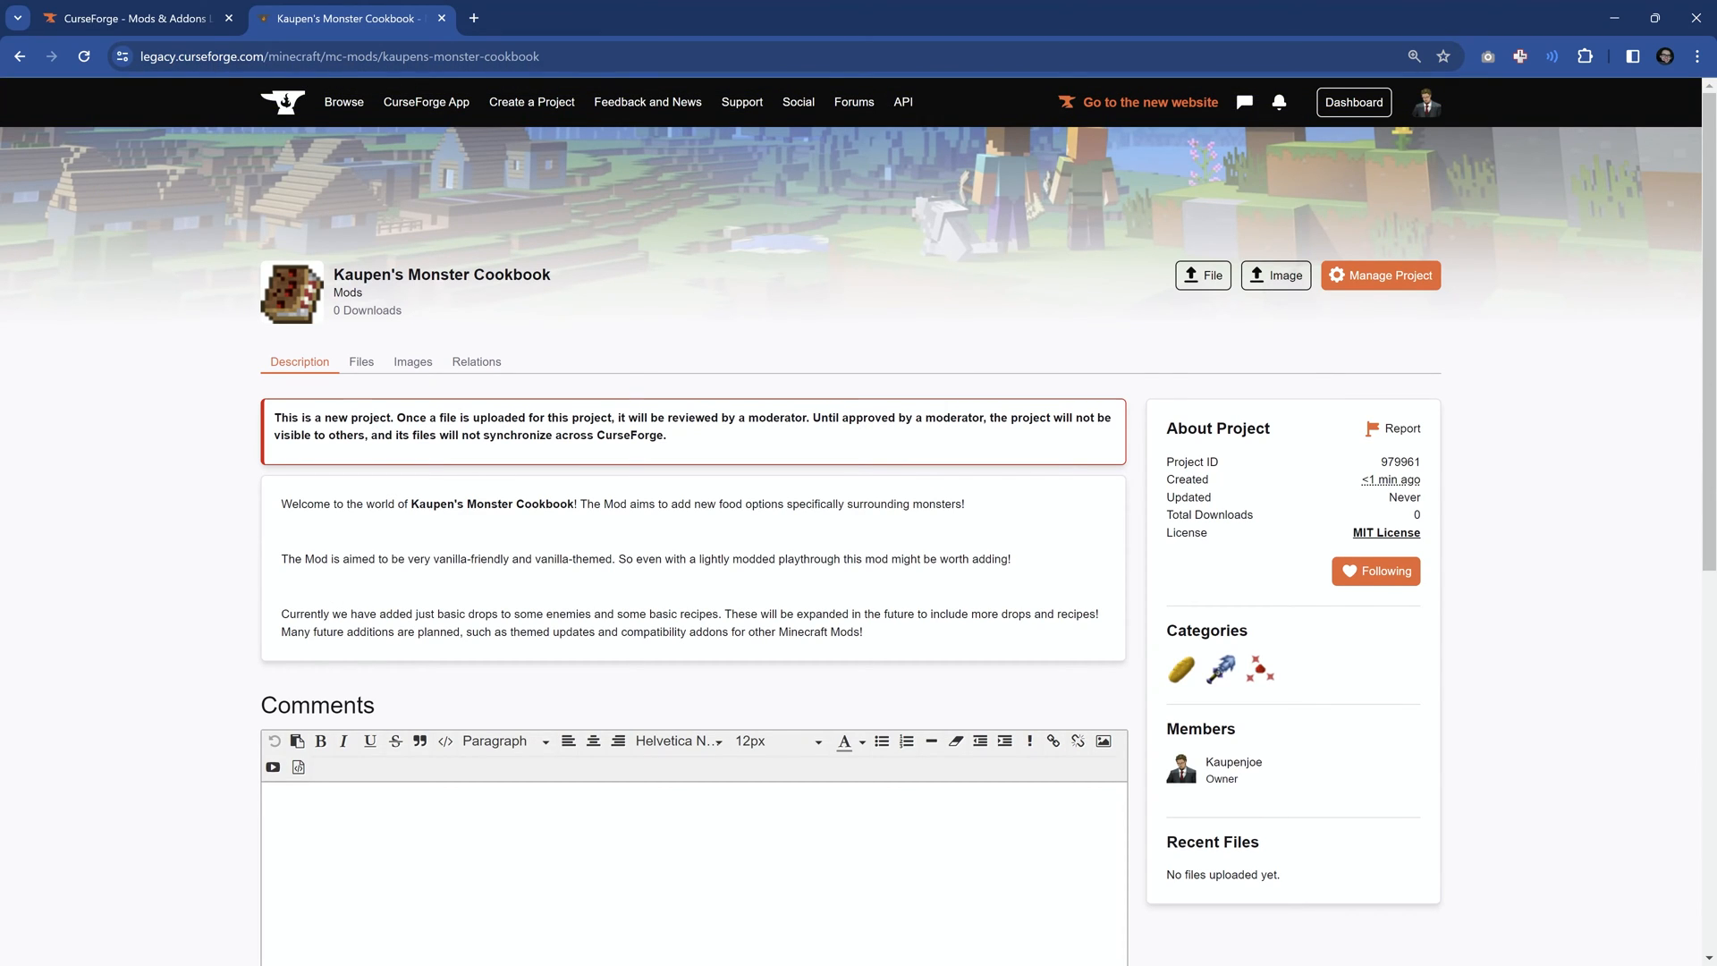
{"action": "scroll", "coordinate": [116, 618], "scroll_direction": "down", "scroll_amount": 5}
{"action": "scroll", "coordinate": [116, 617], "scroll_direction": "up", "scroll_amount": 5}
Remove 'legacy.' from the URL to load the project on the new site
{"action": "left_click", "coordinate": [197, 58]}
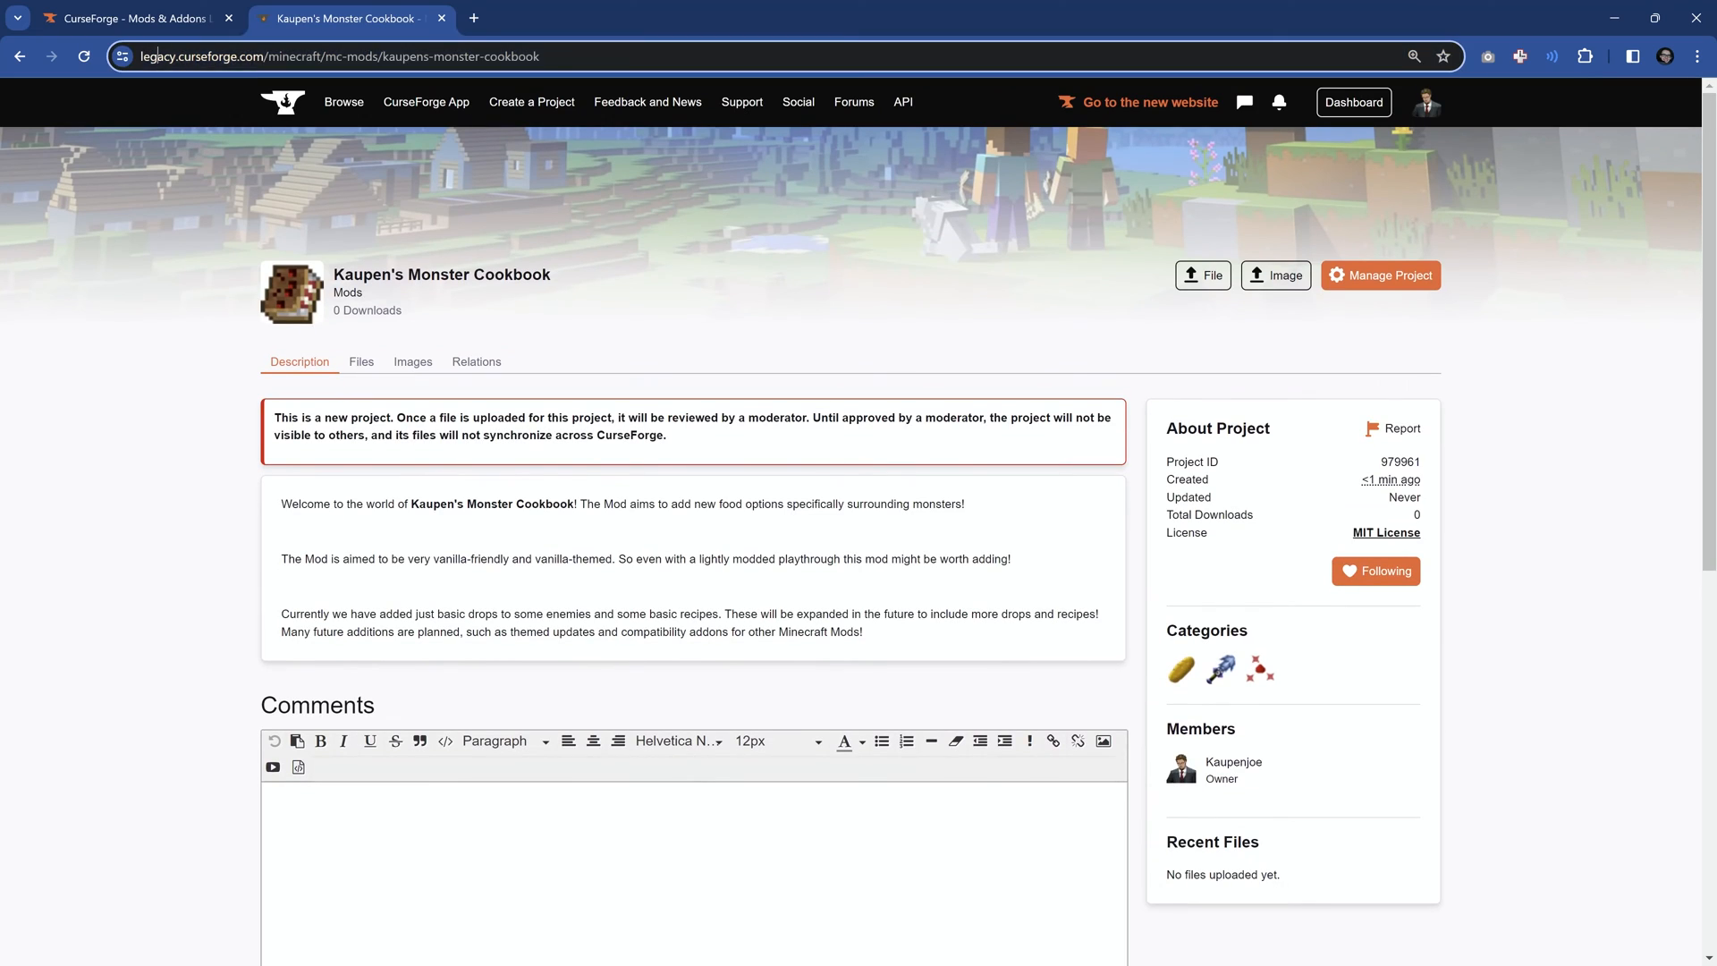
{"action": "double_click", "coordinate": [197, 56]}
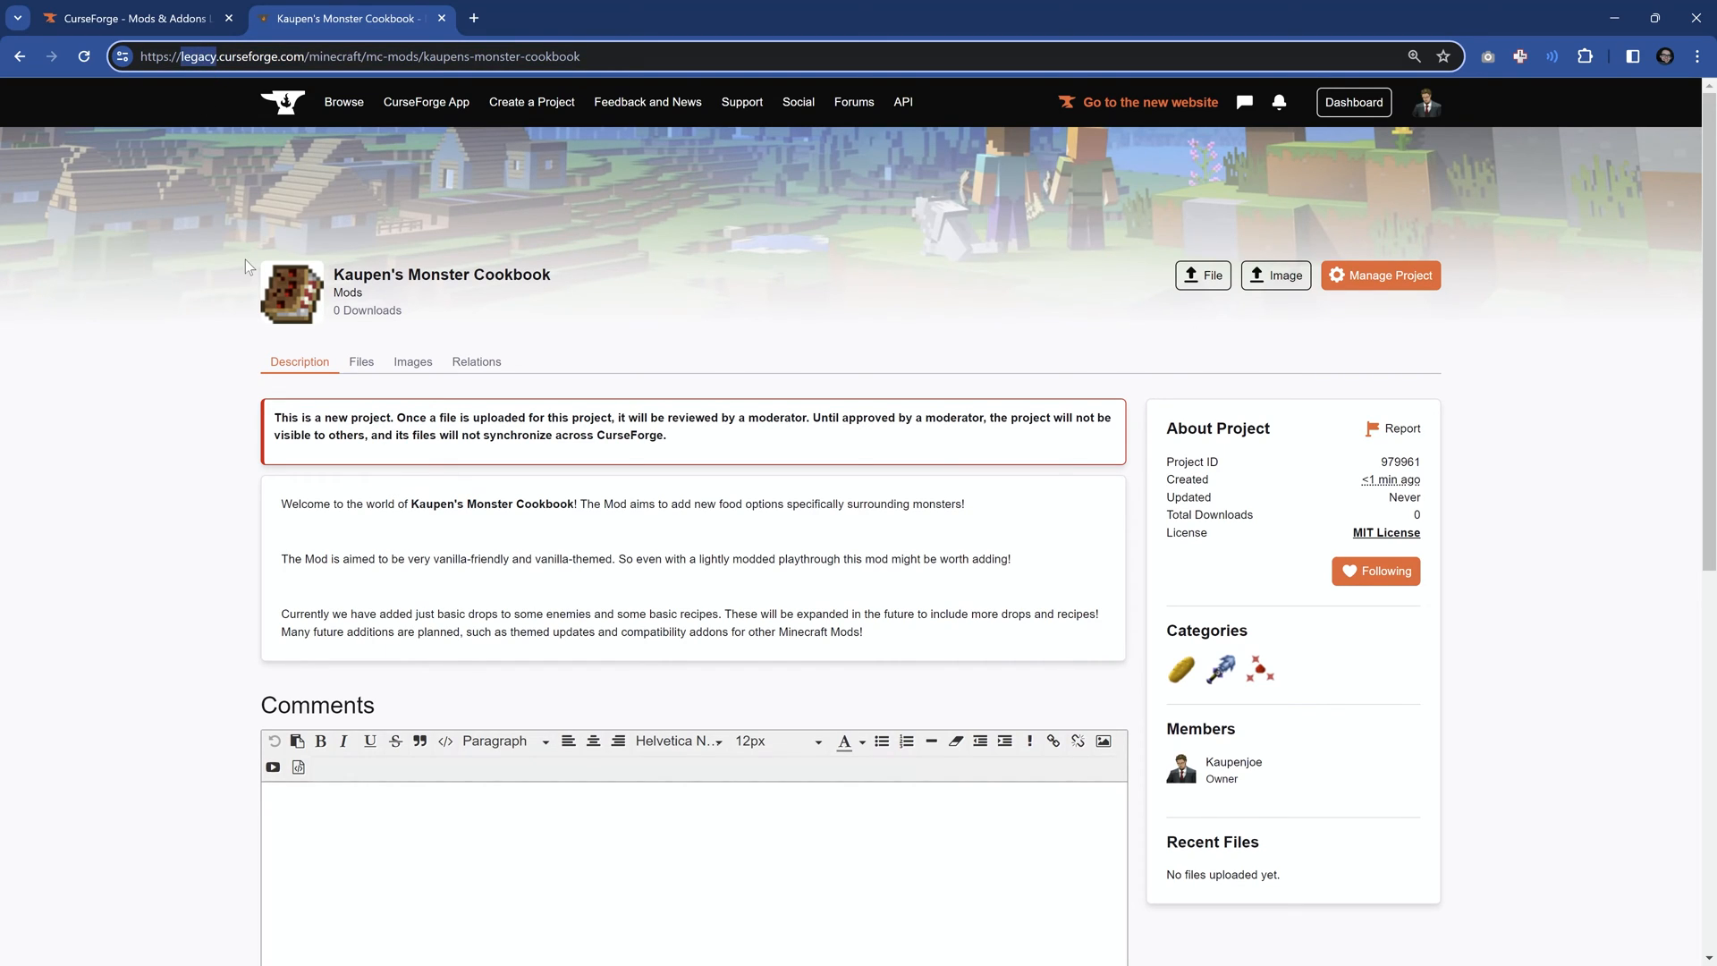
{"action": "key", "text": "BackSpace"}
{"action": "key", "text": "Delete"}
{"action": "key", "text": "Return"}
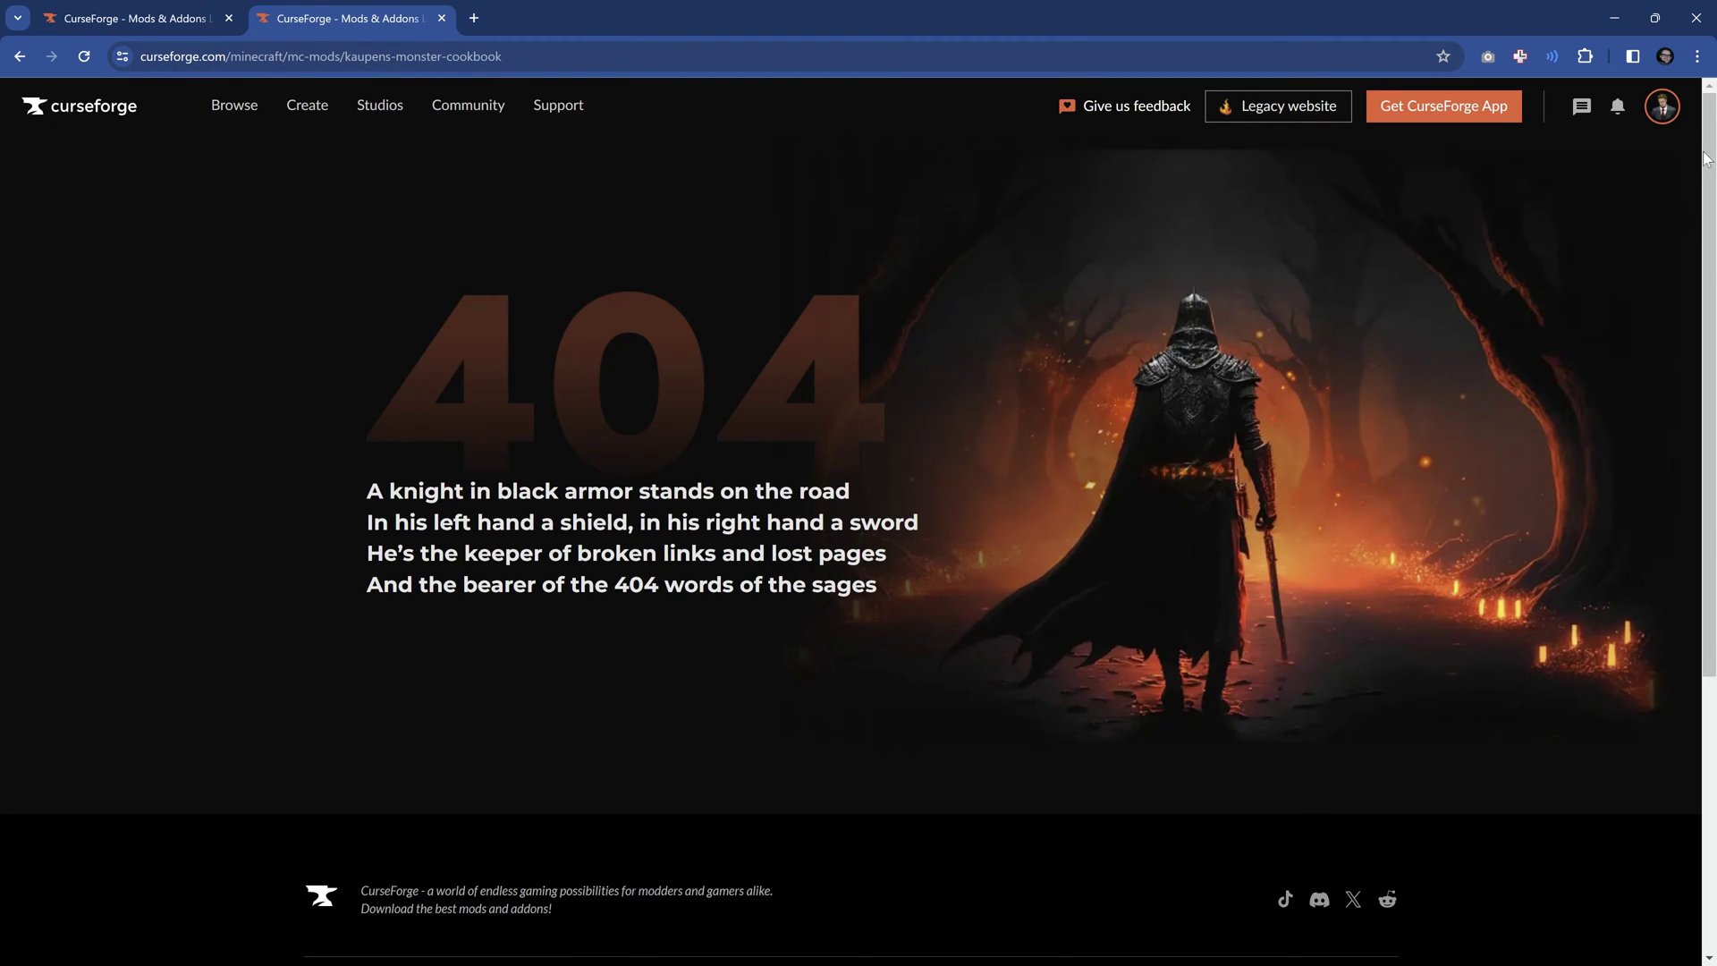
Go to the author Dashboard from the profile menu and view the projects list
{"action": "left_click", "coordinate": [1663, 106]}
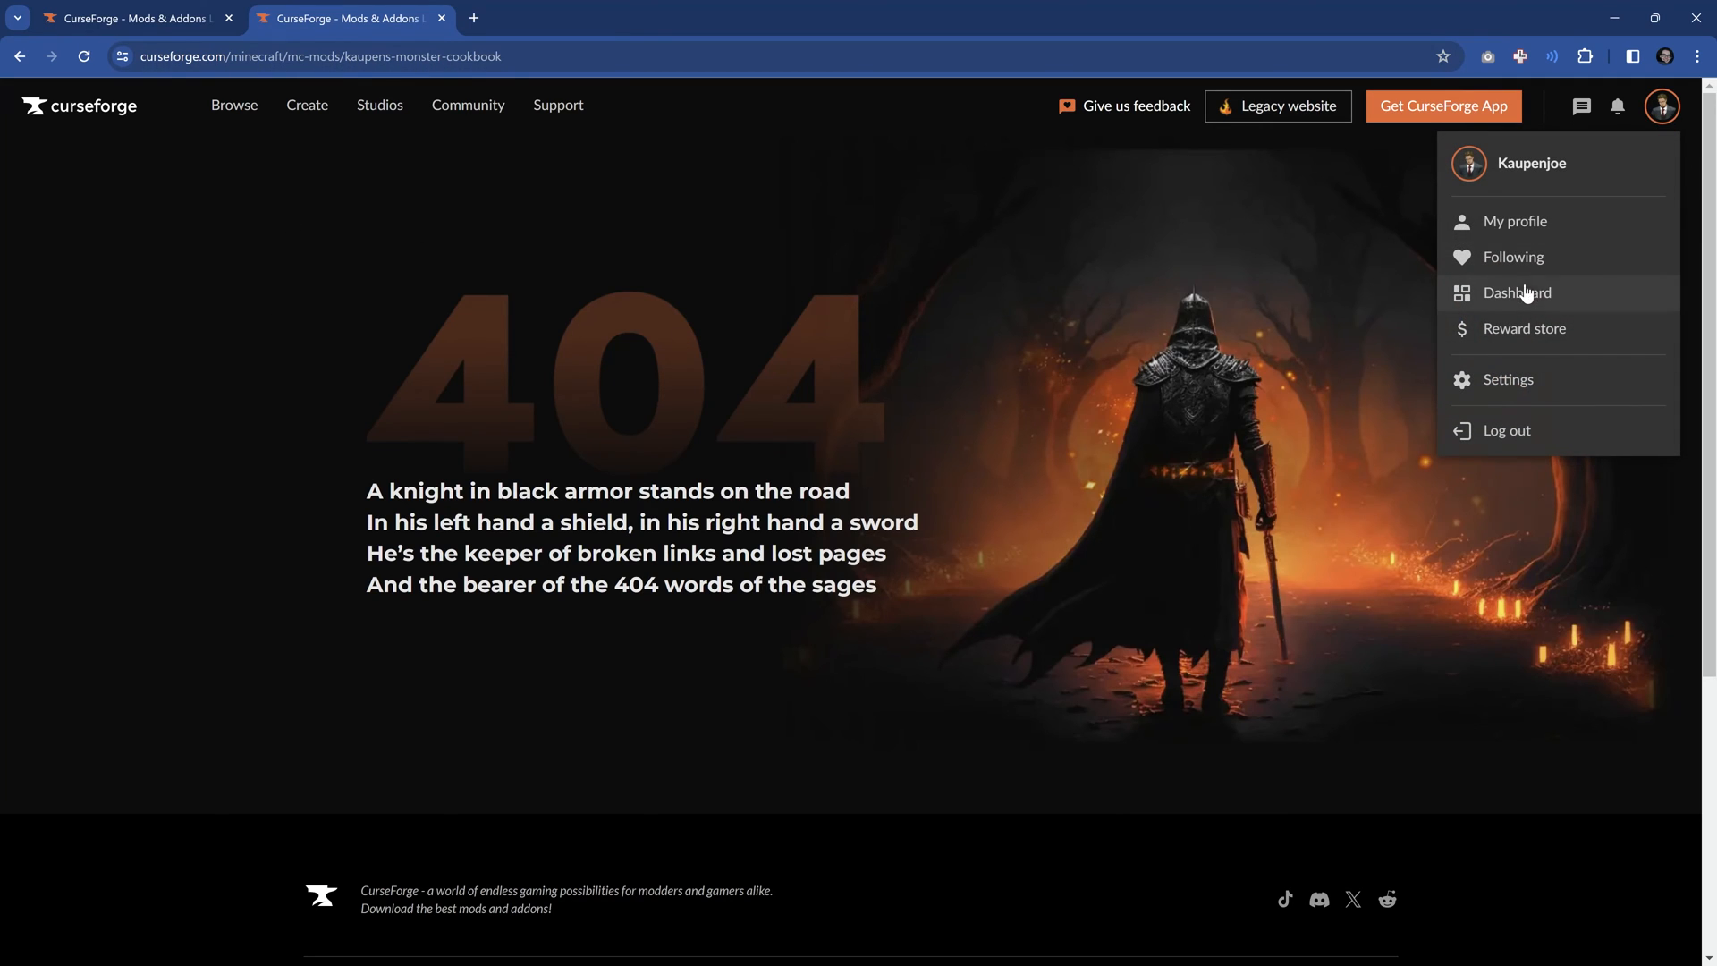
{"action": "left_click", "coordinate": [1661, 106]}
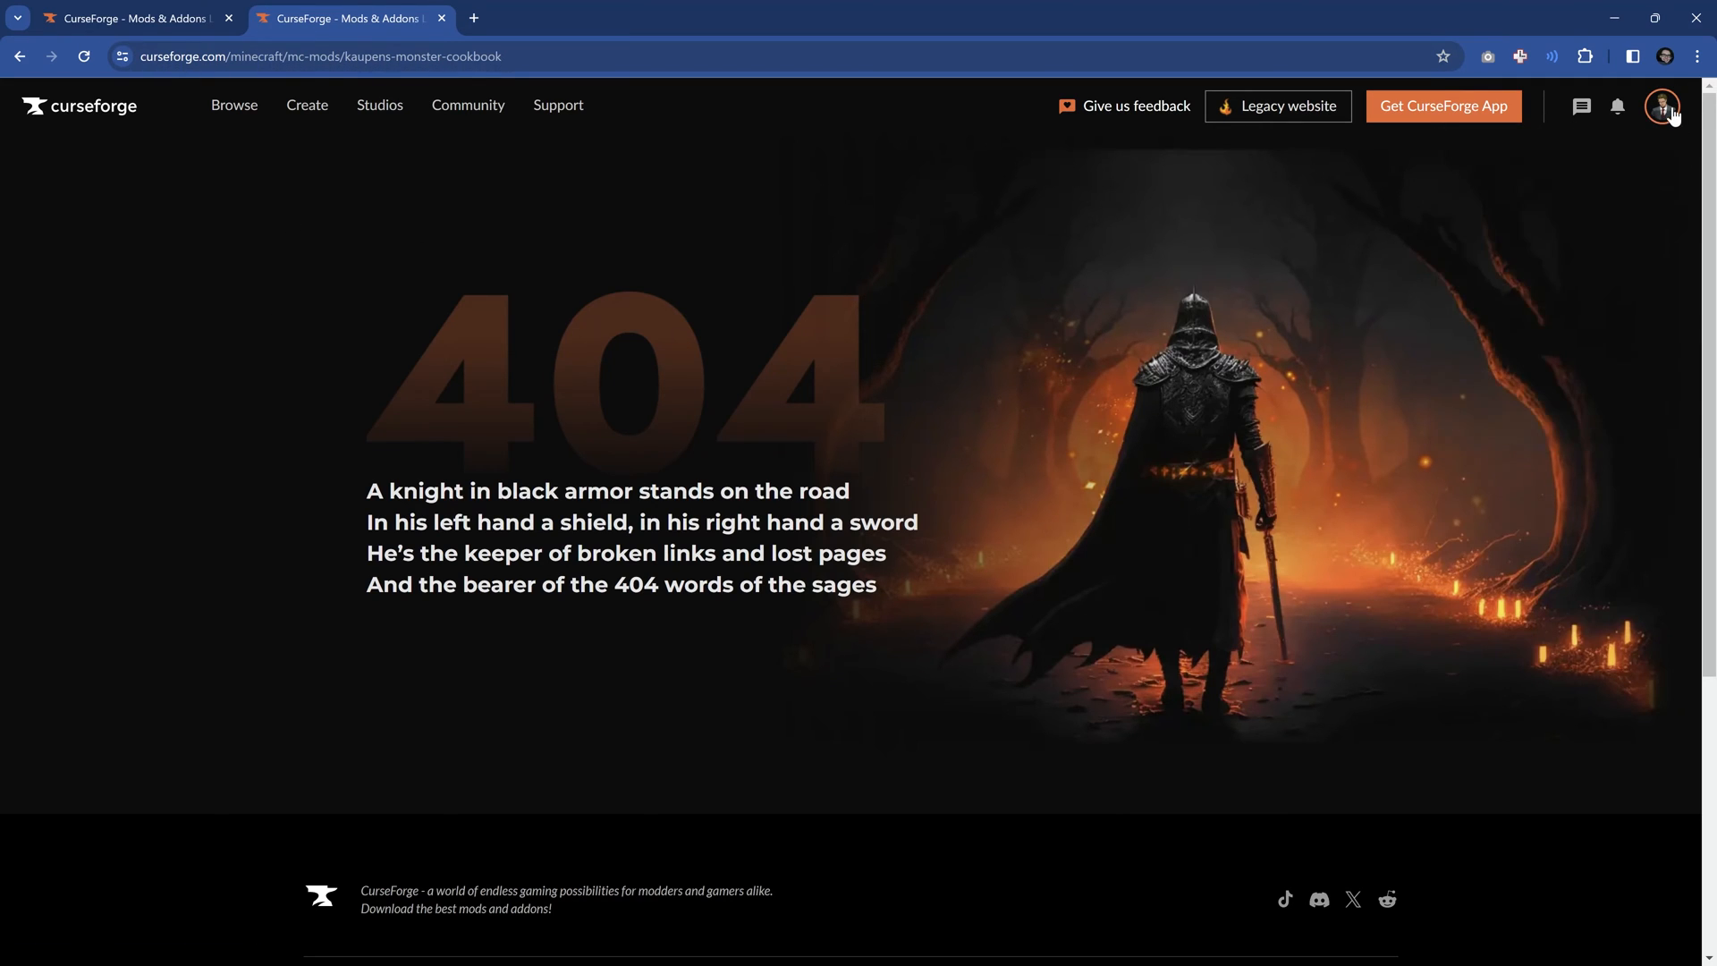
{"action": "left_click", "coordinate": [1662, 106]}
{"action": "left_click", "coordinate": [1518, 292]}
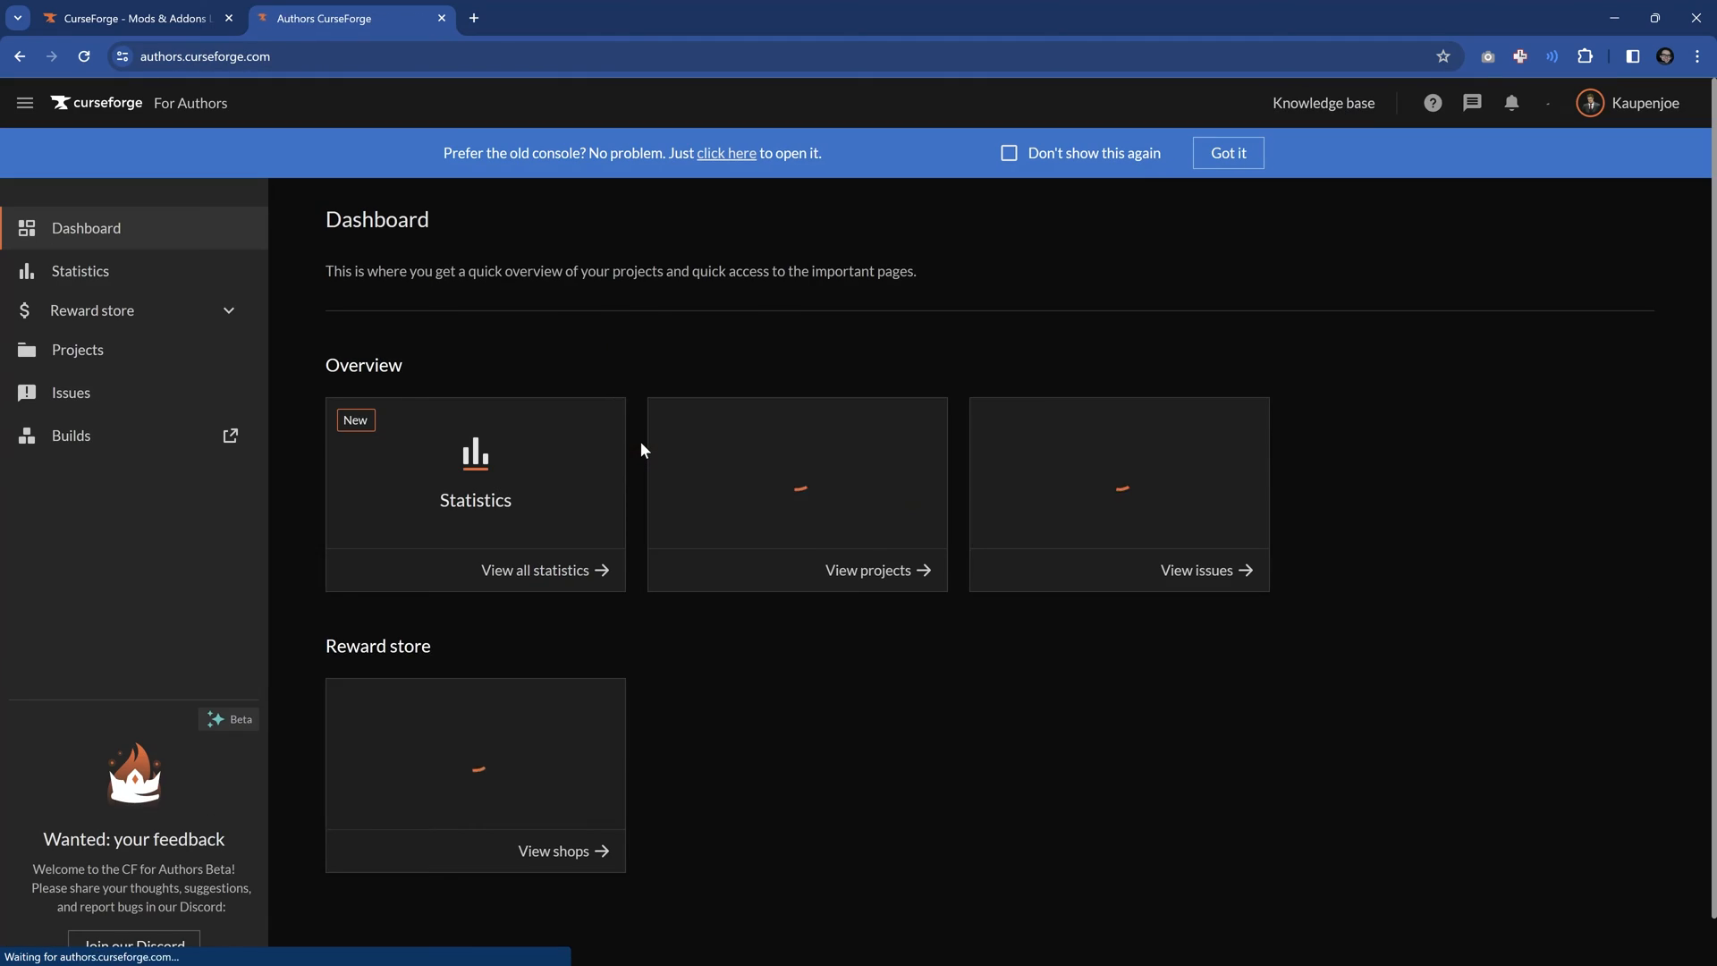
{"action": "left_click", "coordinate": [882, 587]}
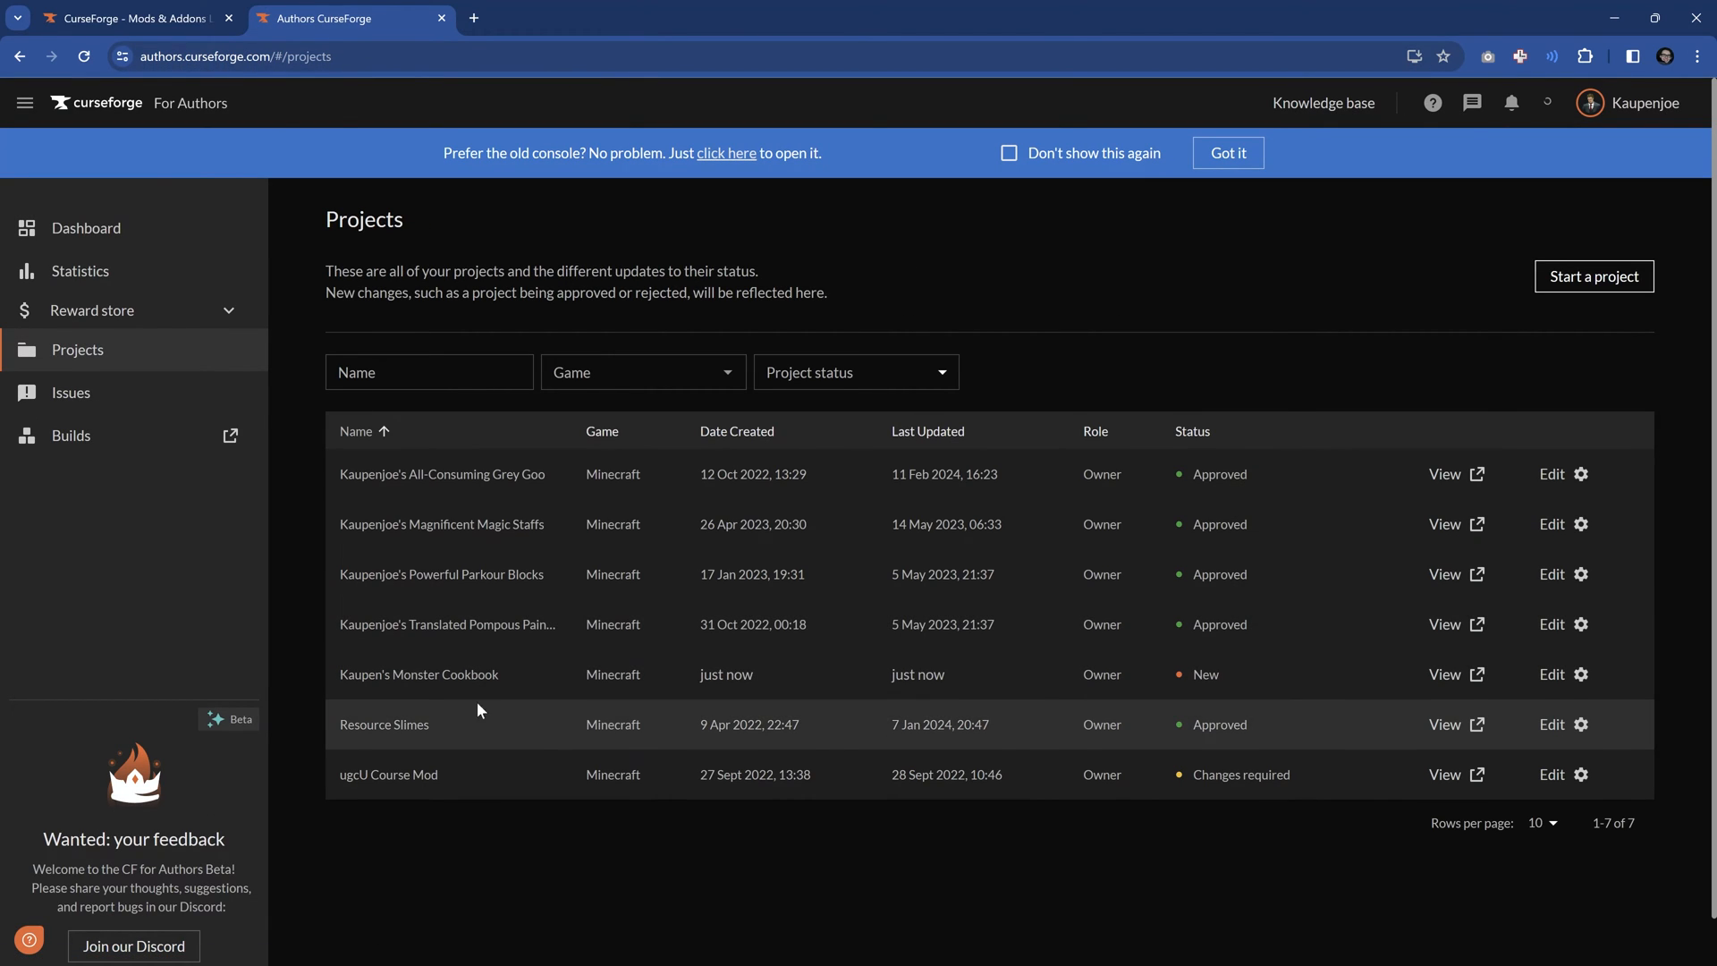
View Kaupen's Monster Cookbook's project page from the projects list
{"action": "left_click_drag", "start_coordinate": [341, 677], "coordinate": [506, 686]}
{"action": "double_click", "coordinate": [416, 675]}
{"action": "left_click", "coordinate": [730, 702]}
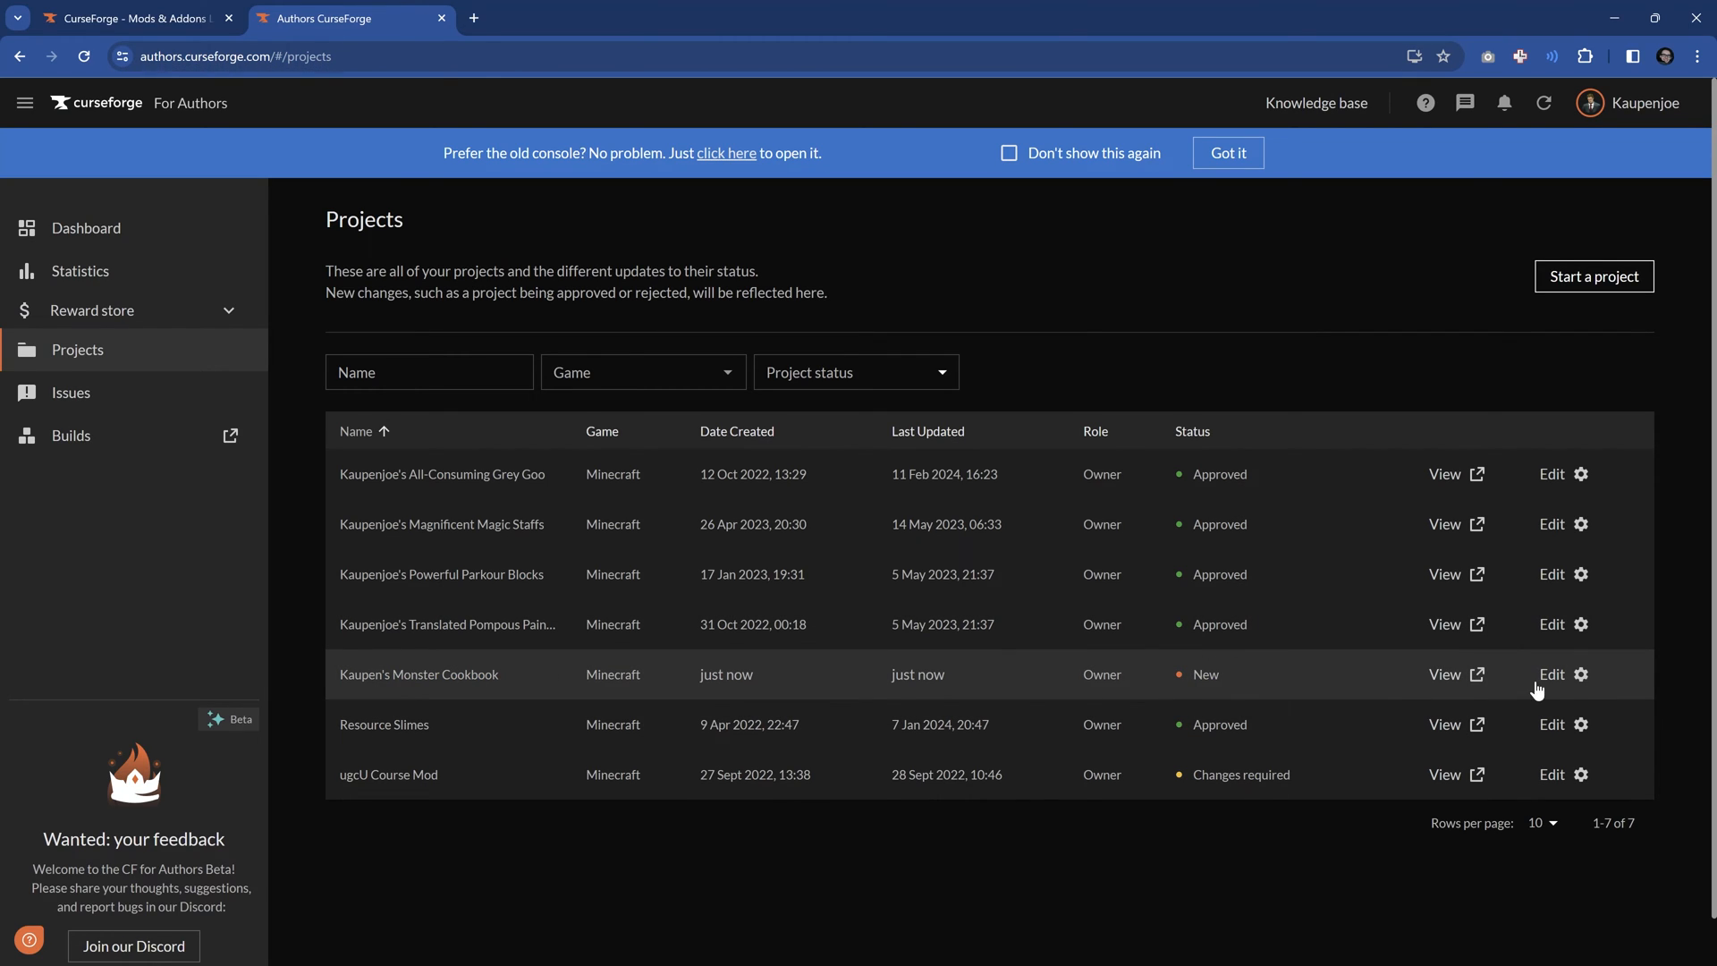
{"action": "left_click", "coordinate": [1449, 678]}
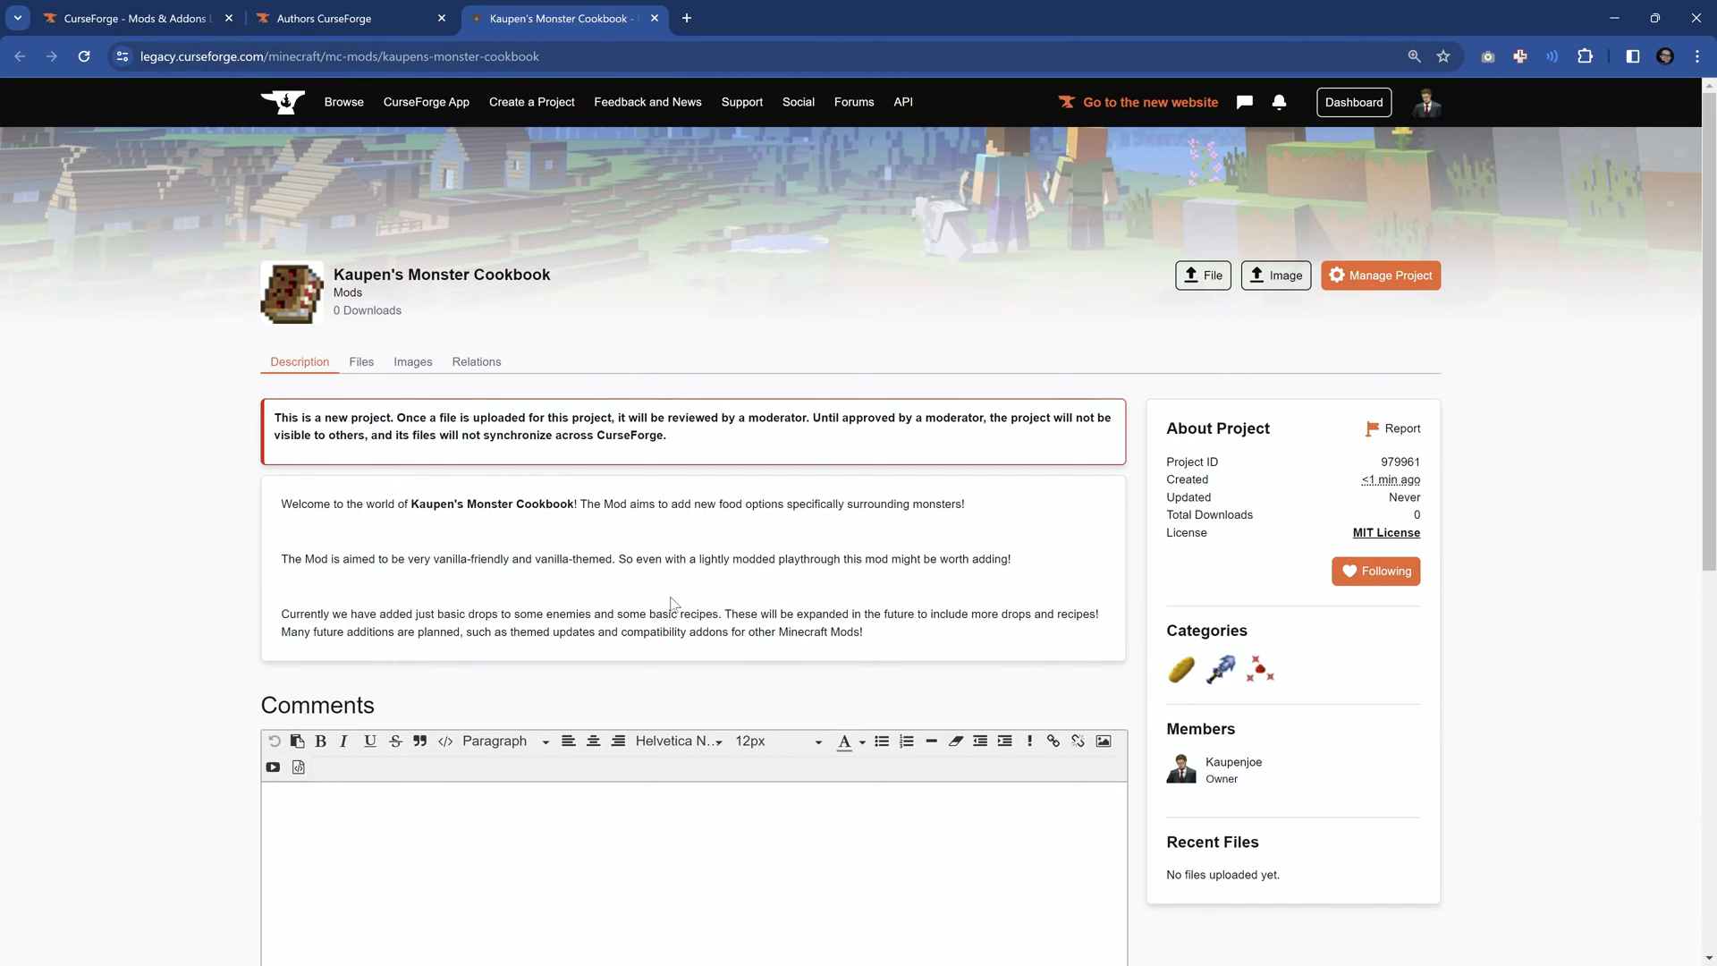
Note the moderator approval notice and close the other tabs, keeping the project page
{"action": "left_click_drag", "start_coordinate": [814, 417], "coordinate": [984, 417]}
{"action": "left_click", "coordinate": [771, 489]}
{"action": "left_click", "coordinate": [402, 56]}
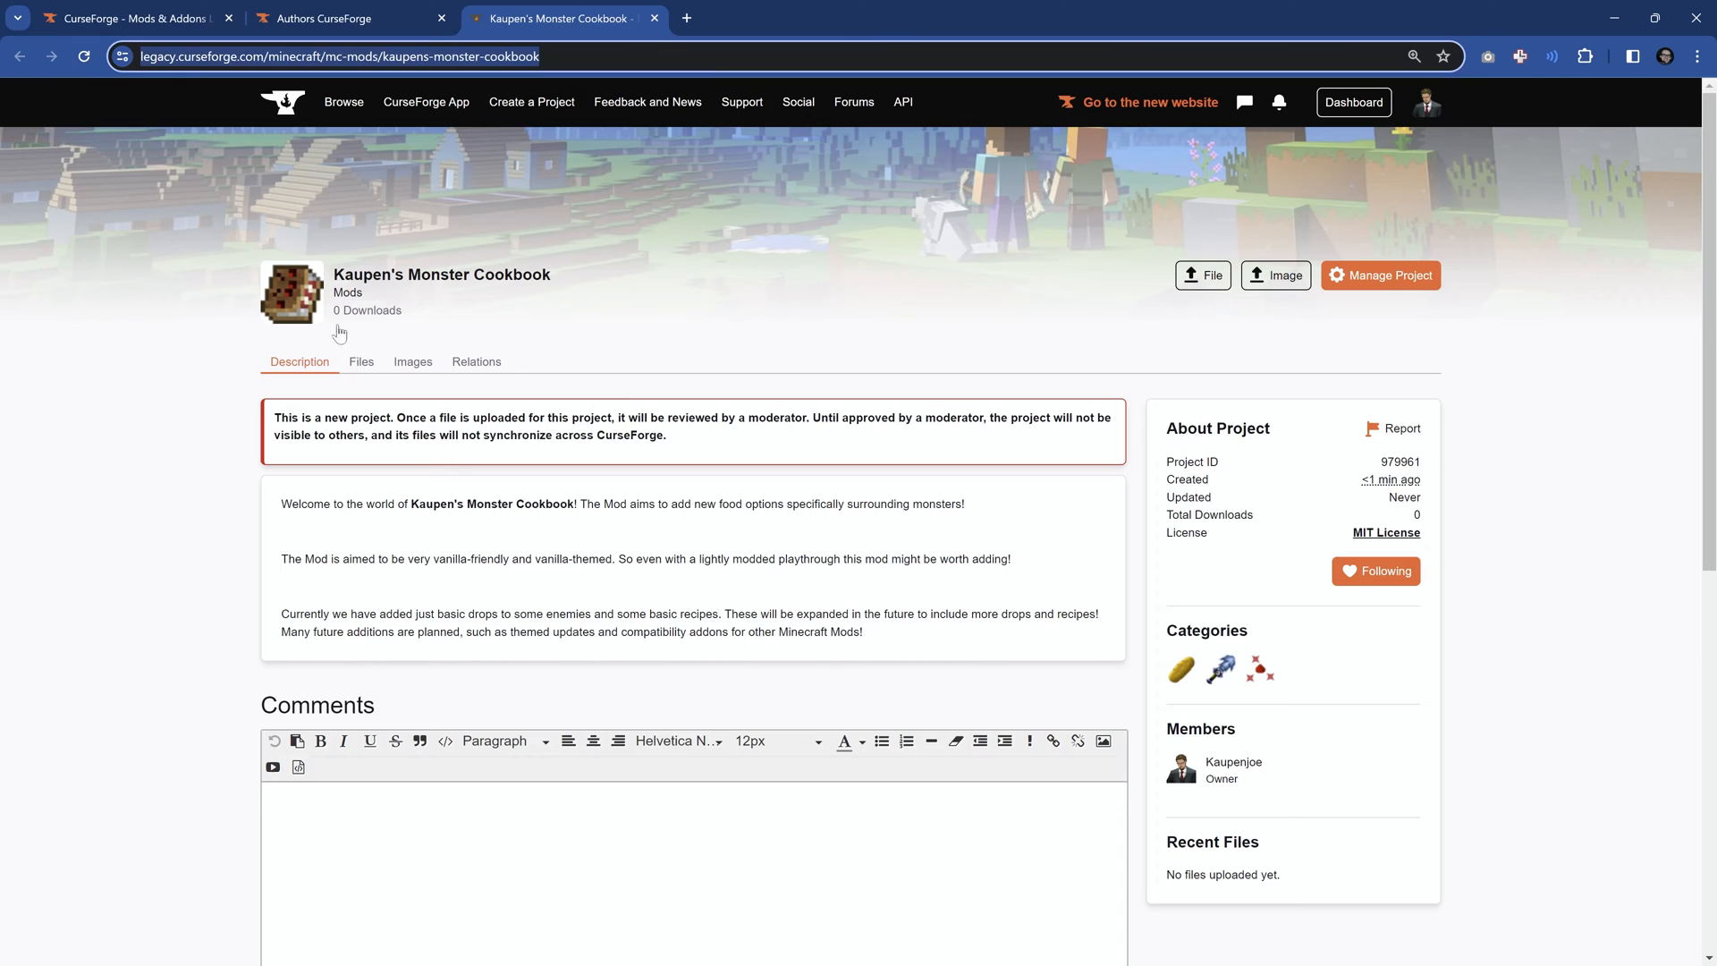
{"action": "left_click", "coordinate": [707, 521]}
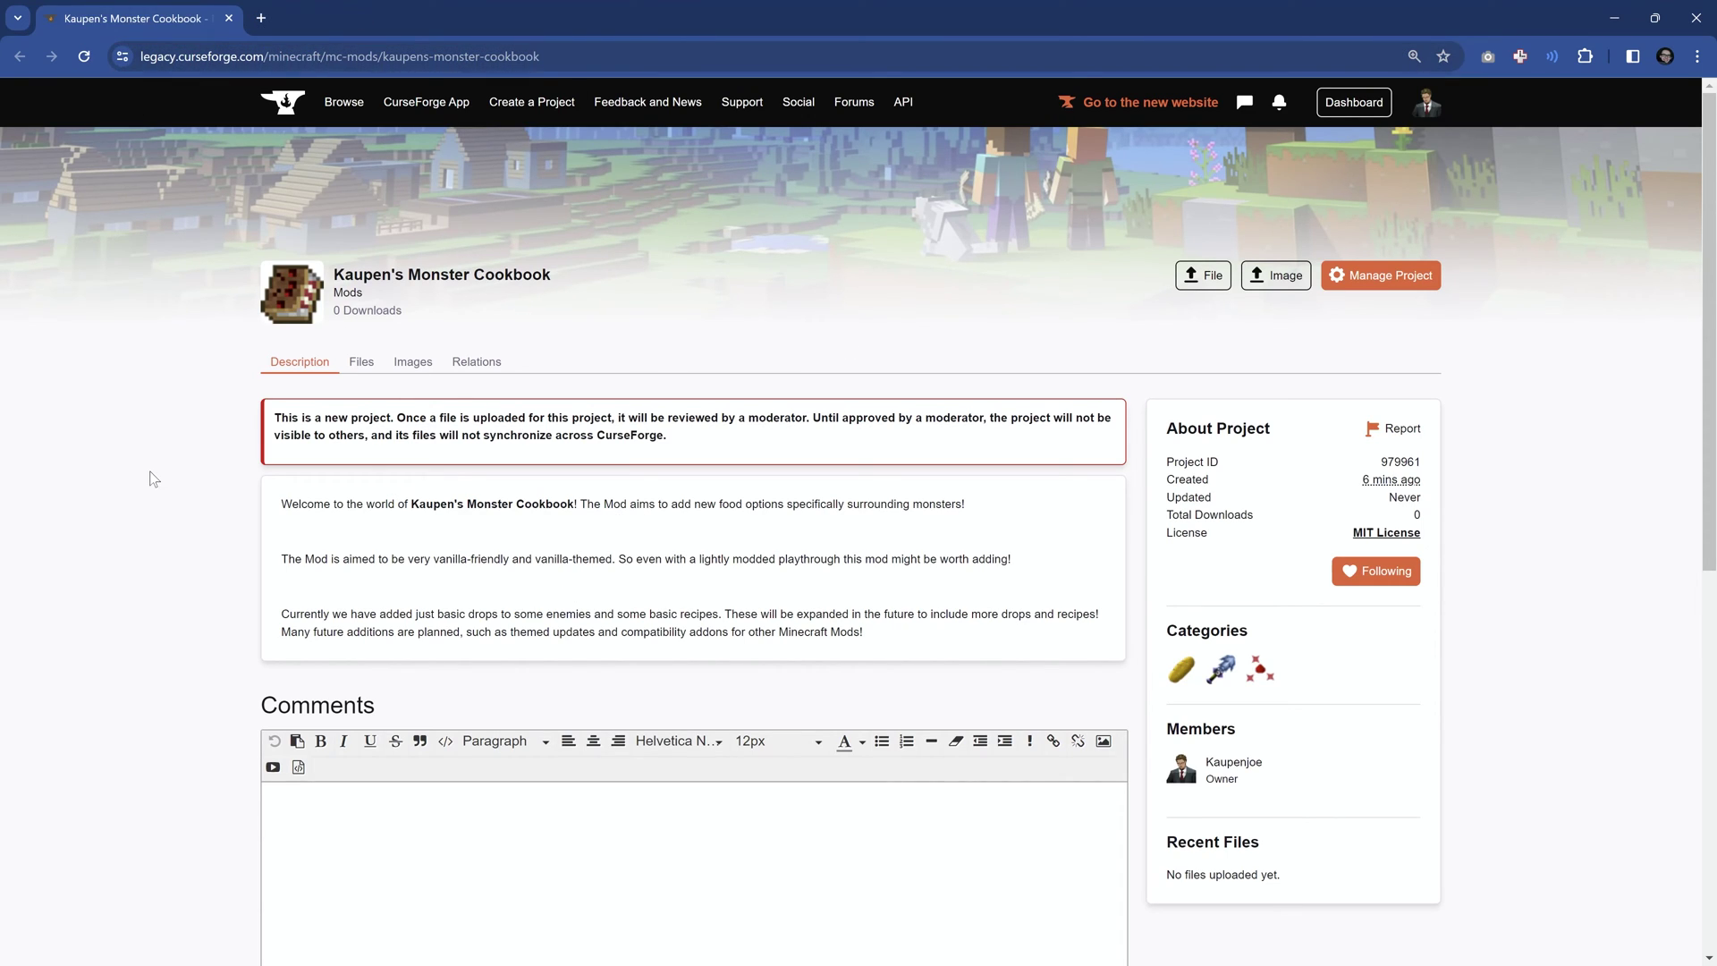
Upload the monster drops screenshot to Images titled 'Selection of Monster Drops'
{"action": "left_click", "coordinate": [414, 362]}
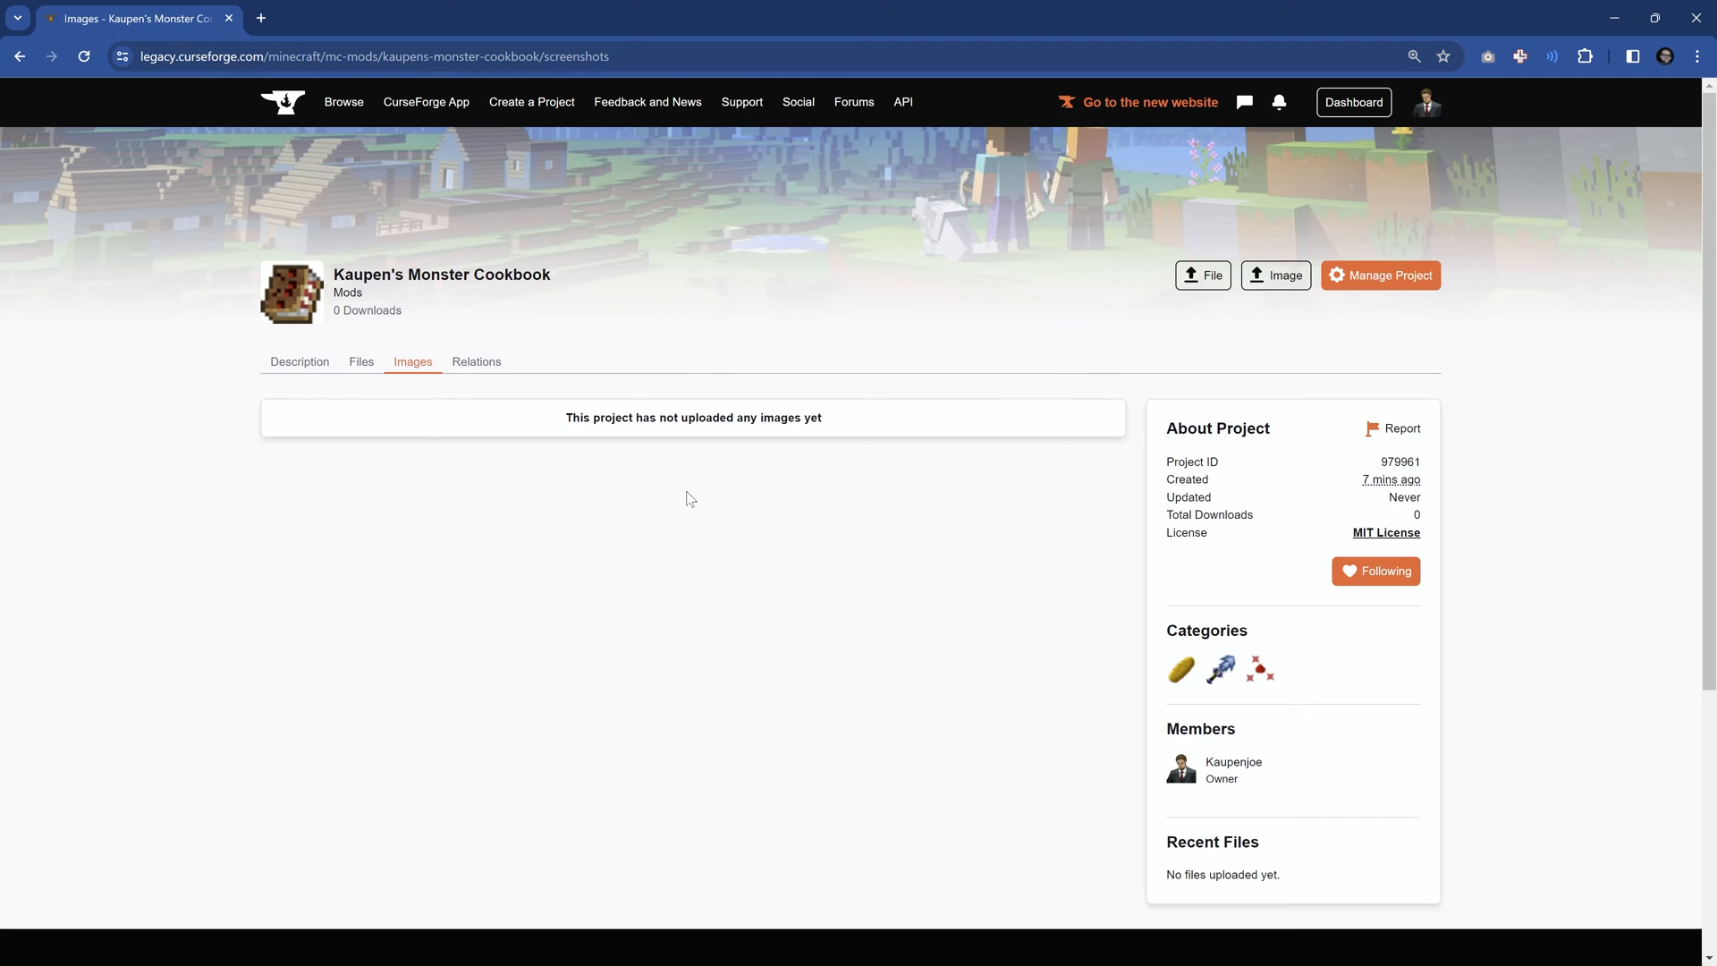
{"action": "left_click", "coordinate": [1274, 274]}
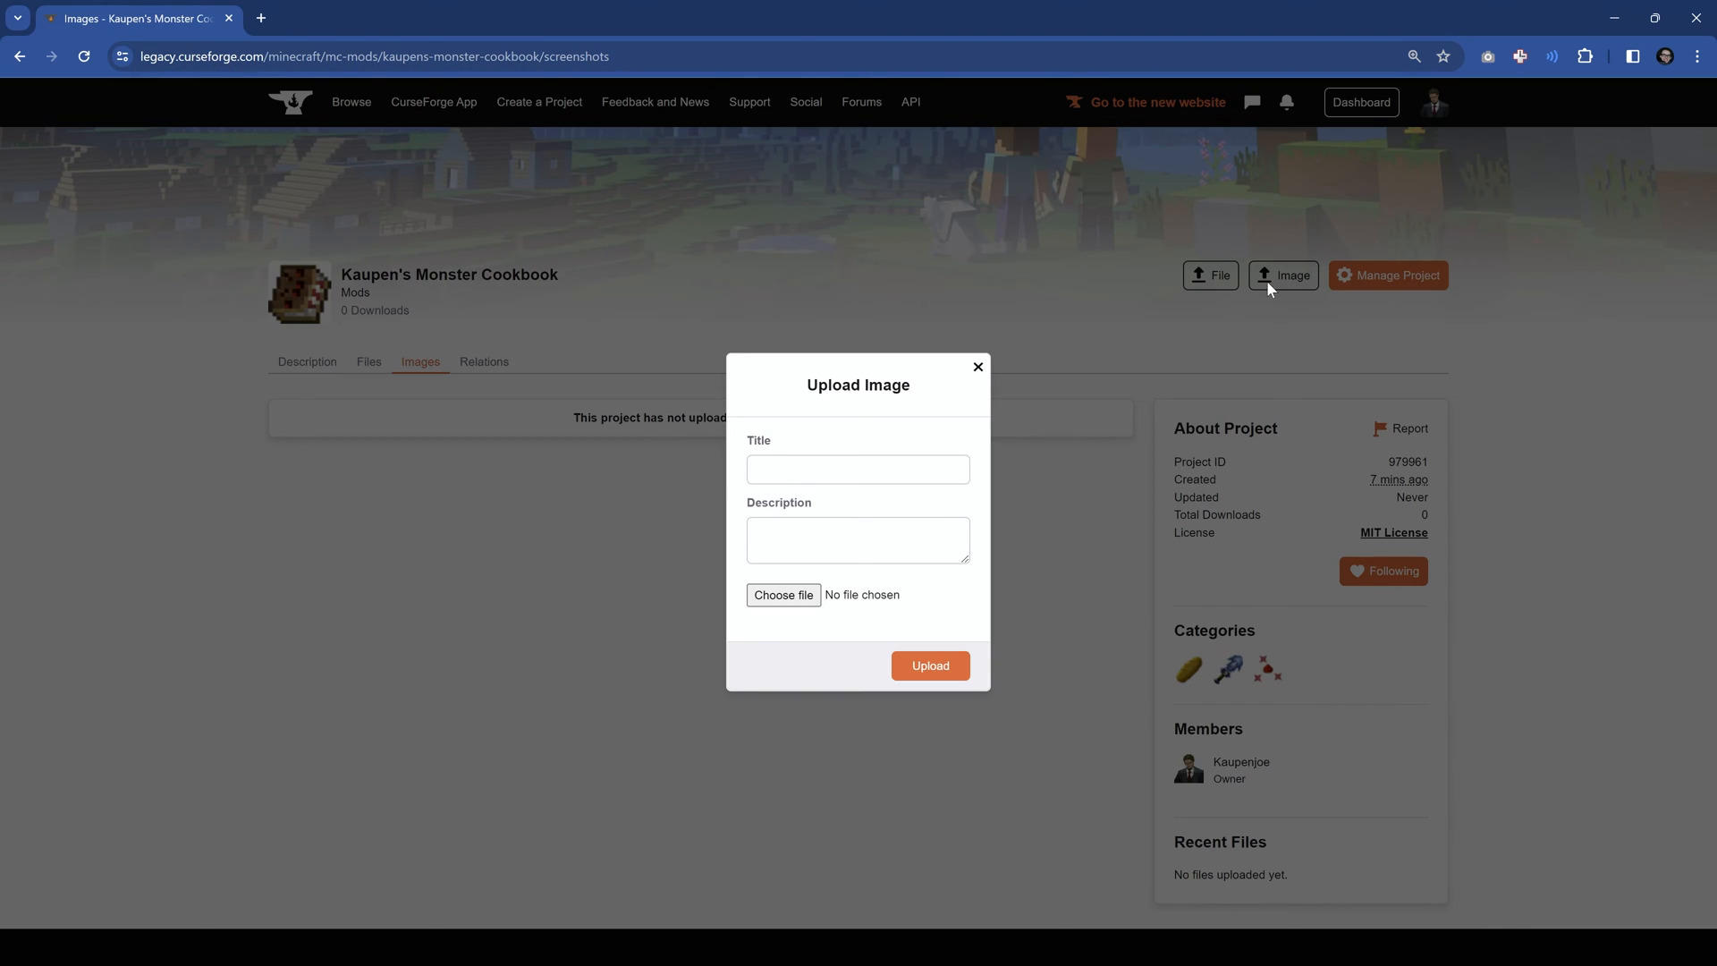
{"action": "left_click", "coordinate": [783, 594]}
{"action": "left_click_drag", "start_coordinate": [791, 630], "coordinate": [792, 599]}
{"action": "left_click", "coordinate": [858, 467]}
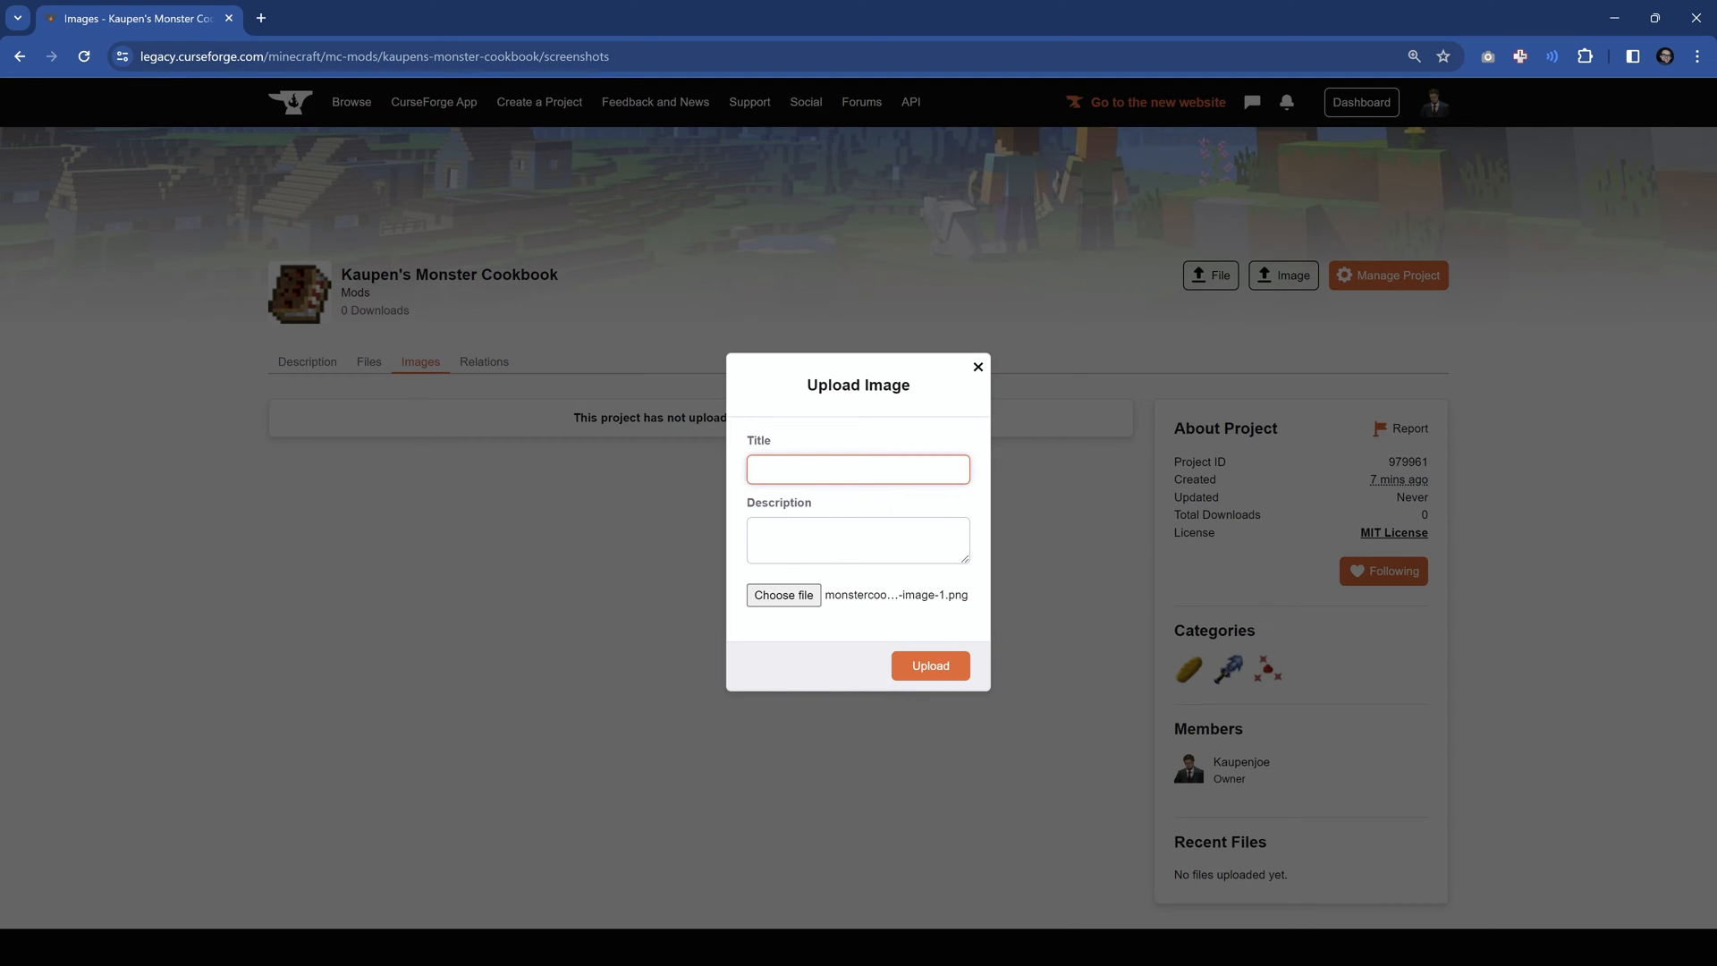
{"action": "type", "text": "Selection of Monster Drops"}
{"action": "key", "text": "Tab"}
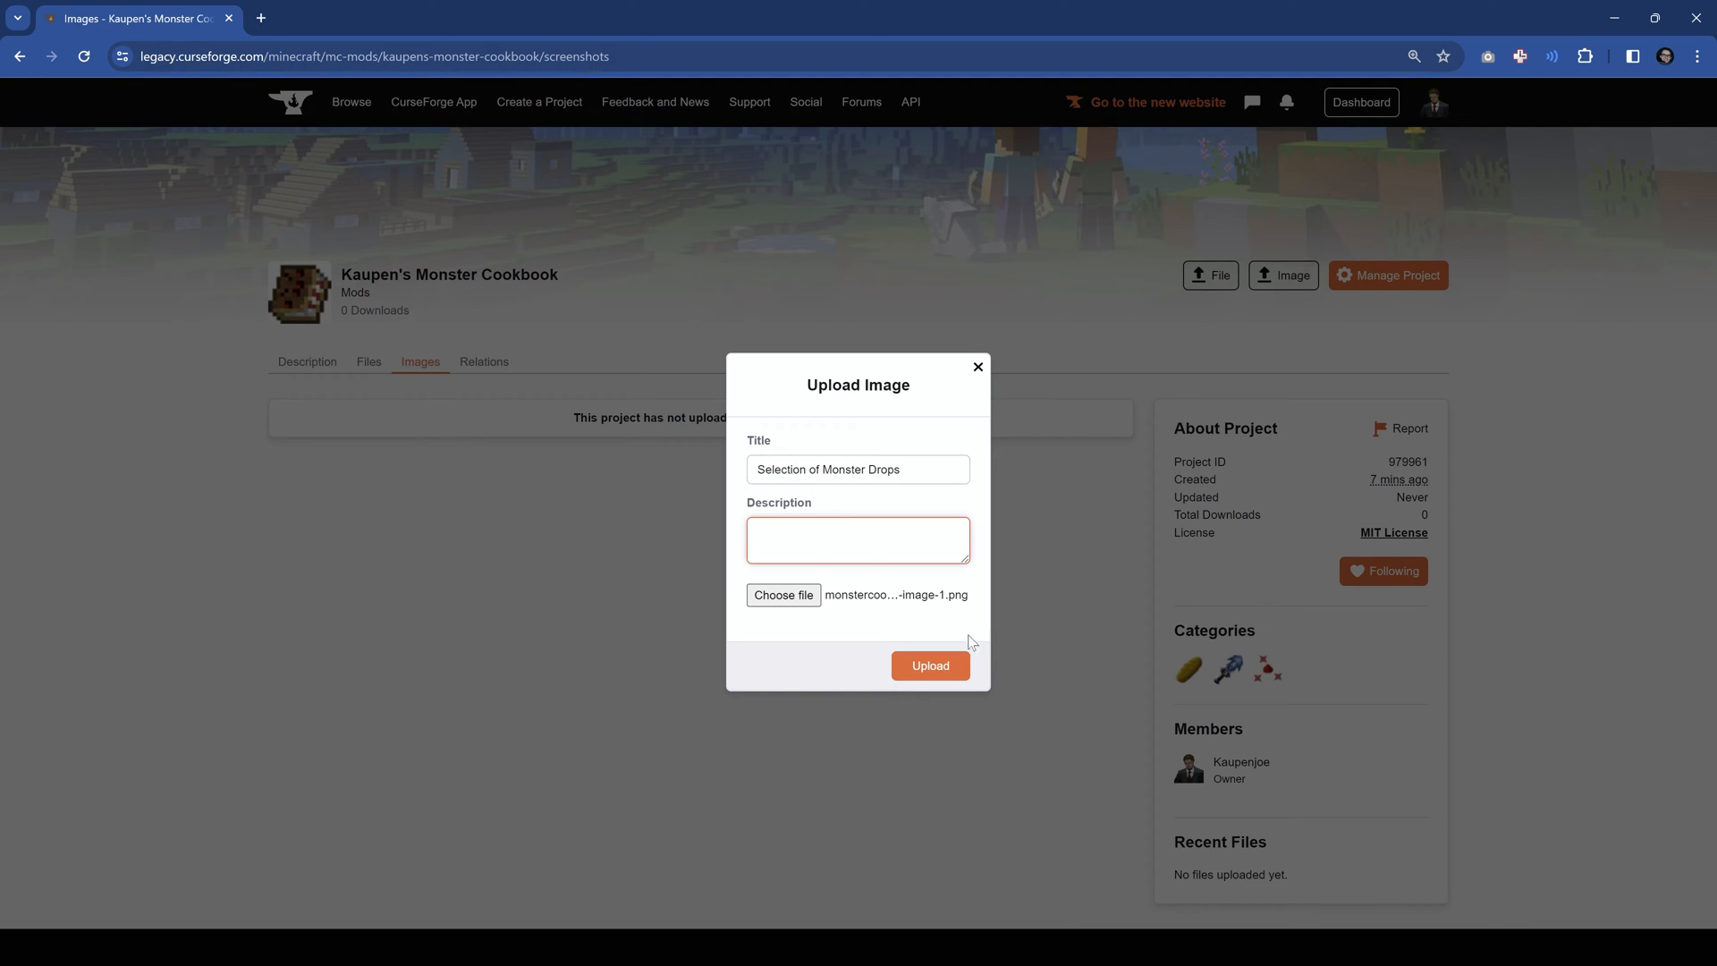
{"action": "left_click", "coordinate": [929, 666]}
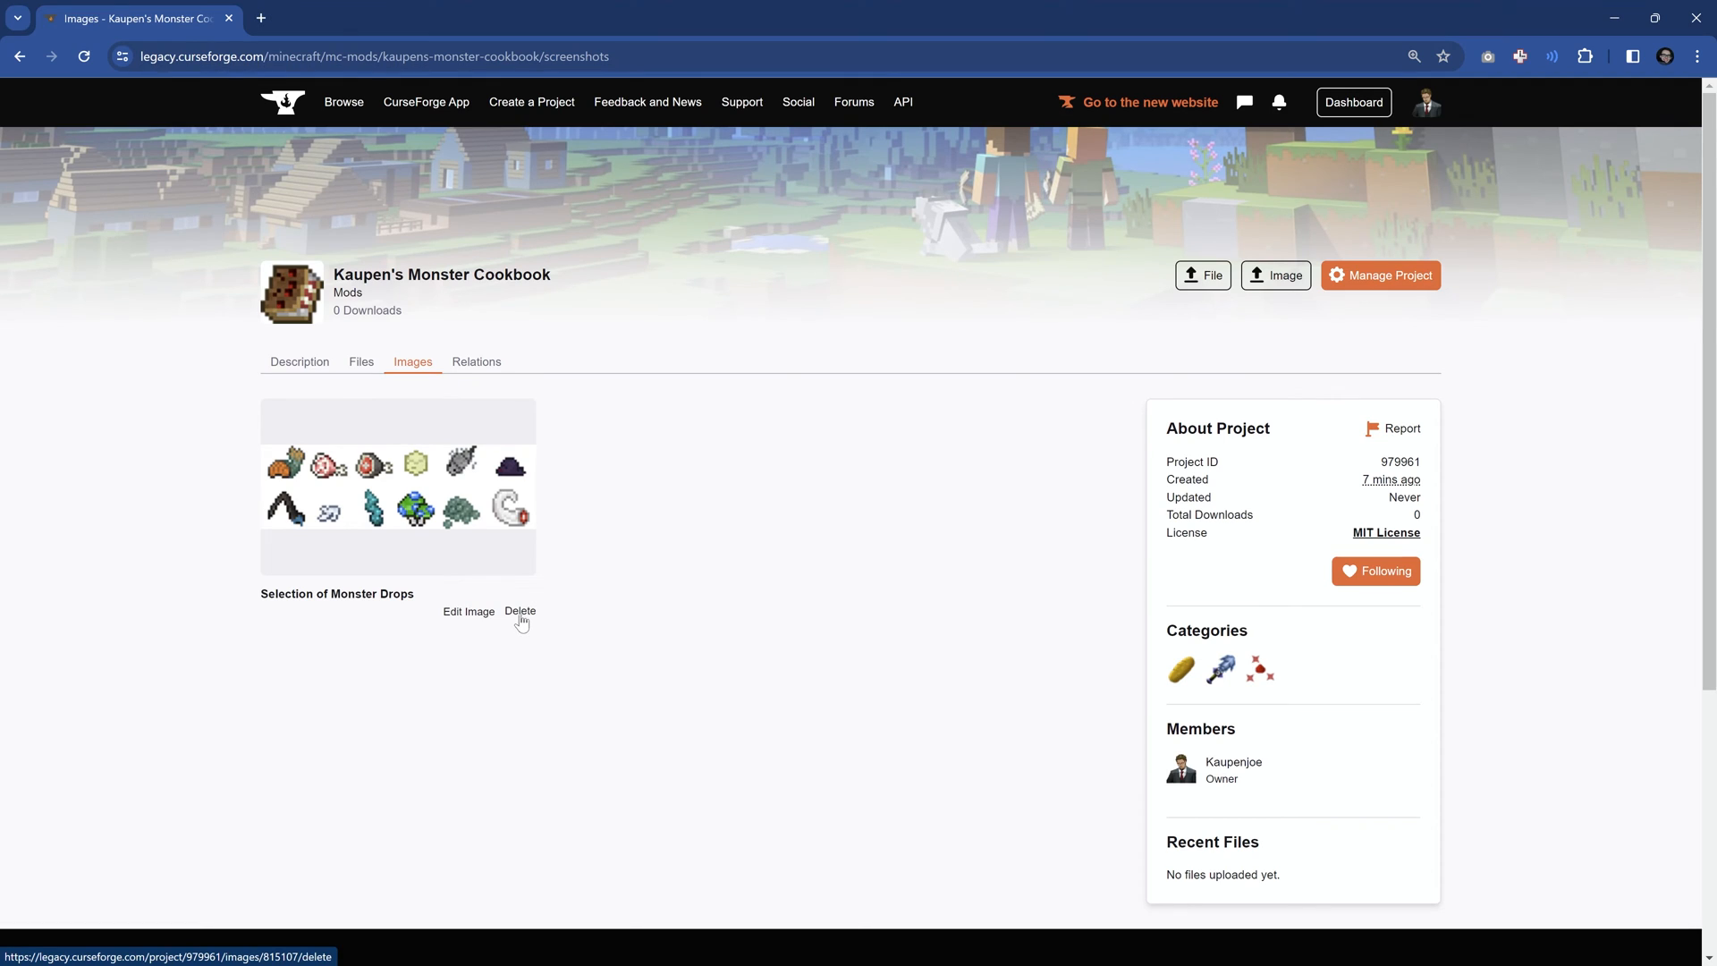
Start a file upload as an Alpha release and attach monstercookbook-forge-0.0.1-1.20.1.jar
{"action": "left_click", "coordinate": [300, 360]}
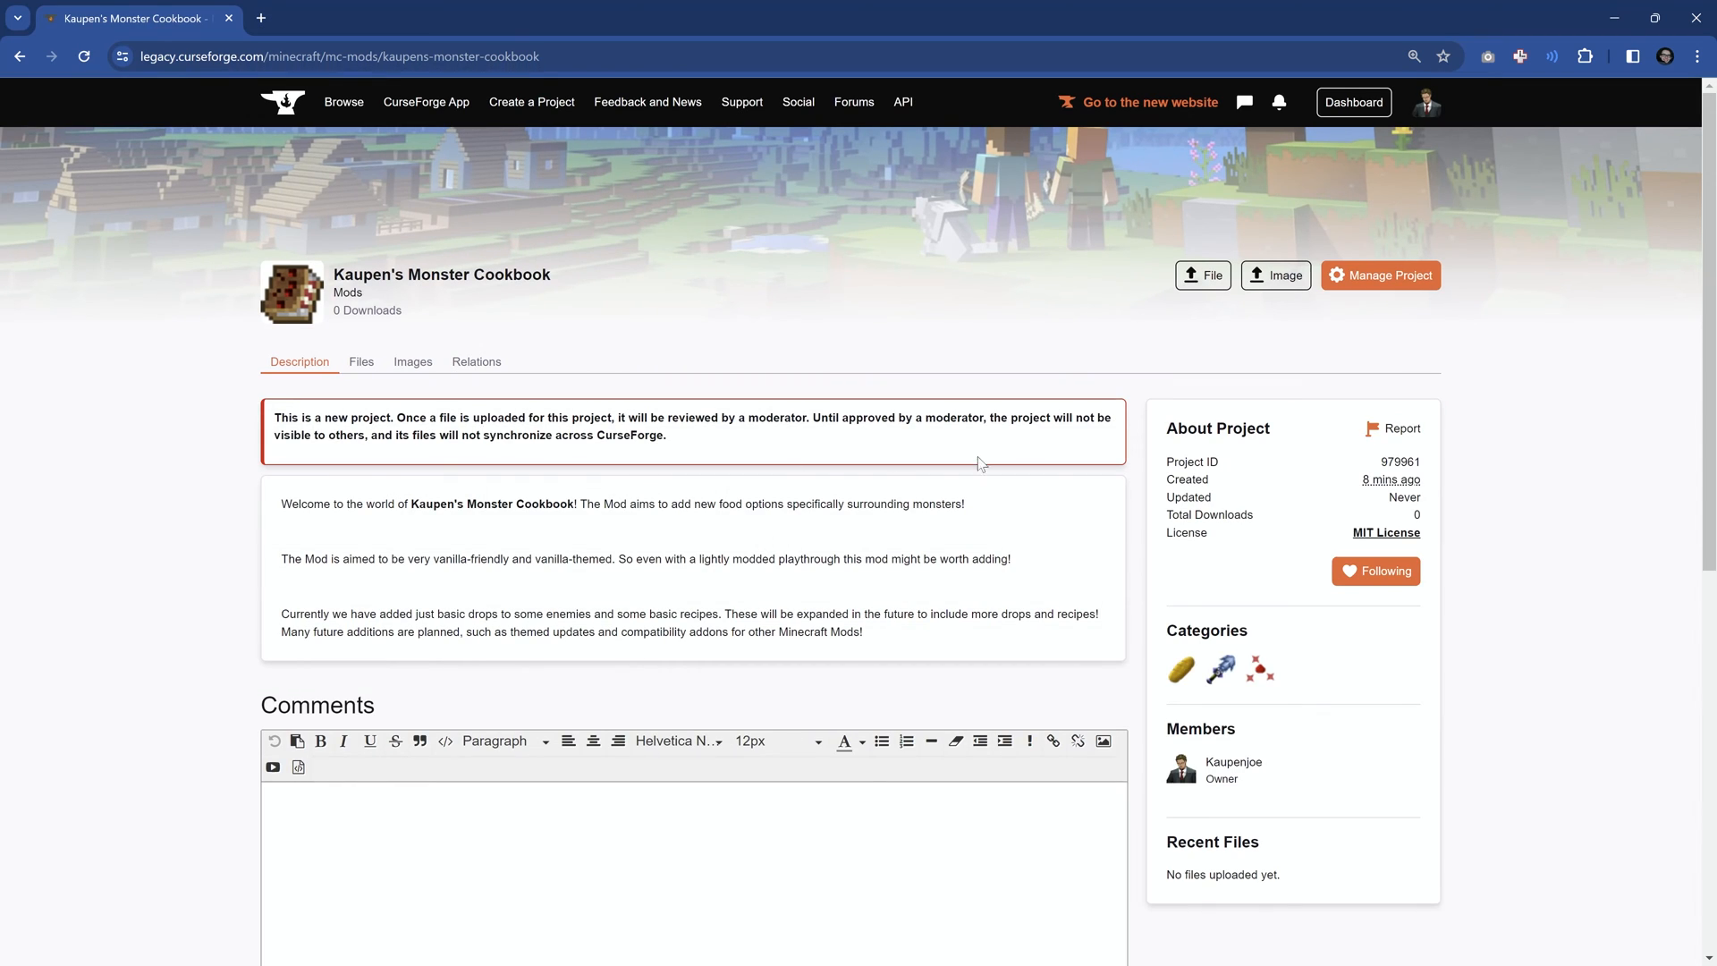
{"action": "left_click", "coordinate": [1201, 276]}
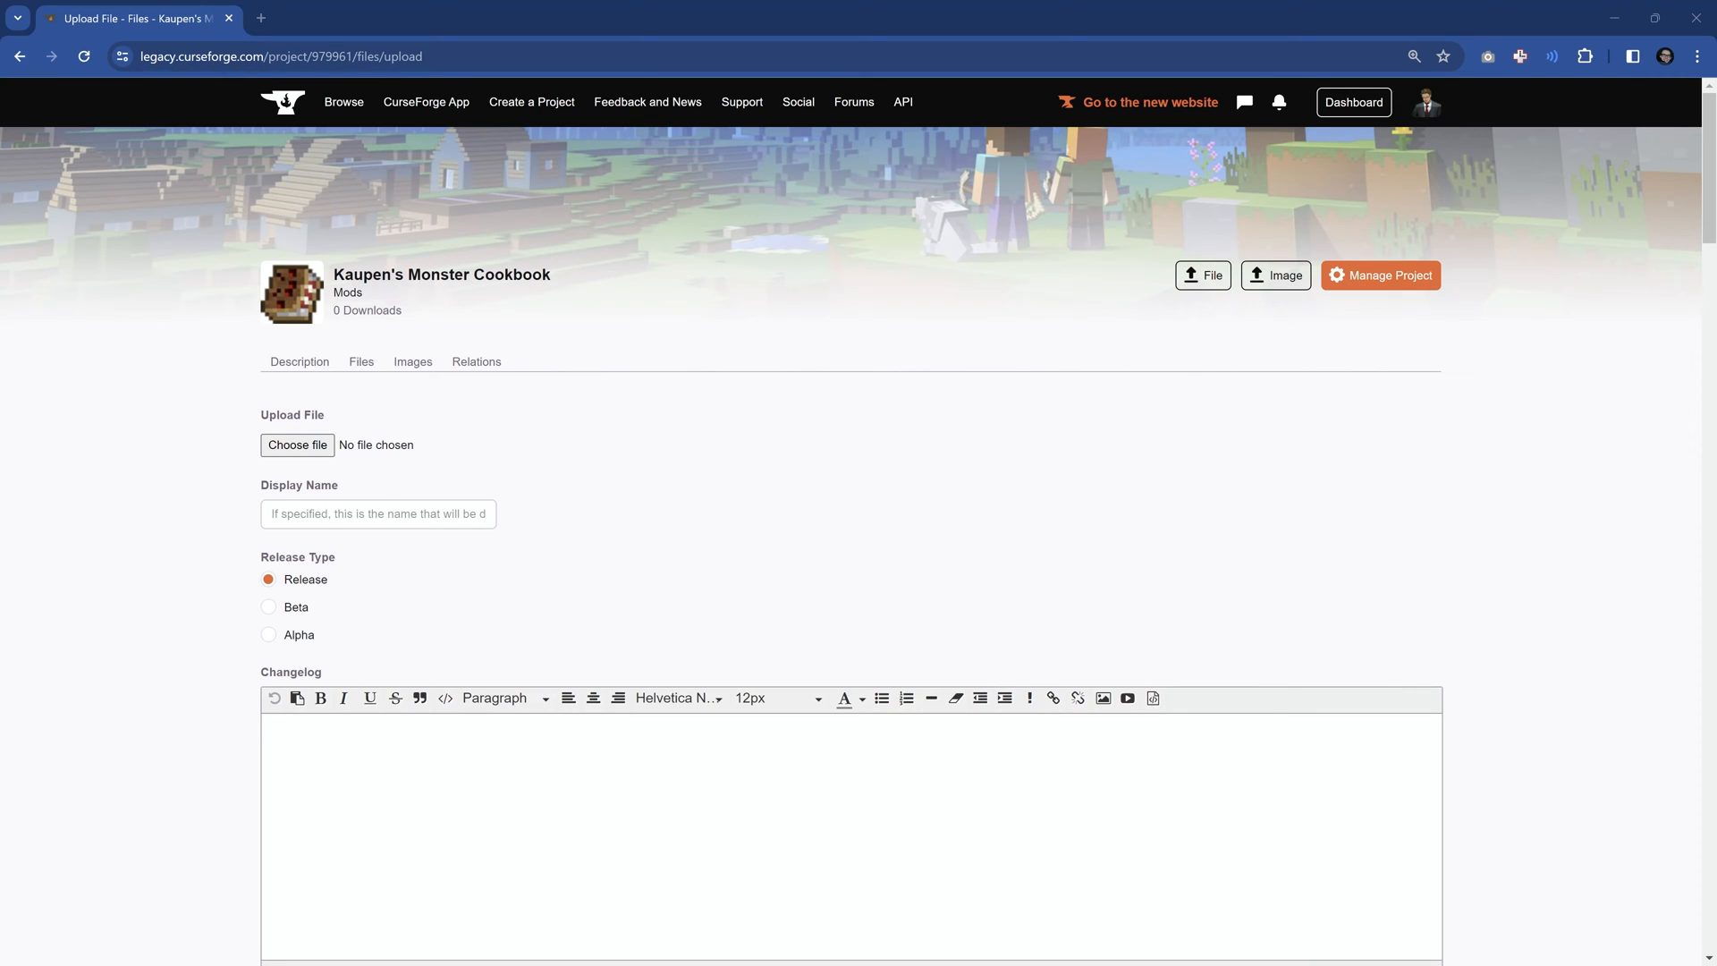
{"action": "left_click", "coordinate": [268, 635]}
{"action": "left_click_drag", "start_coordinate": [289, 409], "coordinate": [299, 444]}
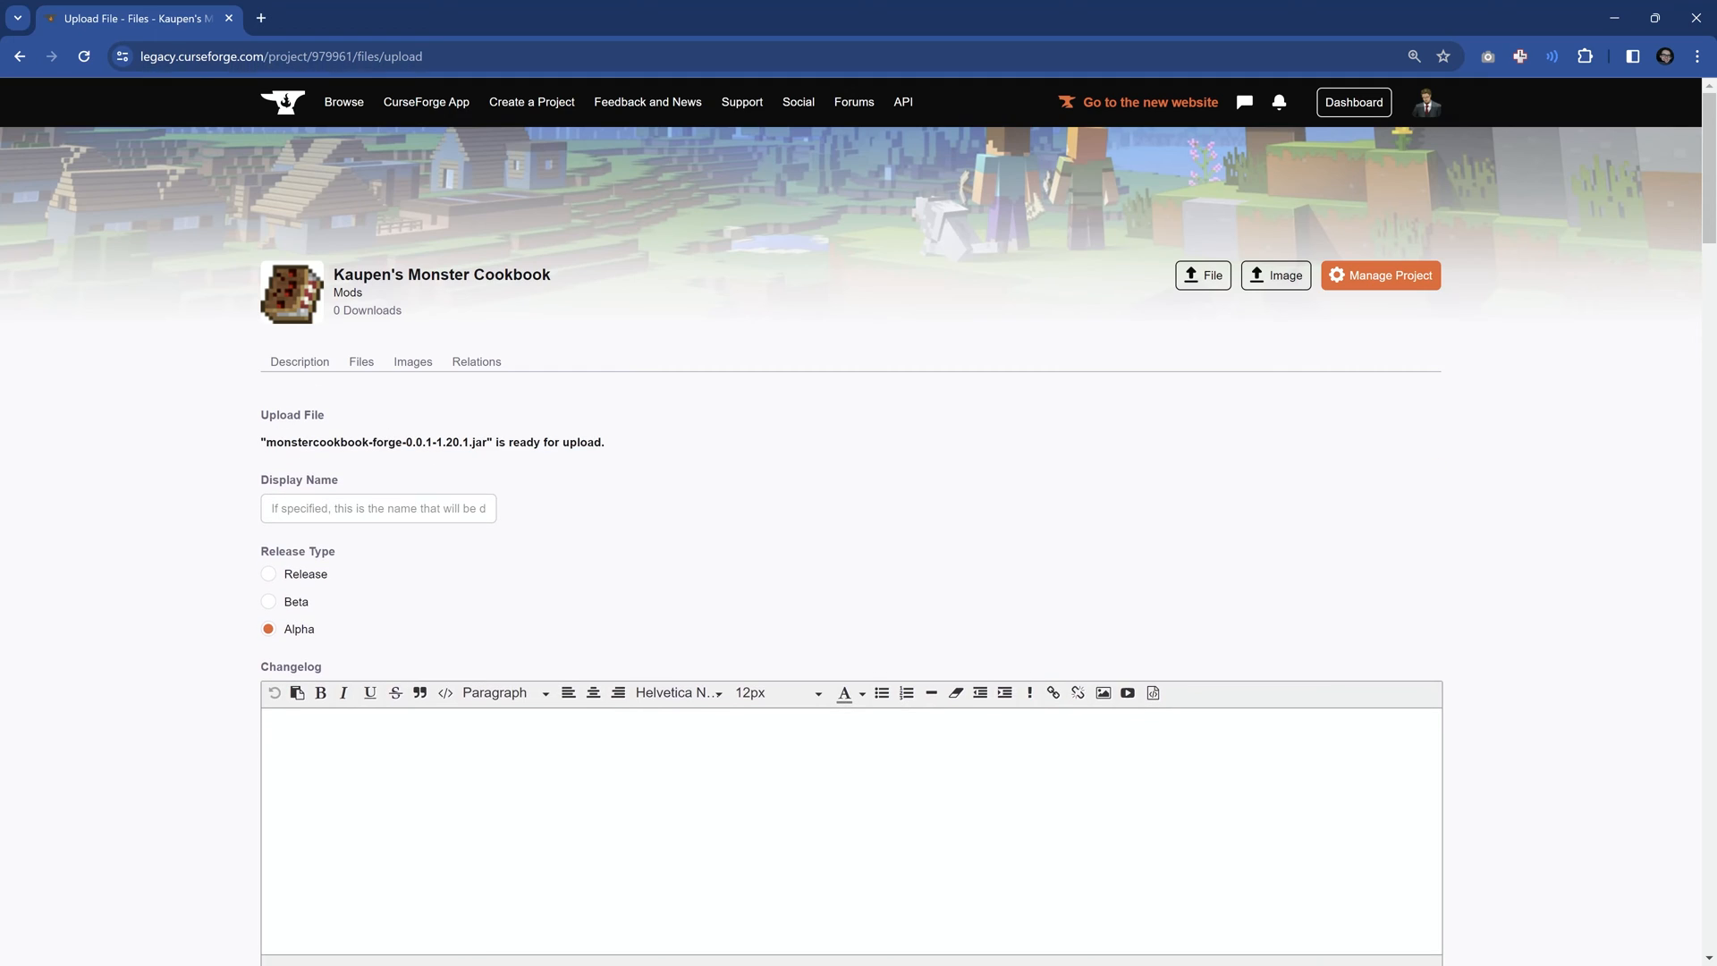
Enter the display name 'Monster Cookbook 0.0.1 [Forge 1.20.1]'
{"action": "left_click", "coordinate": [379, 508]}
{"action": "type", "text": "Monster C"}
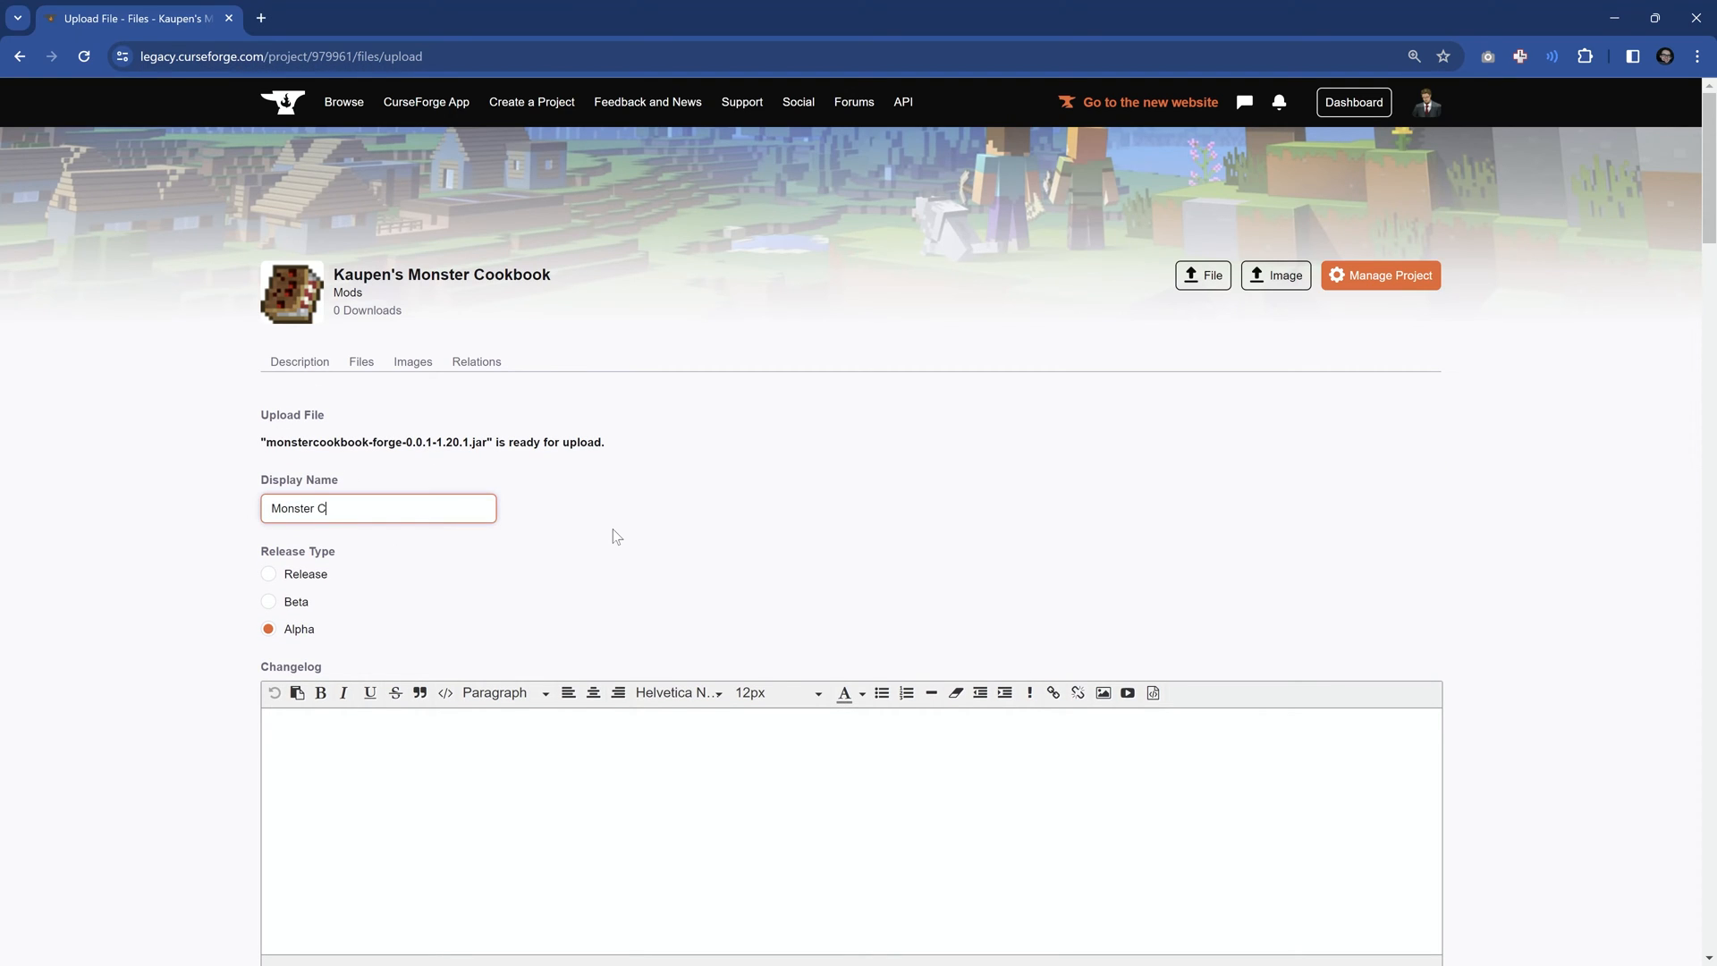
{"action": "type", "text": "ookbook 0."}
{"action": "type", "text": "0.1"}
{"action": "type", "text": " [Forge 1.20.1]"}
{"action": "key", "text": "ctrl+shift+Left"}
{"action": "key", "text": "ctrl+shift+Left"}
{"action": "key", "text": "ctrl+shift+Right"}
{"action": "key", "text": "ctrl+shift+Right"}
{"action": "double_click", "coordinate": [420, 507]}
{"action": "double_click", "coordinate": [387, 508]}
{"action": "scroll", "coordinate": [369, 712], "scroll_direction": "down", "scroll_amount": 1}
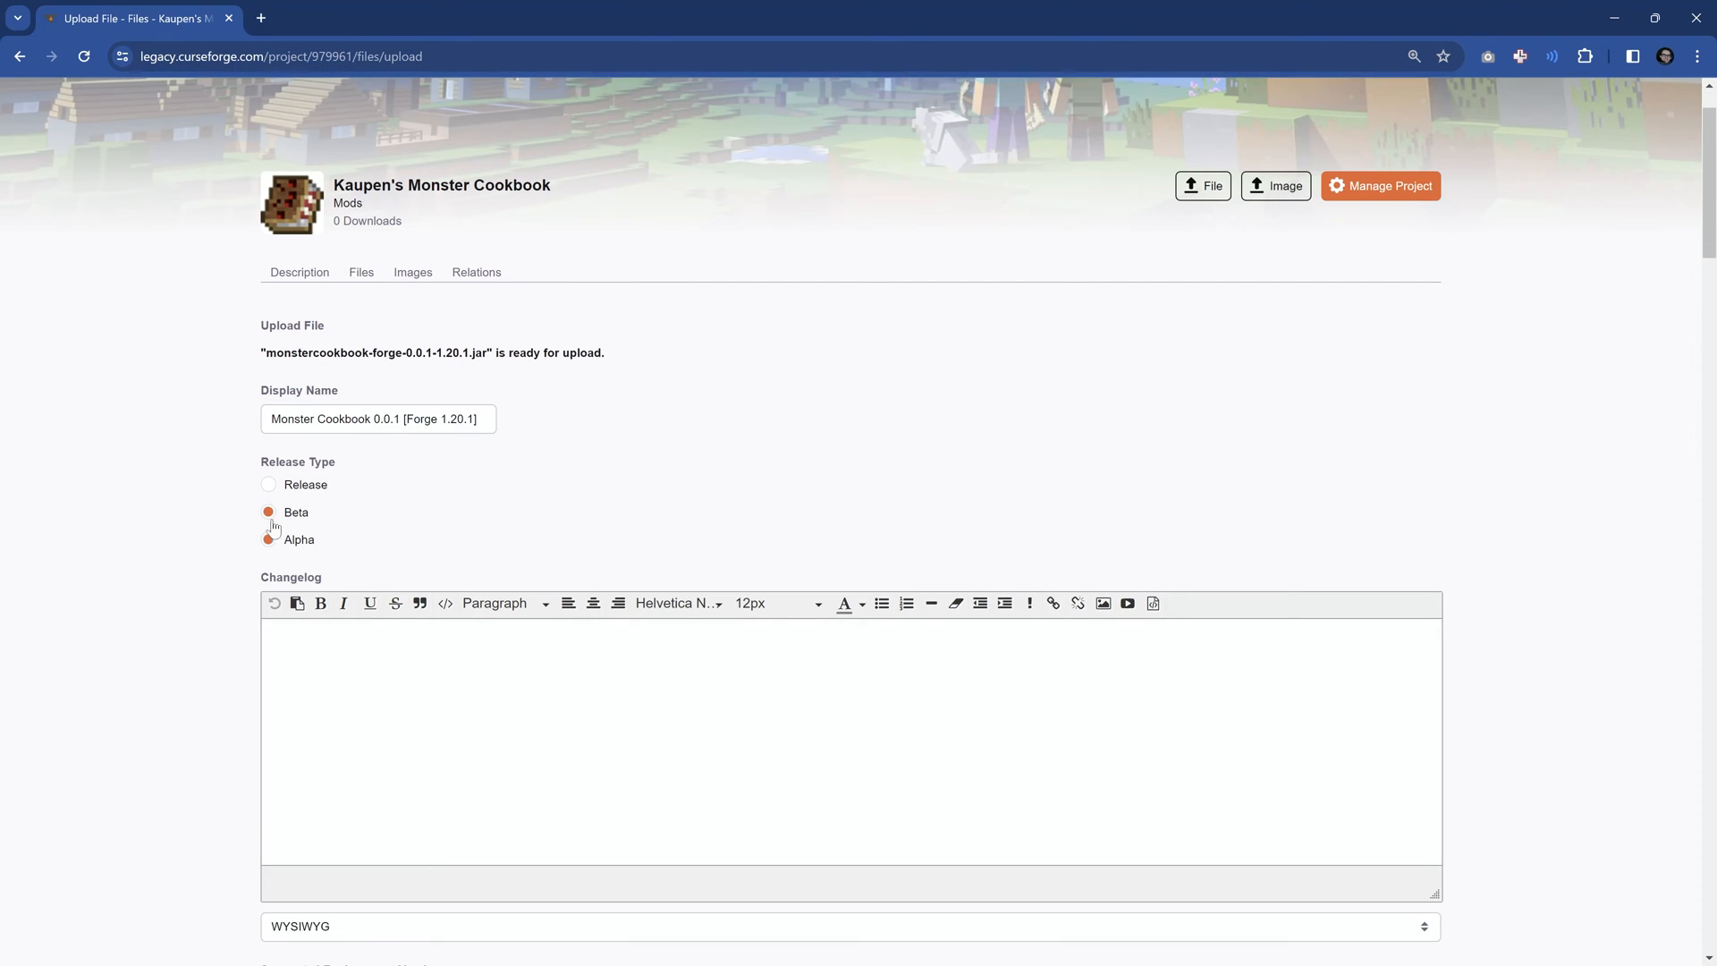
Write the changelog 'Initial Upload' in the editor
{"action": "left_click", "coordinate": [368, 713]}
{"action": "type", "text": "Initial Upload."}
{"action": "key", "text": "ctrl+a"}
{"action": "left_click", "coordinate": [396, 656]}
{"action": "key", "text": "ctrl+a"}
{"action": "key", "text": "Right"}
{"action": "scroll", "coordinate": [221, 503], "scroll_direction": "down", "scroll_amount": 4}
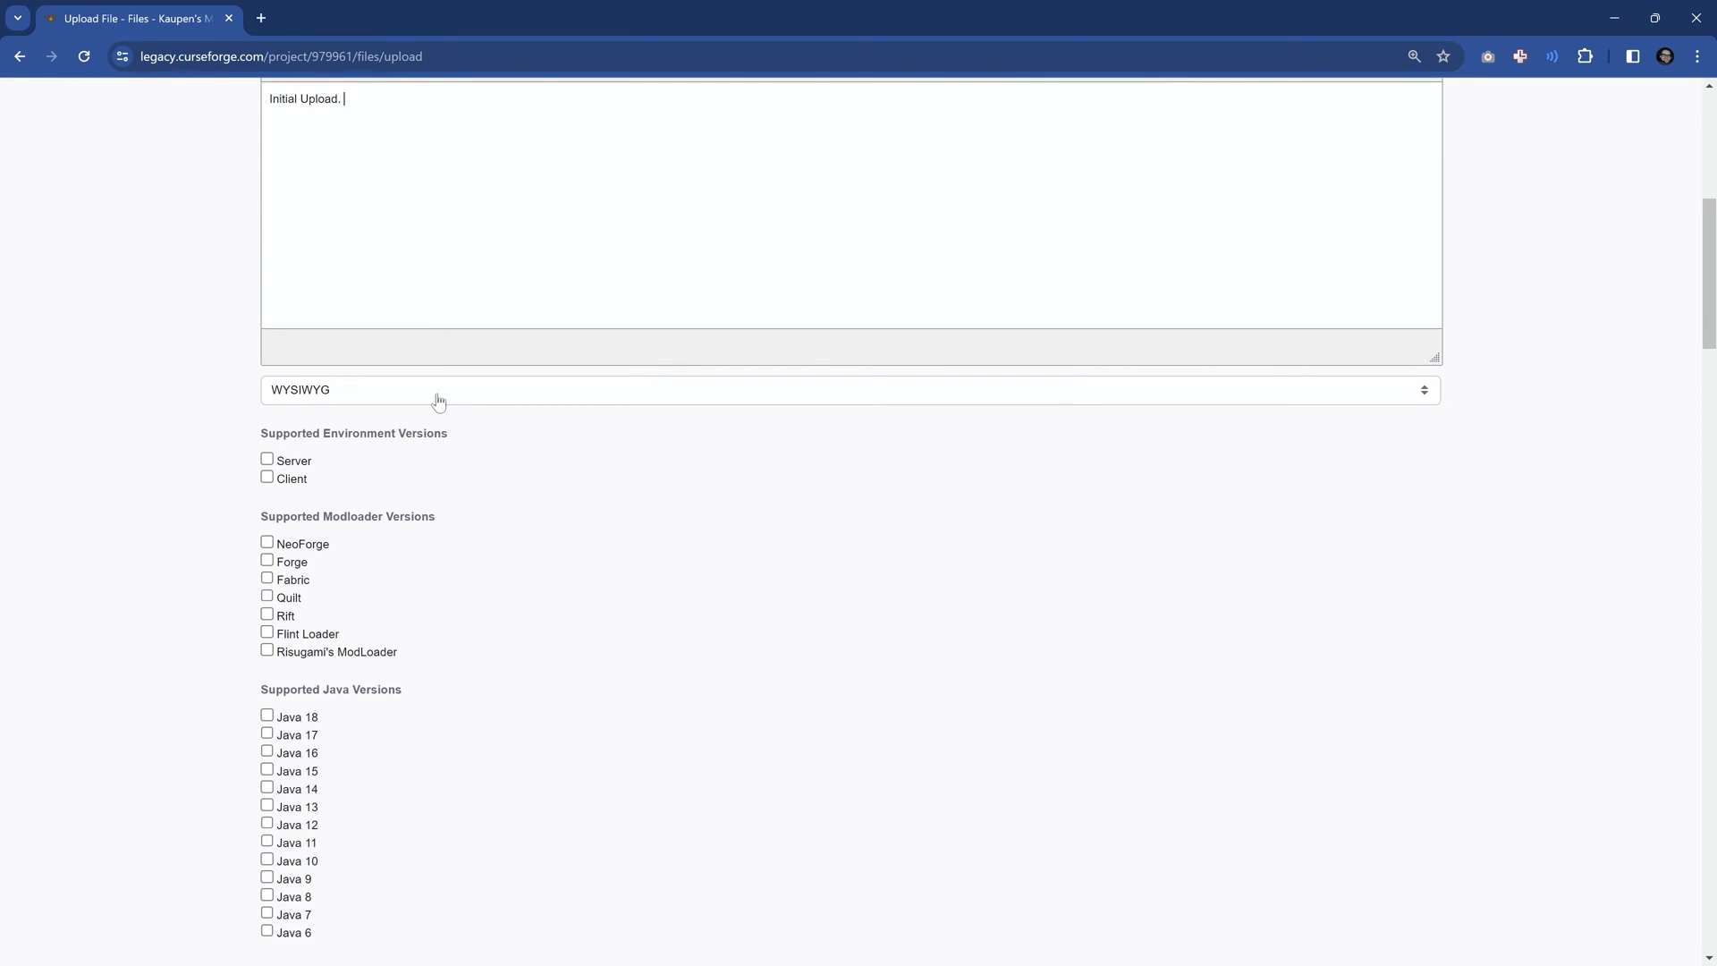
Mark the file as compatible with server and client and as a Forge mod
{"action": "left_click", "coordinate": [267, 478]}
{"action": "left_click", "coordinate": [267, 560]}
{"action": "double_click", "coordinate": [292, 562]}
{"action": "left_click", "coordinate": [226, 563]}
Mark Java 17 and Minecraft 1.20.1 support and submit the file to the project
{"action": "left_click", "coordinate": [267, 734]}
{"action": "scroll", "coordinate": [296, 733], "scroll_direction": "down", "scroll_amount": 1}
{"action": "scroll", "coordinate": [184, 578], "scroll_direction": "down", "scroll_amount": 2}
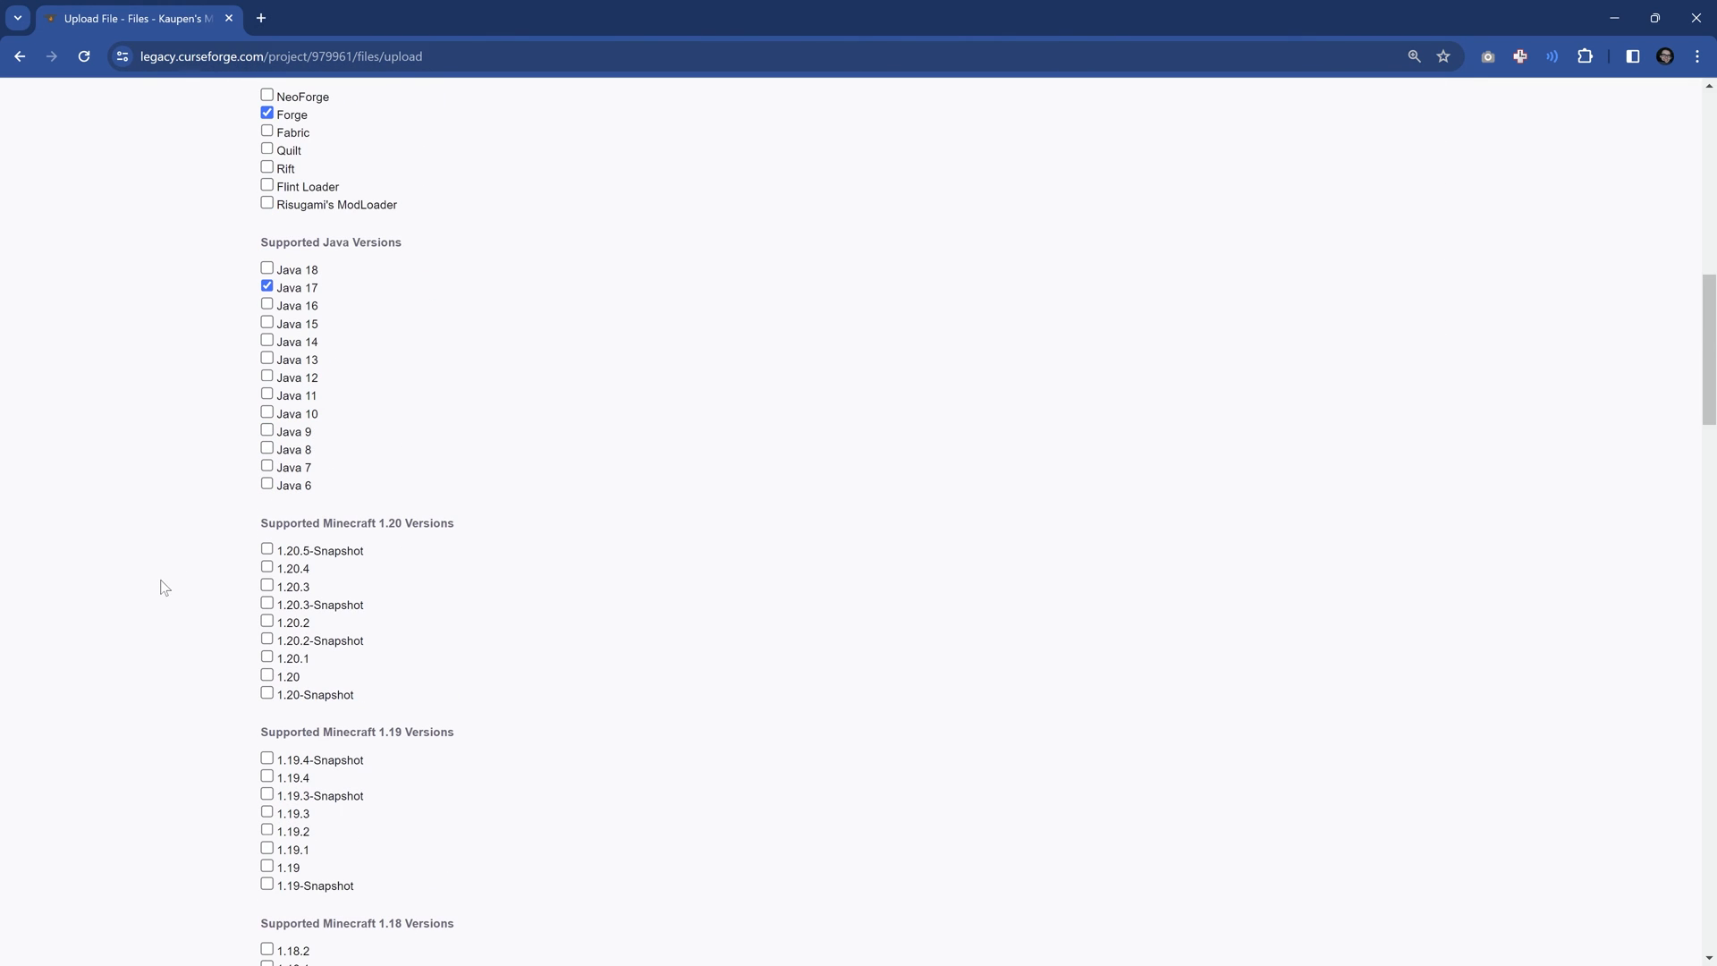
{"action": "left_click", "coordinate": [268, 658]}
{"action": "scroll", "coordinate": [188, 605], "scroll_direction": "down", "scroll_amount": 15}
{"action": "scroll", "coordinate": [188, 604], "scroll_direction": "up", "scroll_amount": 8}
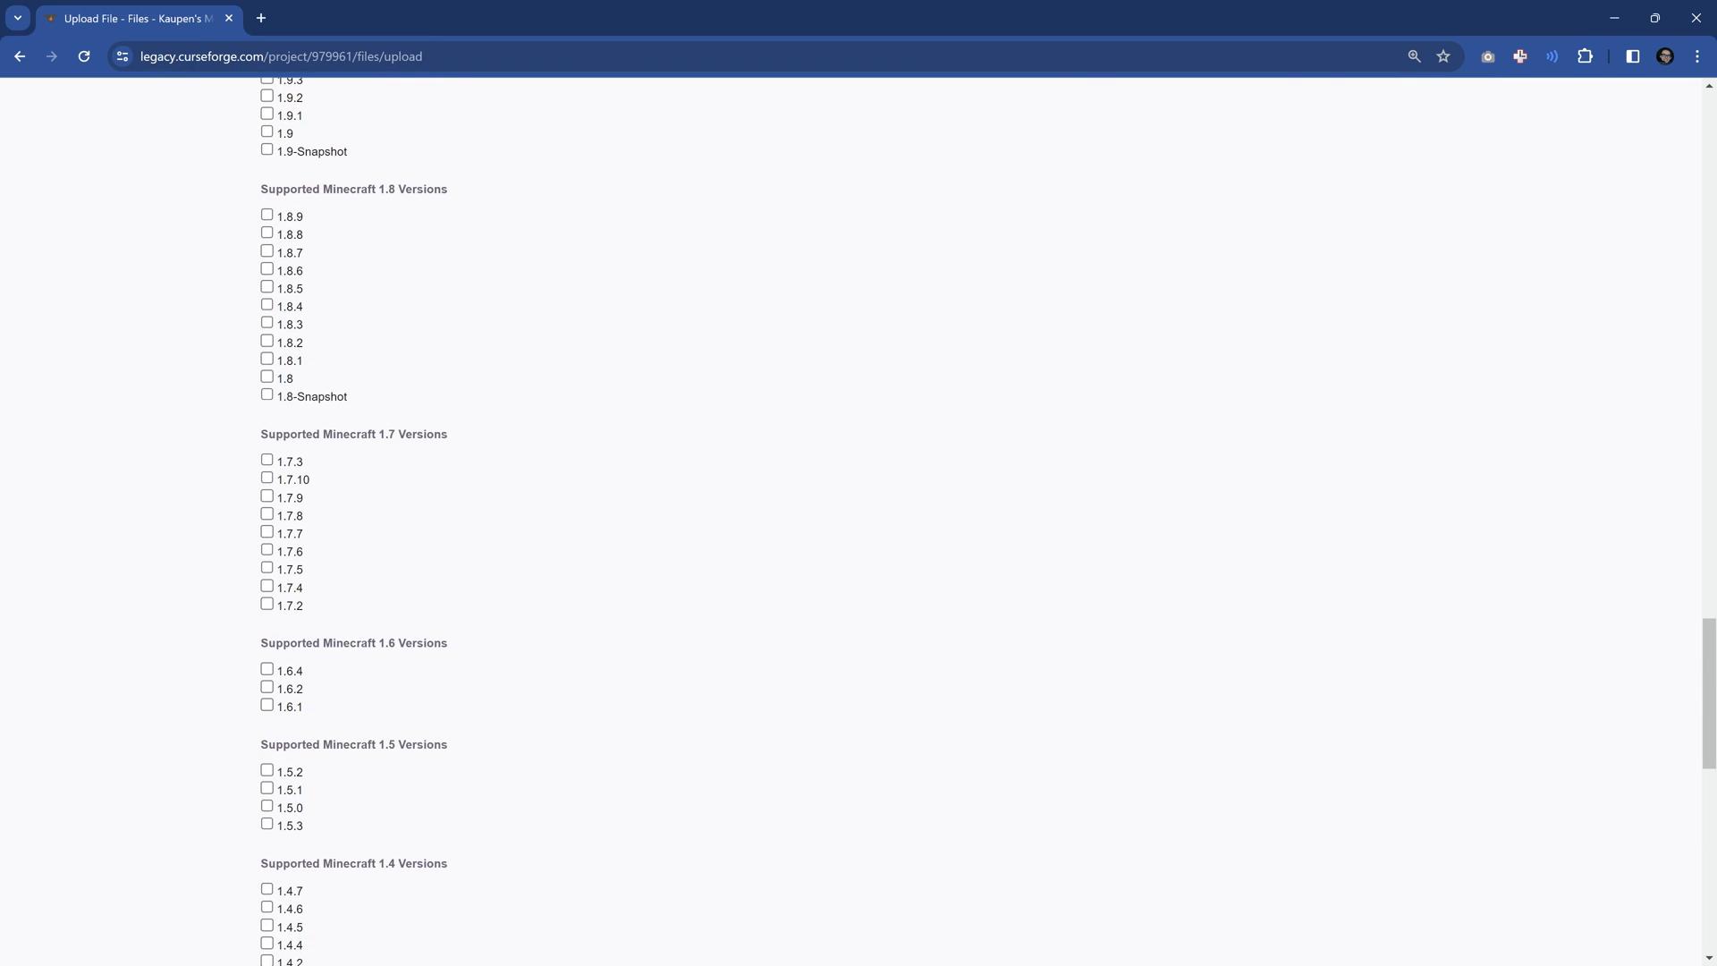
{"action": "scroll", "coordinate": [858, 537], "scroll_direction": "down", "scroll_amount": 10}
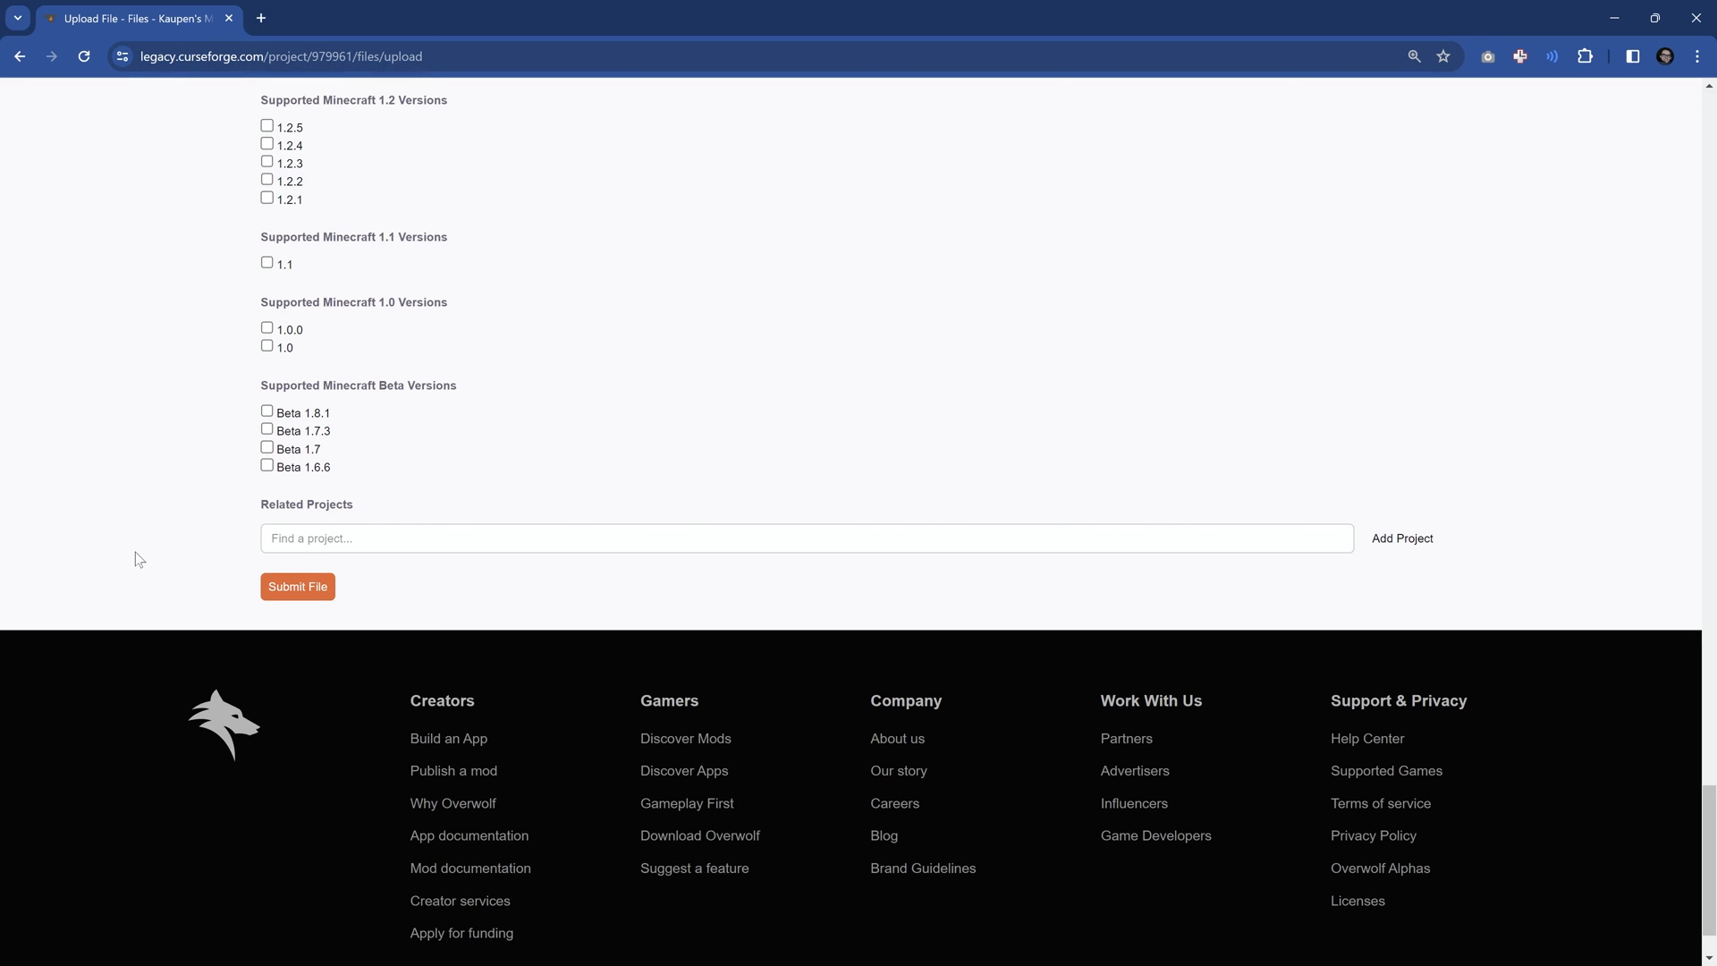
{"action": "left_click", "coordinate": [299, 589]}
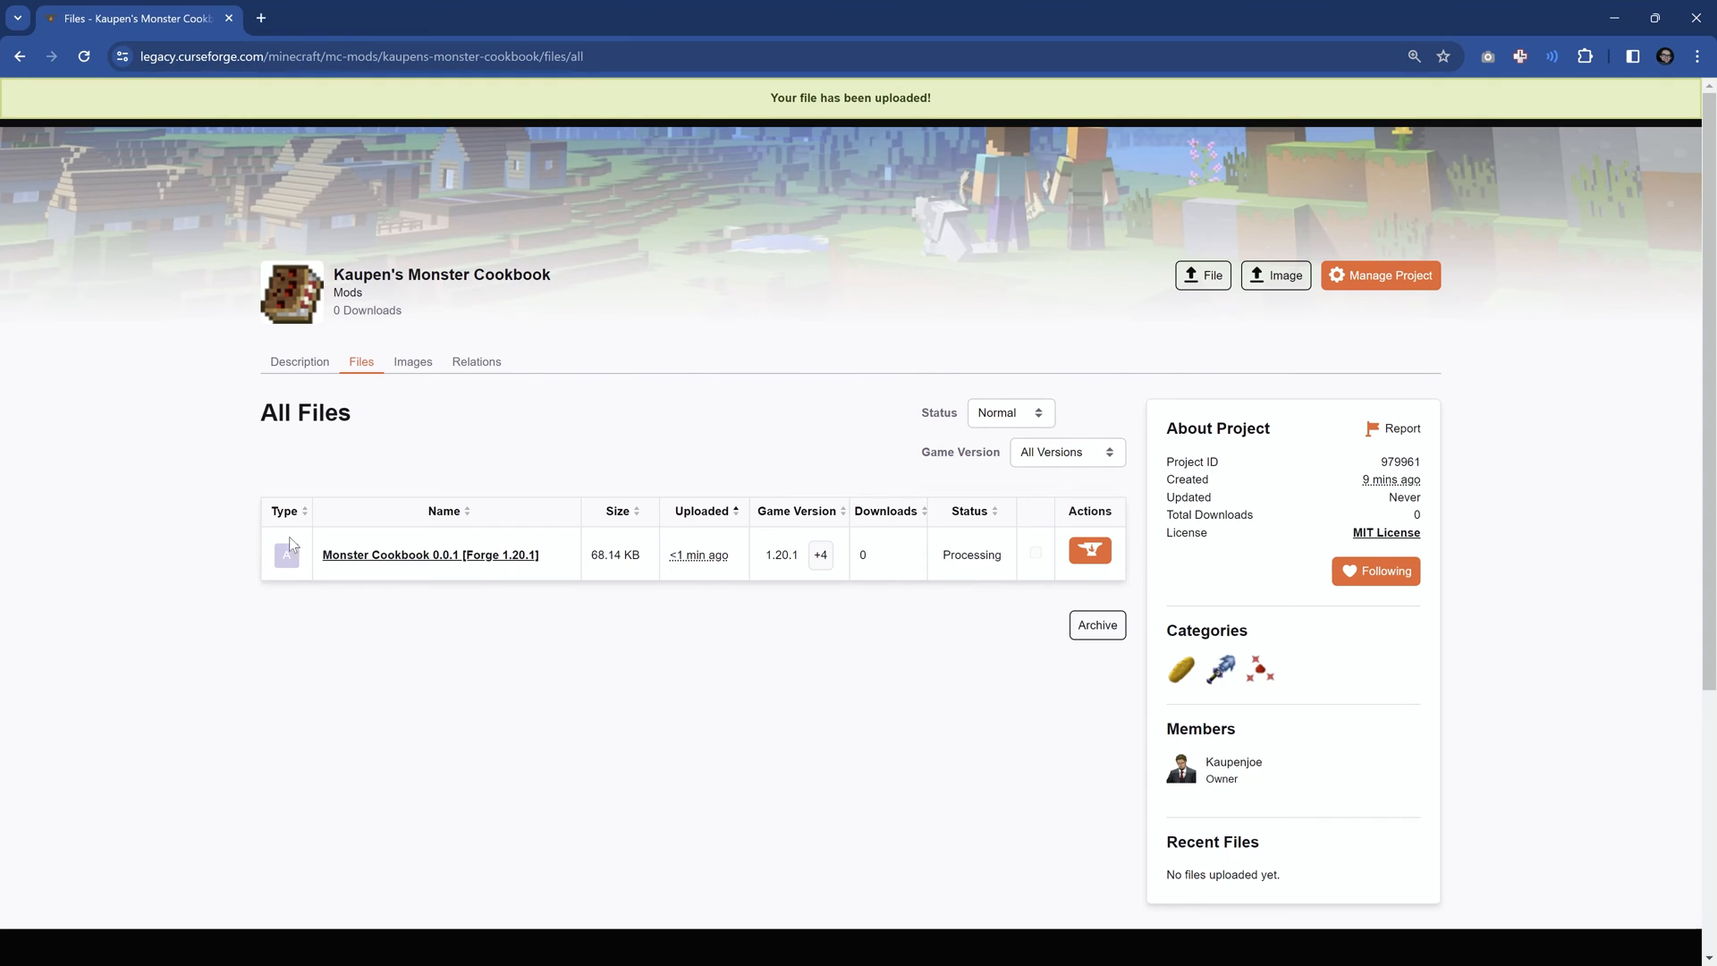
Review the new file's 1.20.1 game version and Processing status in the files list
{"action": "double_click", "coordinate": [782, 555]}
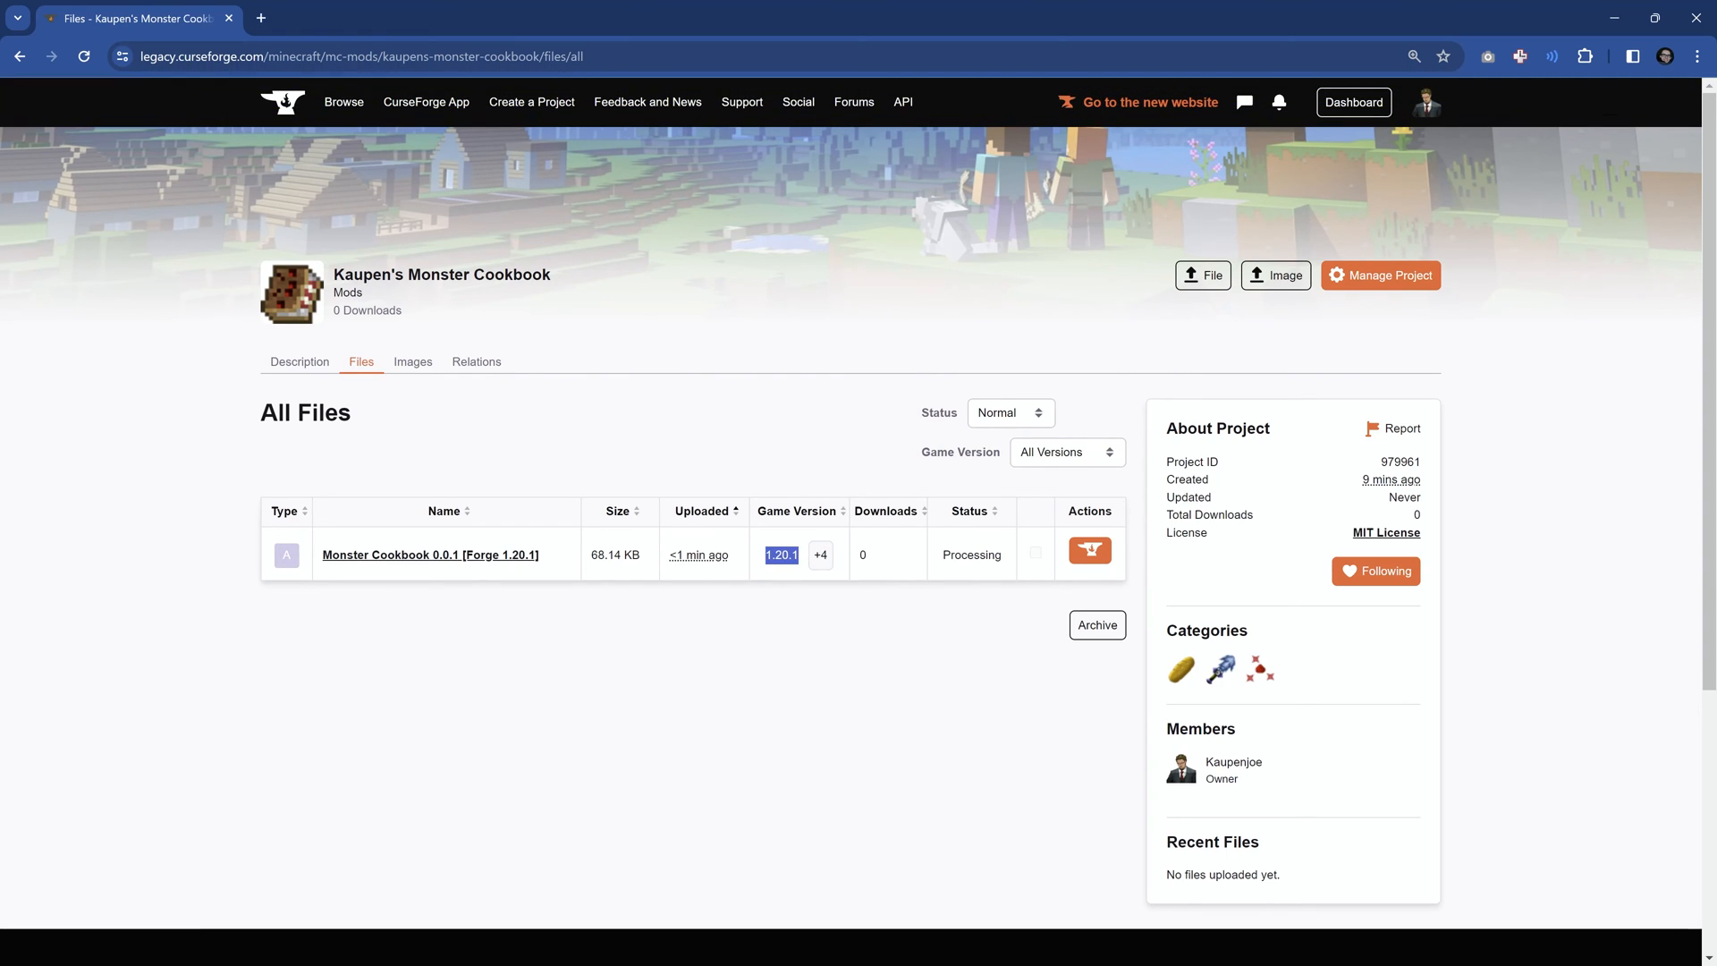
{"action": "double_click", "coordinate": [971, 554]}
{"action": "left_click", "coordinate": [957, 622]}
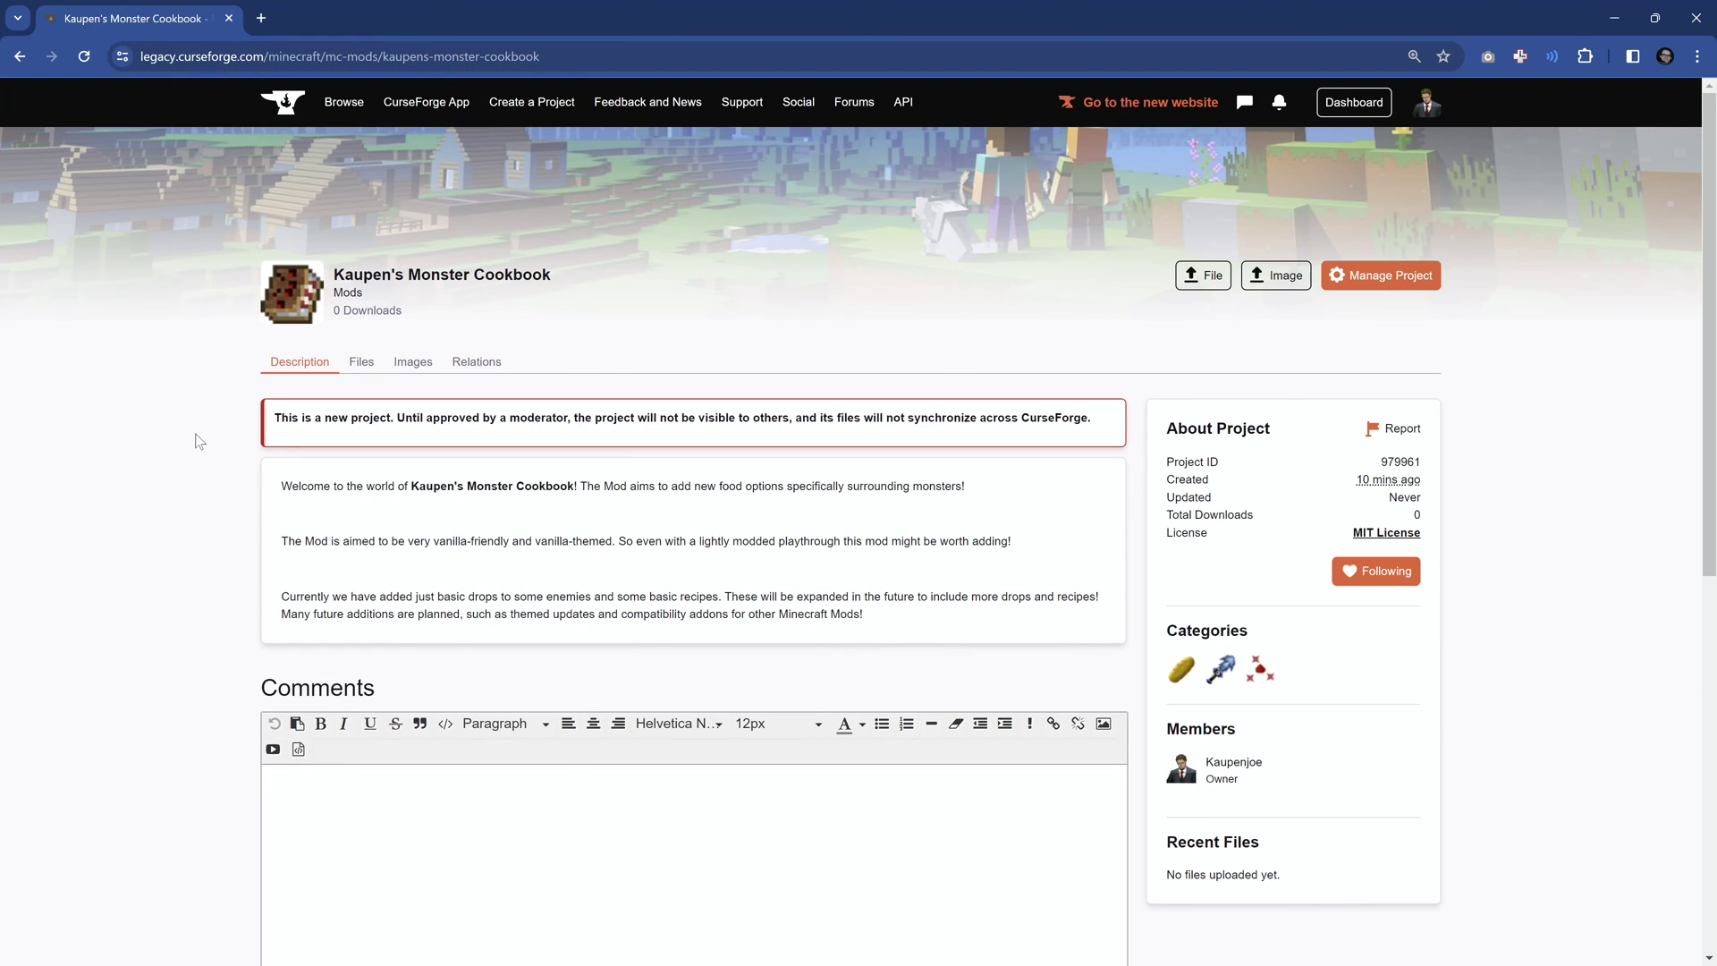
Read through the notice that the project awaits moderator approval on the description page
{"action": "left_click_drag", "start_coordinate": [396, 416], "coordinate": [898, 418]}
{"action": "left_click_drag", "start_coordinate": [558, 416], "coordinate": [1047, 418]}
{"action": "left_click", "coordinate": [895, 649]}
{"action": "double_click", "coordinate": [453, 417]}
{"action": "left_click", "coordinate": [472, 472]}
Go to the authors dashboard Projects list and check Kaupen's Monster Cookbook's New status
{"action": "left_click", "coordinate": [1429, 104]}
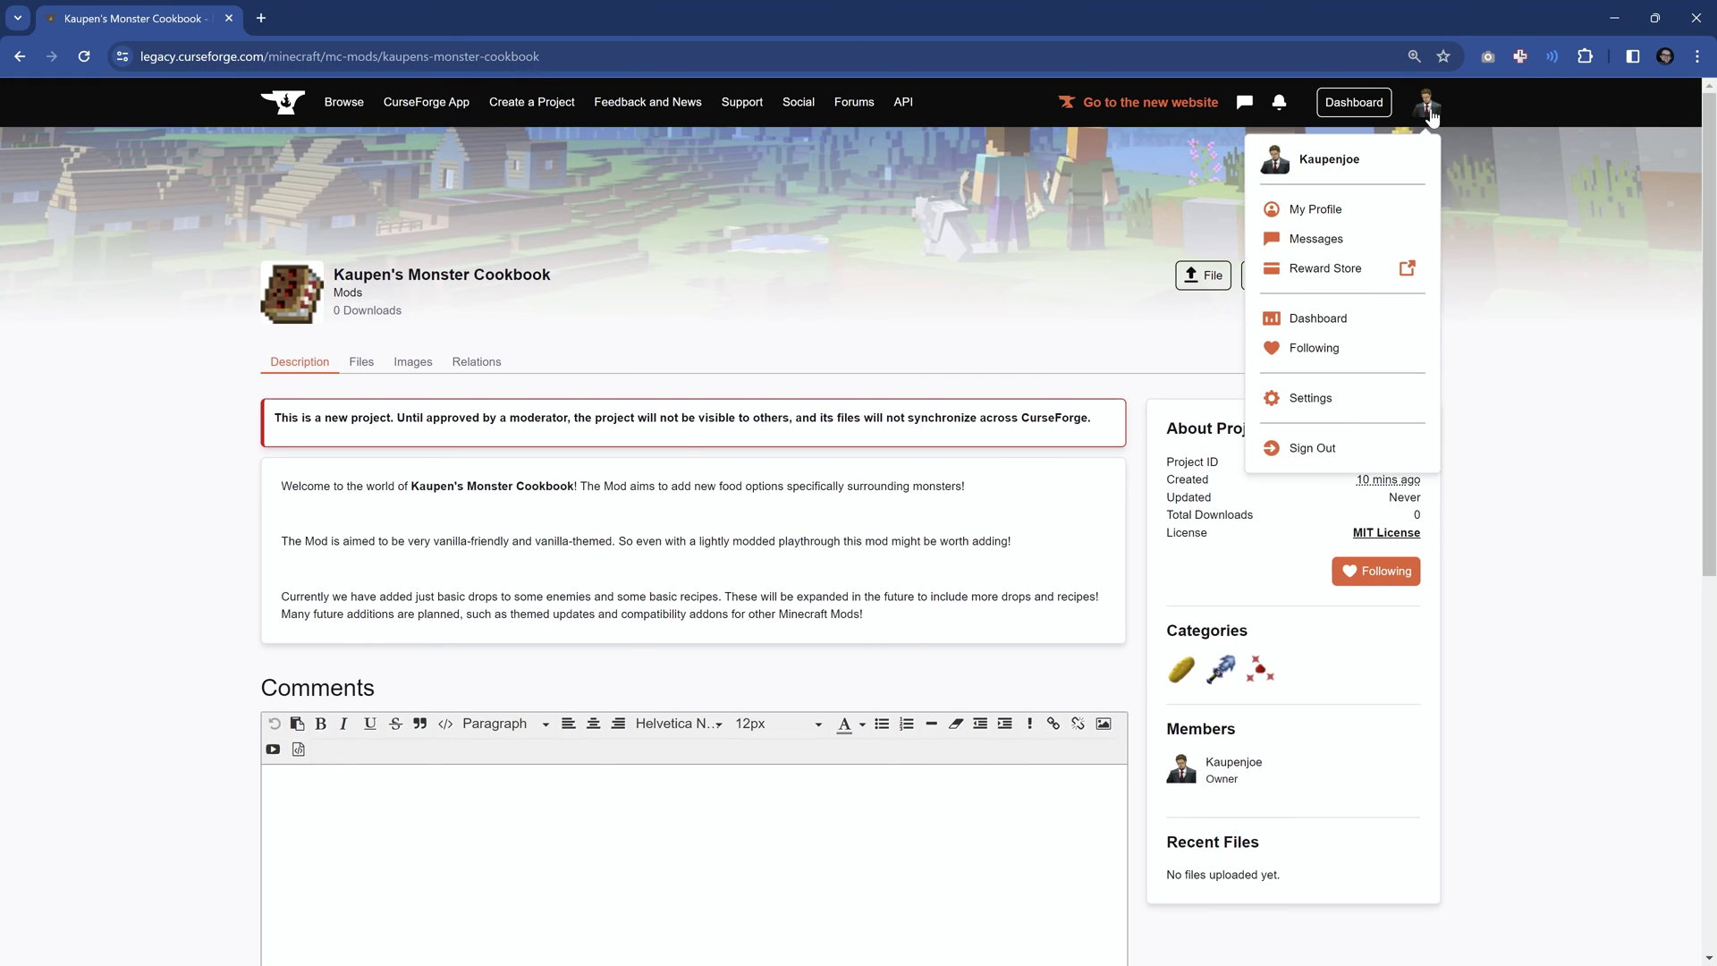
{"action": "left_click", "coordinate": [1353, 102]}
{"action": "left_click", "coordinate": [879, 571]}
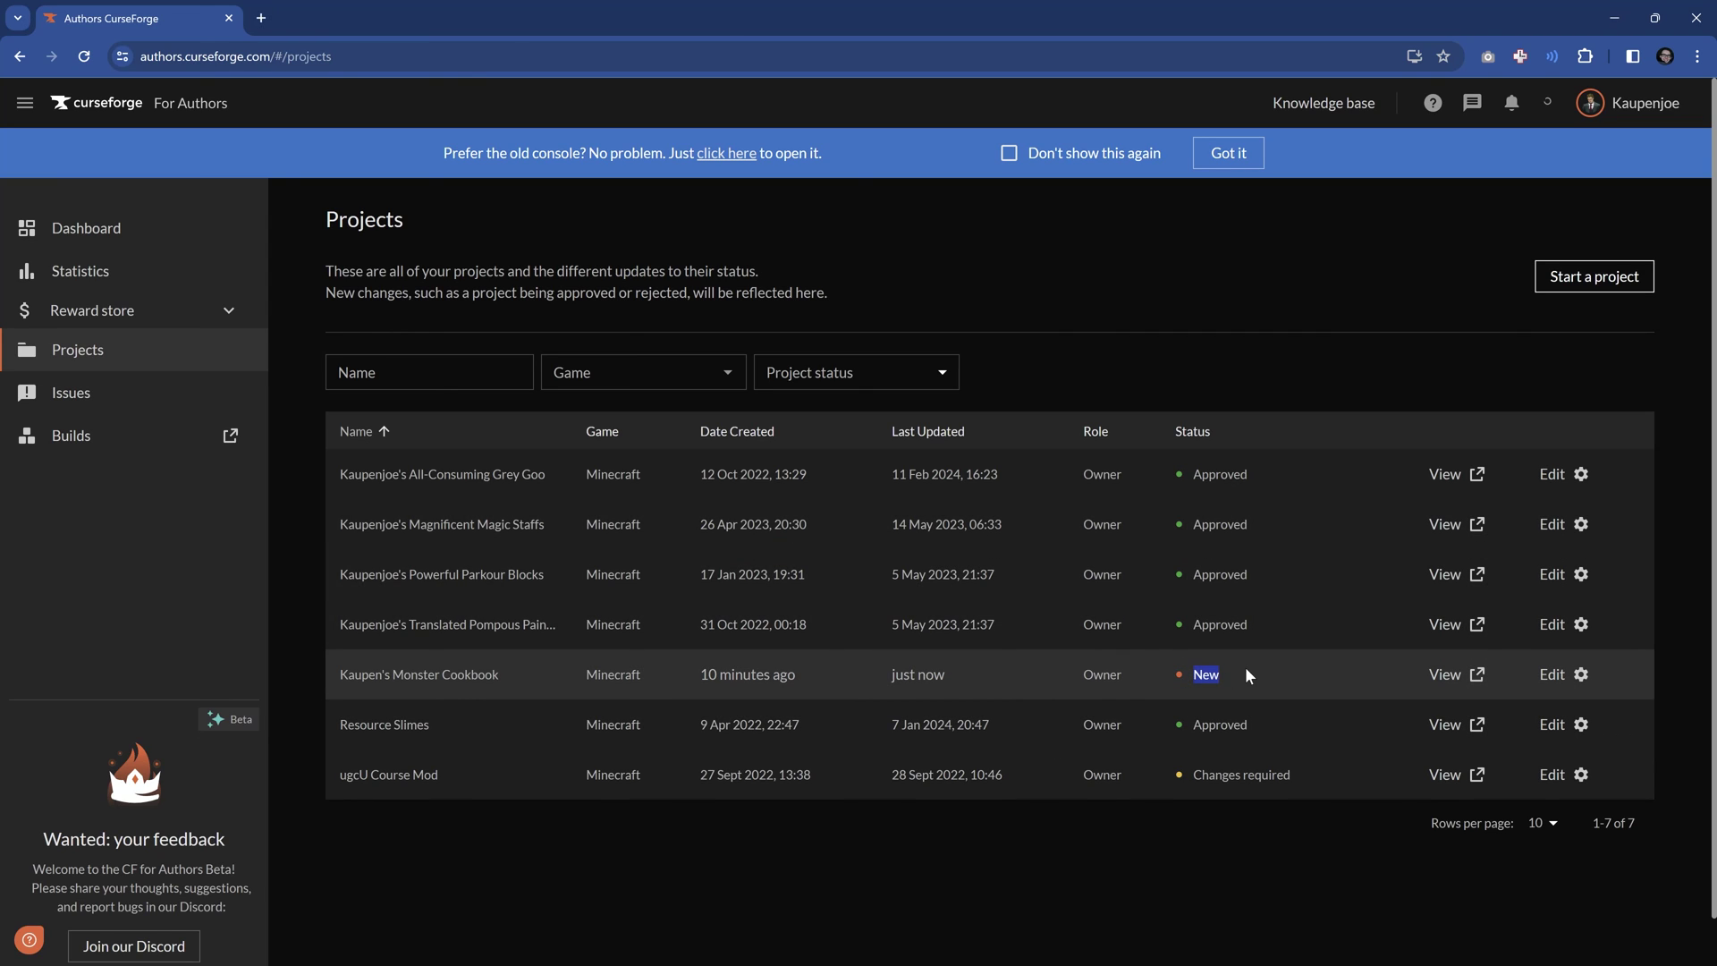
{"action": "left_click", "coordinate": [1242, 673]}
{"action": "left_click_drag", "start_coordinate": [1221, 677], "coordinate": [1160, 670]}
View the project's console files showing Monster Cookbook 0.0.1 scanning for malware, with the project page in a new tab
{"action": "left_click", "coordinate": [1550, 674]}
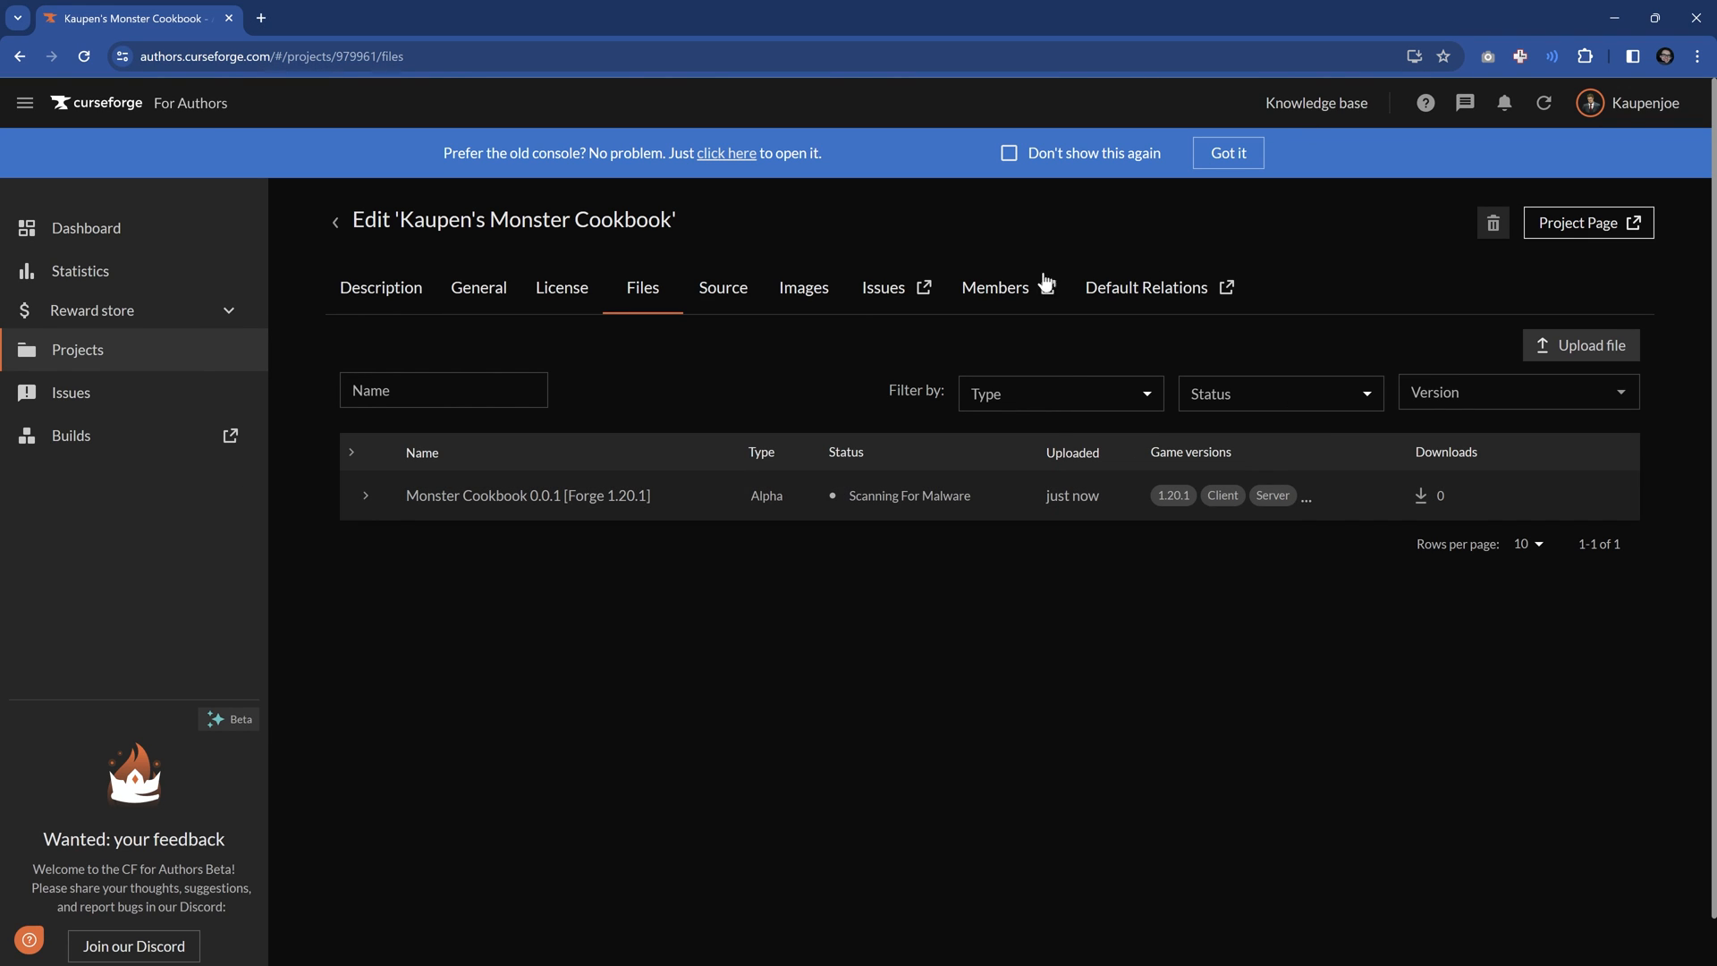
{"action": "left_click", "coordinate": [1588, 223]}
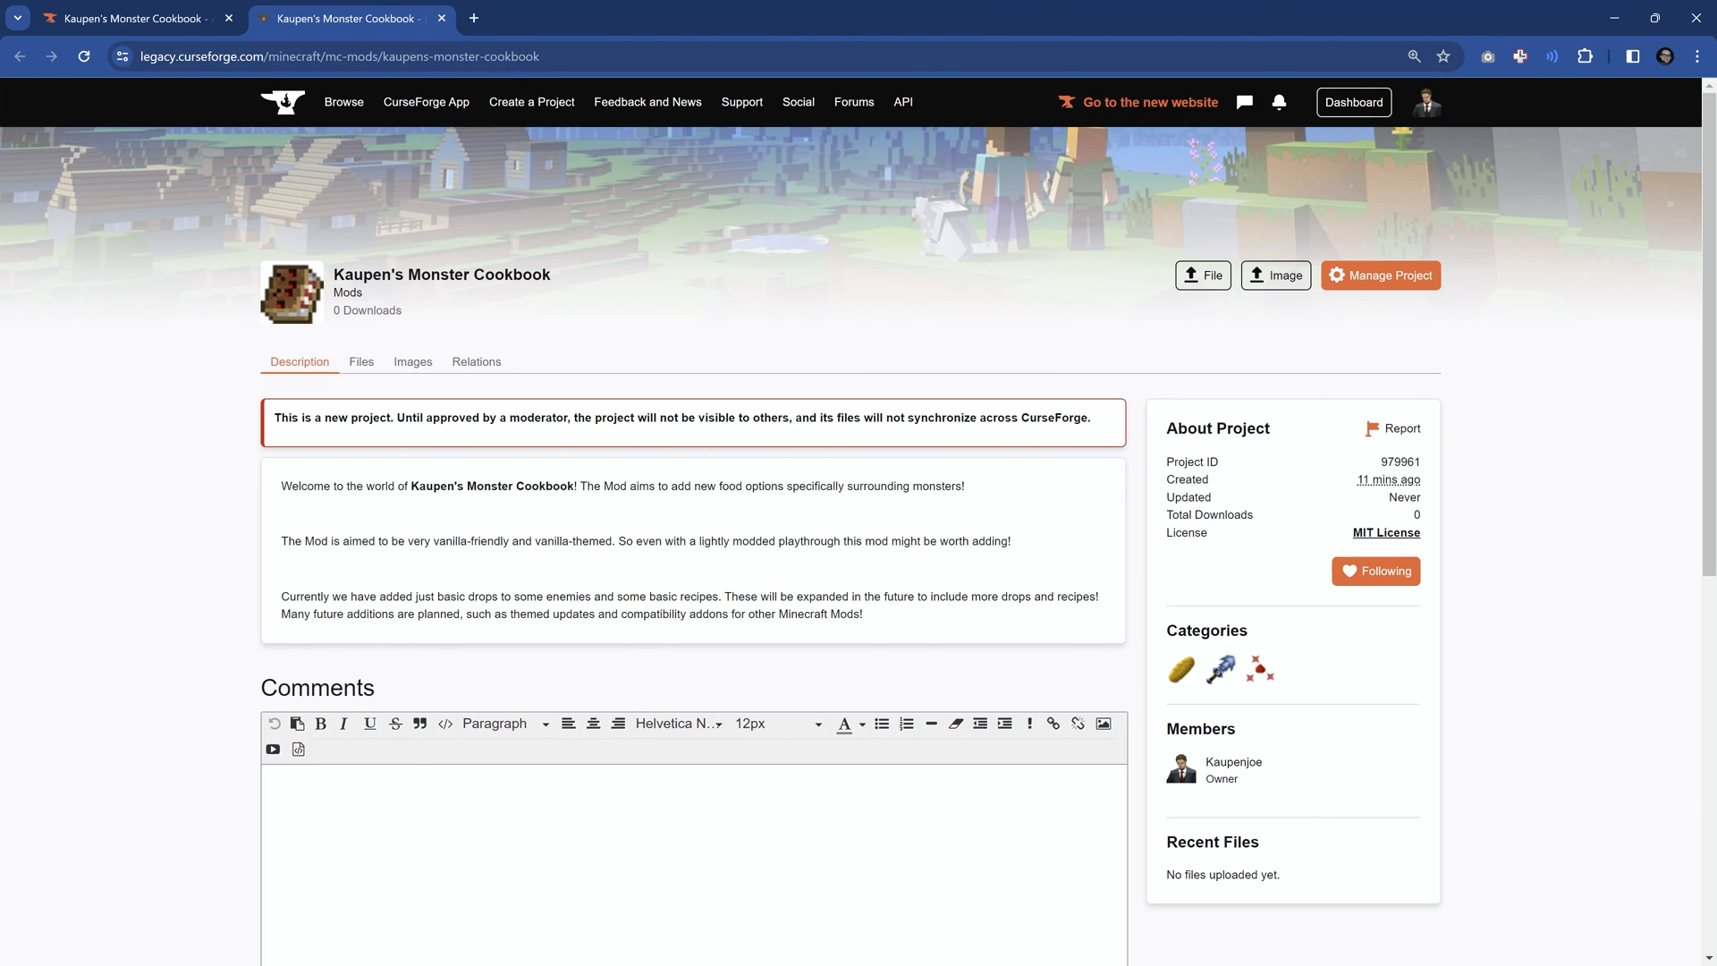
{"action": "left_click", "coordinate": [1191, 279]}
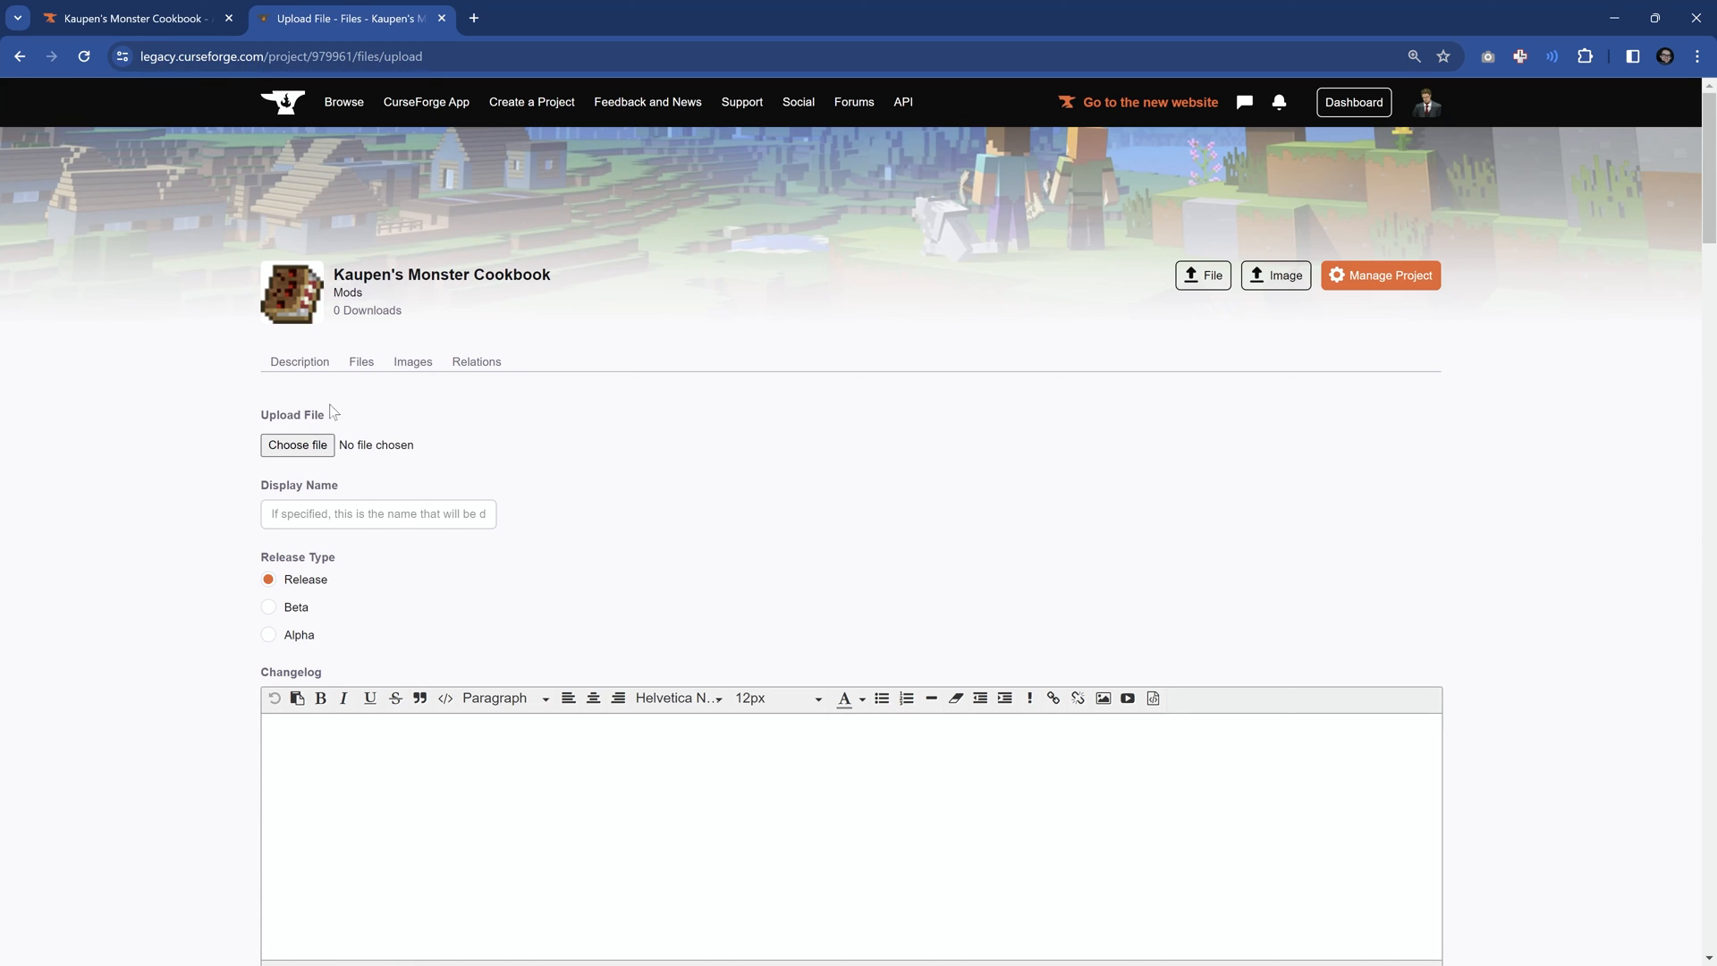
{"action": "scroll", "coordinate": [375, 504], "scroll_direction": "down", "scroll_amount": 5}
{"action": "scroll", "coordinate": [348, 671], "scroll_direction": "up", "scroll_amount": 3}
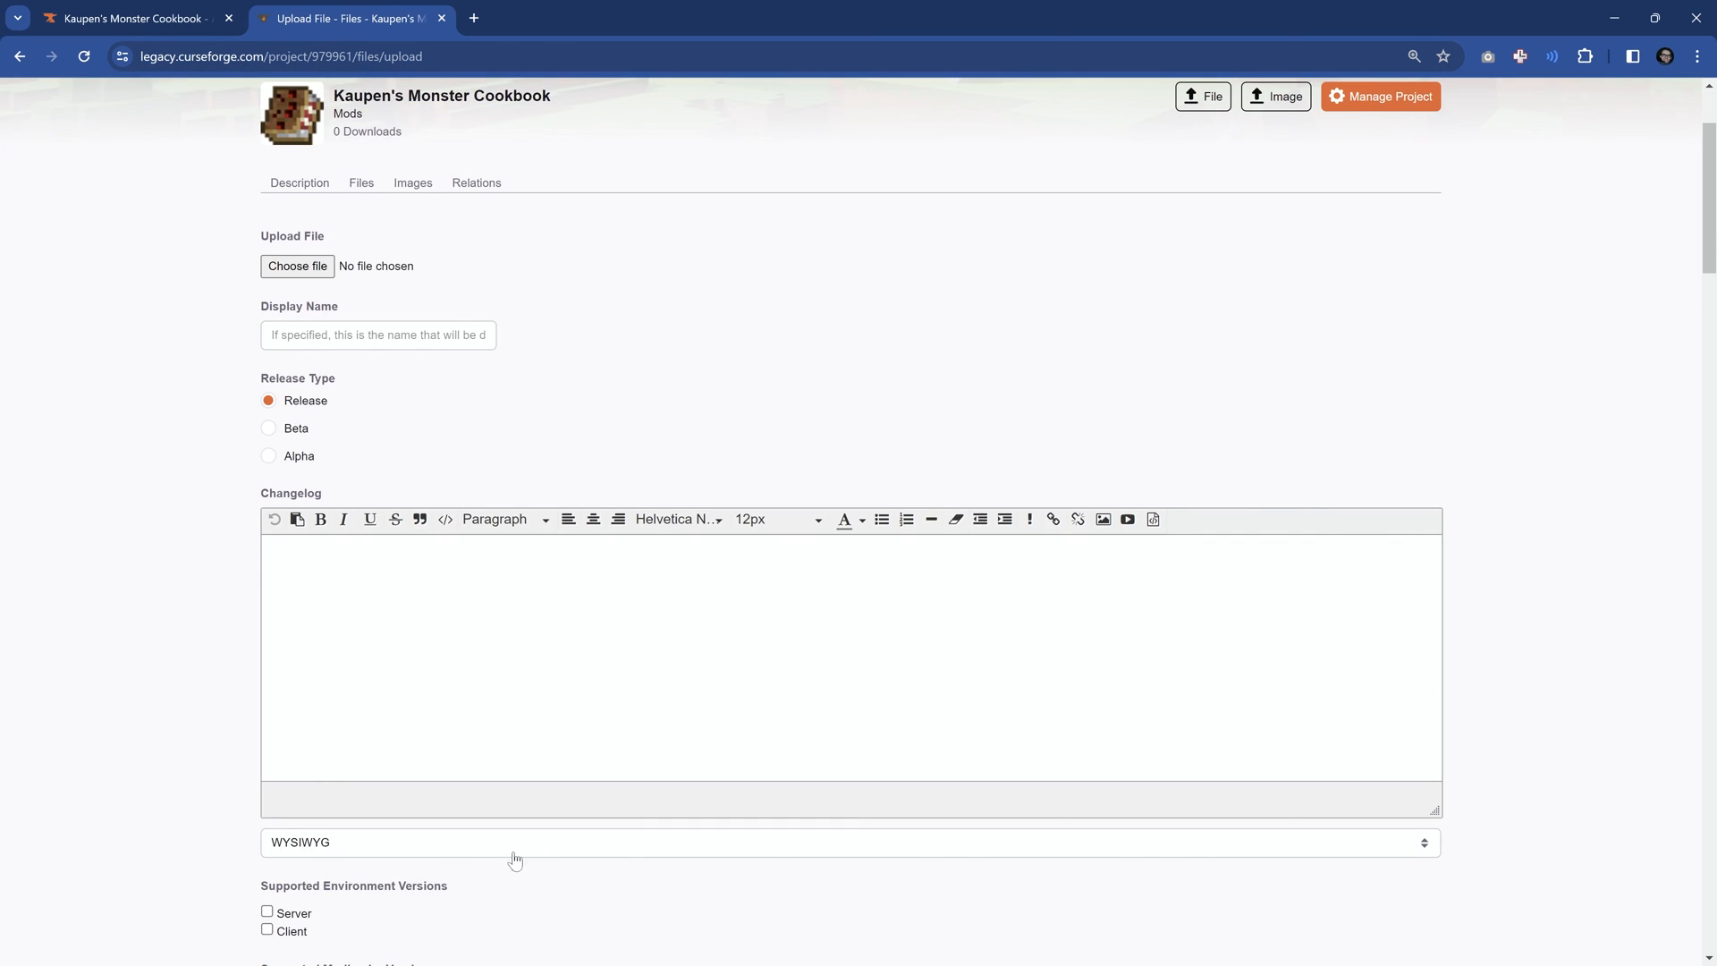
{"action": "scroll", "coordinate": [533, 852], "scroll_direction": "up", "scroll_amount": 3}
{"action": "left_click", "coordinate": [298, 361]}
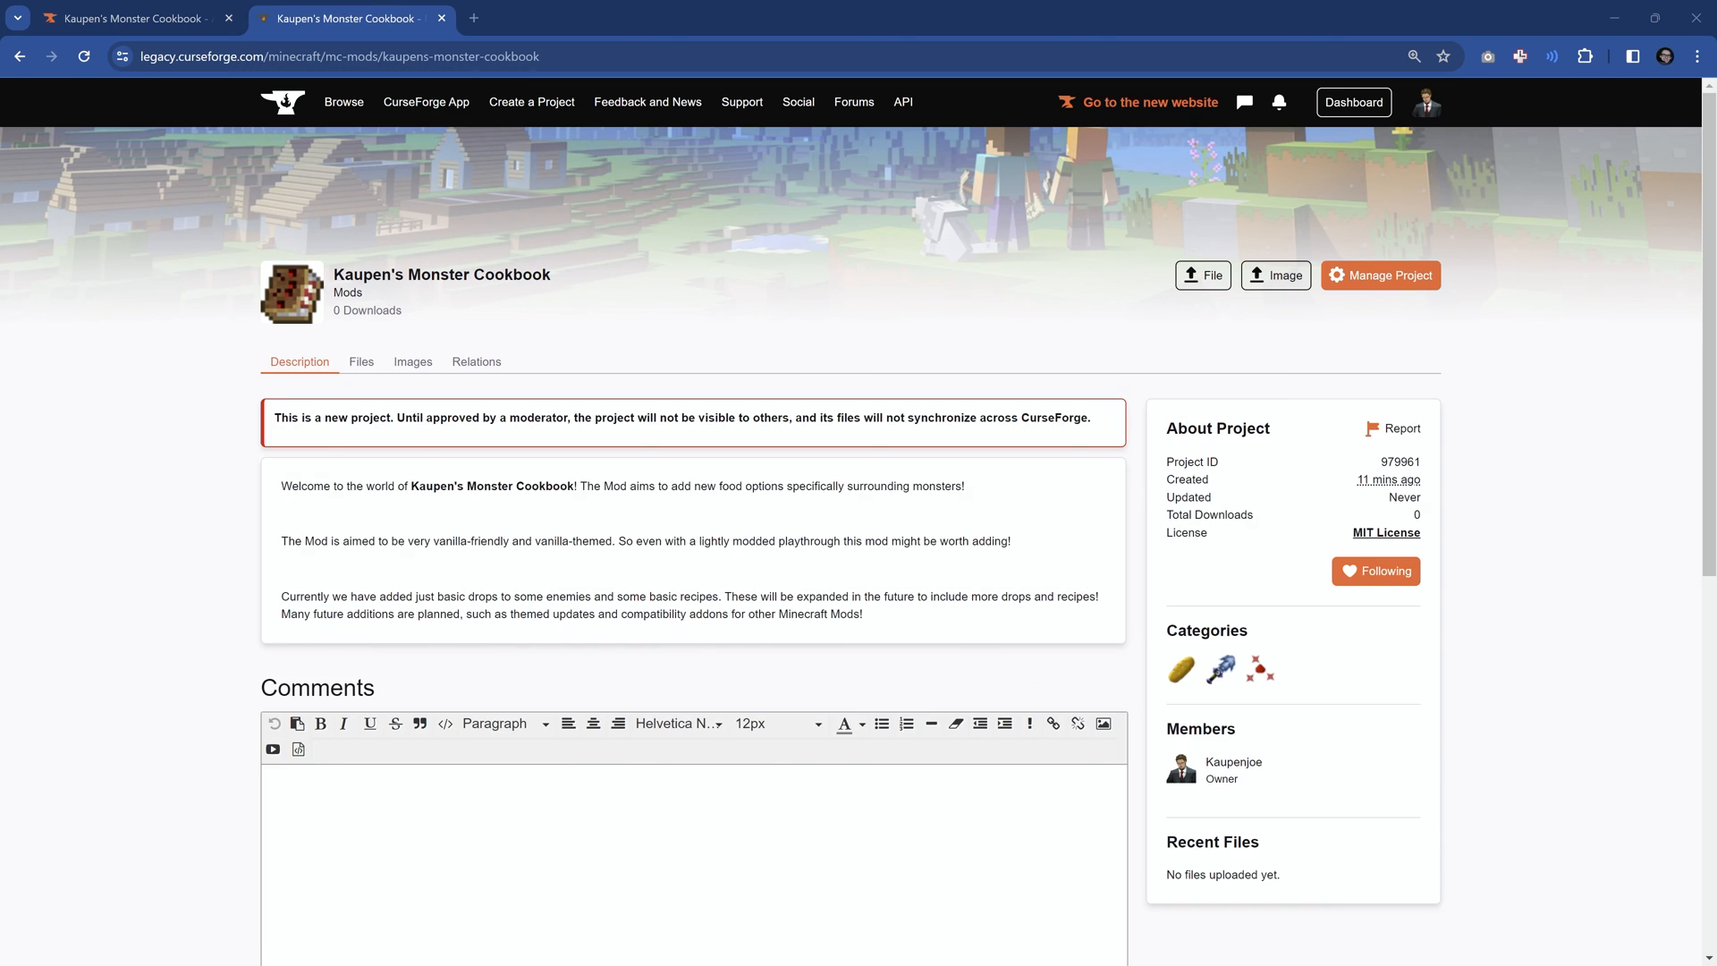